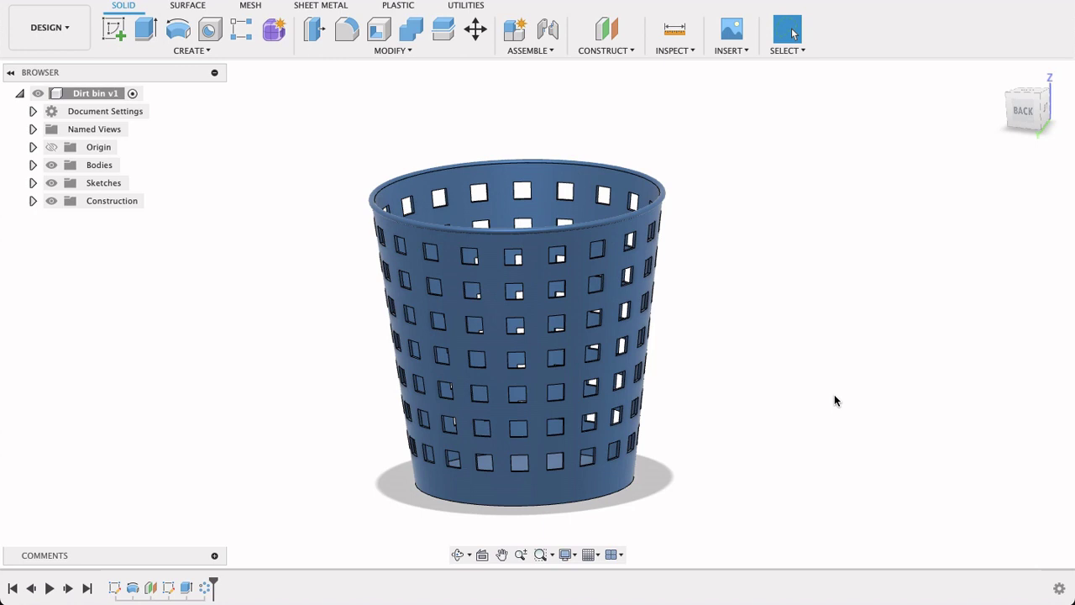
Step: Orbit the finished bin to a tilted view, then to a top-down view
{"action": "key", "text": "F4"}
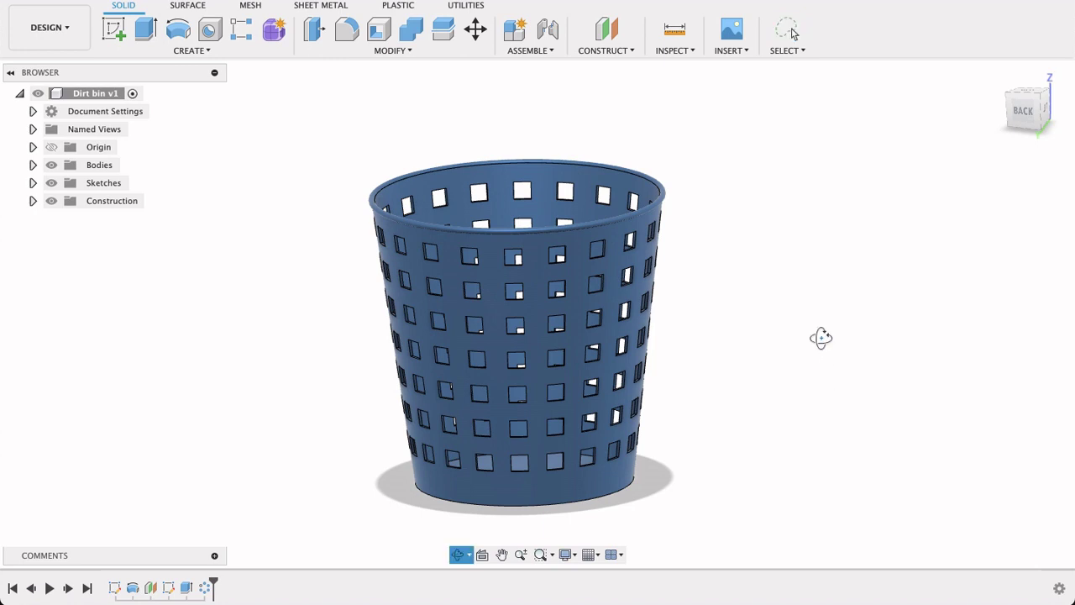
{"action": "left_click_drag", "start_coordinate": [819, 353], "coordinate": [831, 322]}
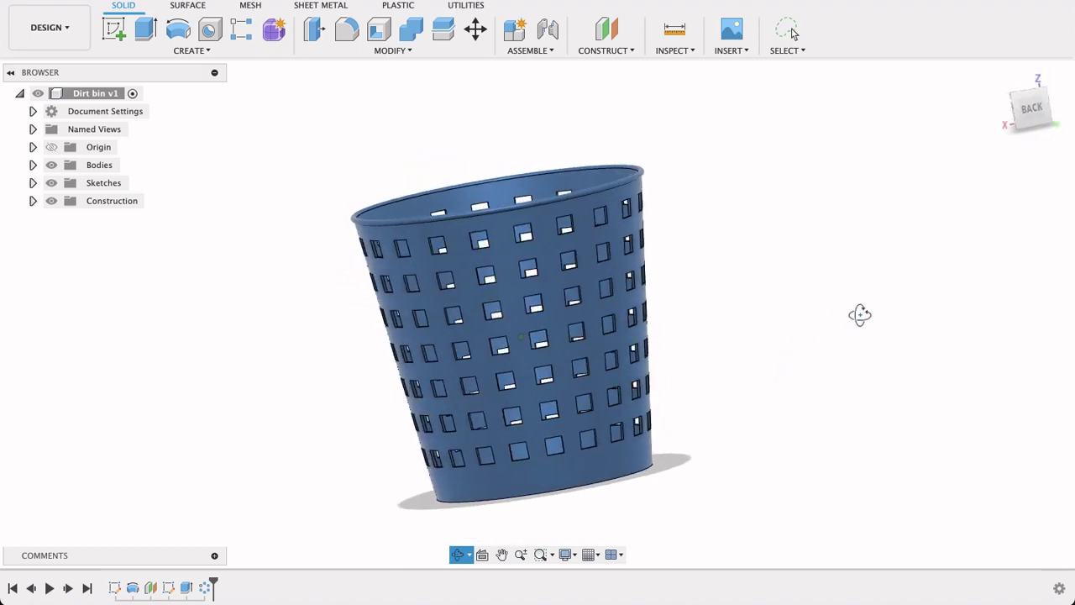
{"action": "mouse_move", "coordinate": [900, 316]}
{"action": "left_mouse_down"}
{"action": "mouse_move", "coordinate": [912, 358]}
{"action": "mouse_move", "coordinate": [907, 426]}
{"action": "mouse_move", "coordinate": [901, 332]}
{"action": "left_mouse_up"}
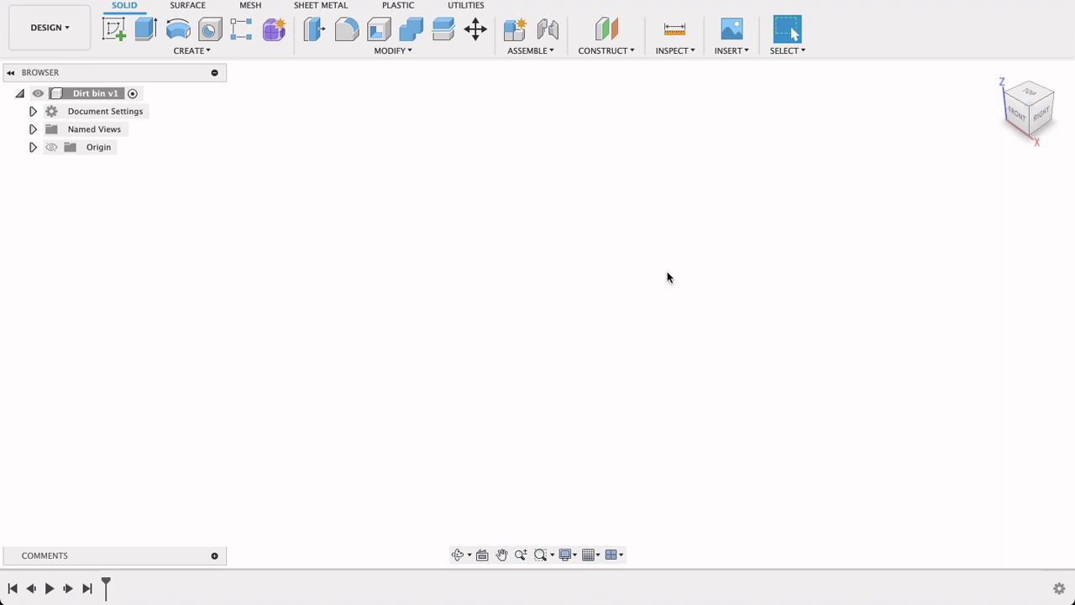
Step: Draw a 150 mm diameter circle at the origin on the XY ground plane and finish the sketch
{"action": "left_click", "coordinate": [114, 29]}
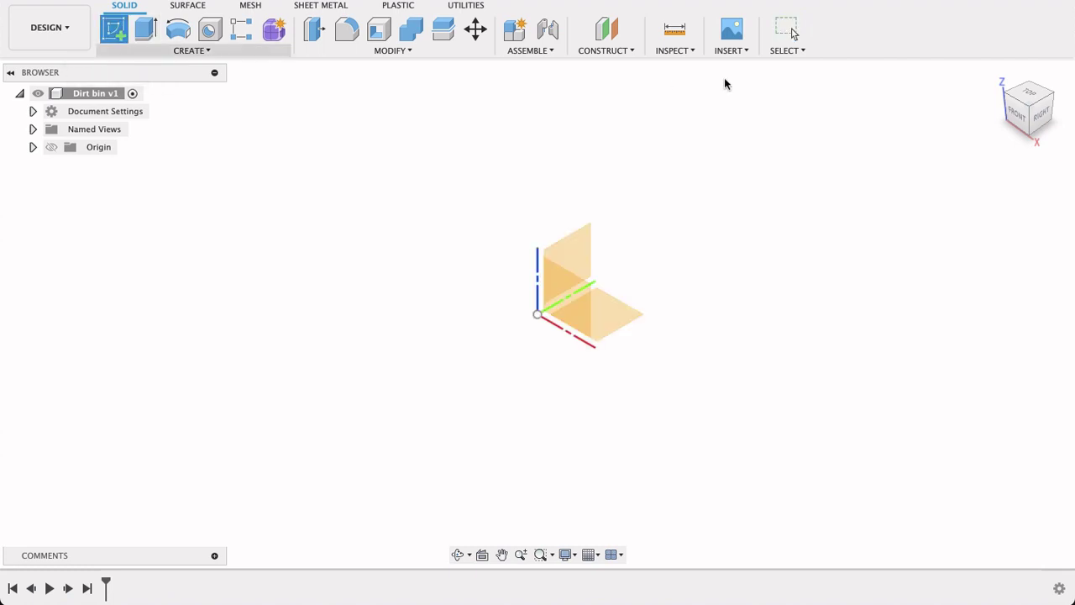
{"action": "left_click", "coordinate": [616, 320]}
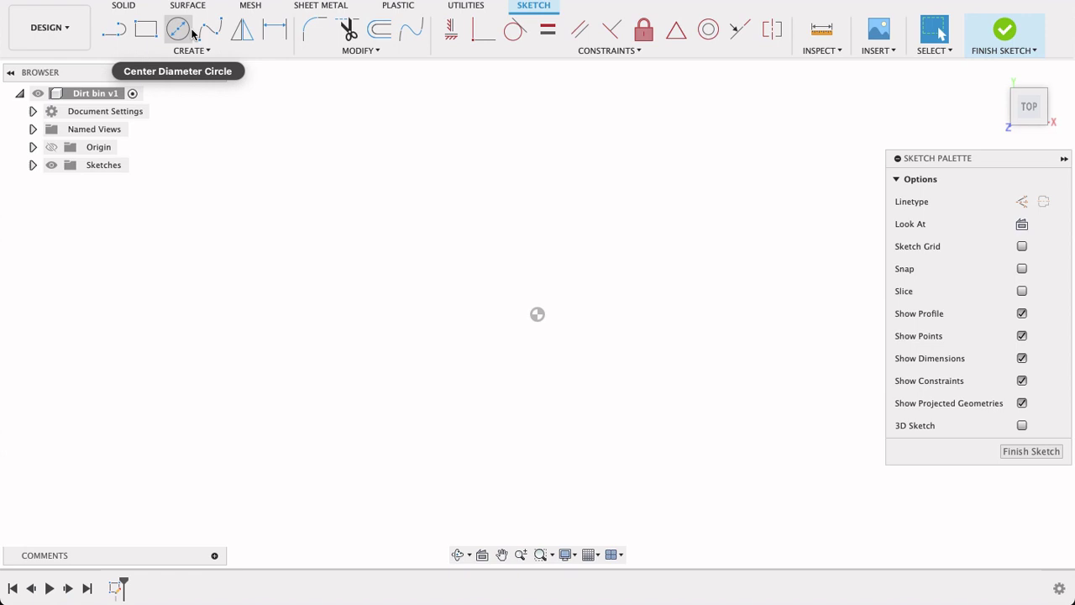
{"action": "left_click", "coordinate": [178, 30]}
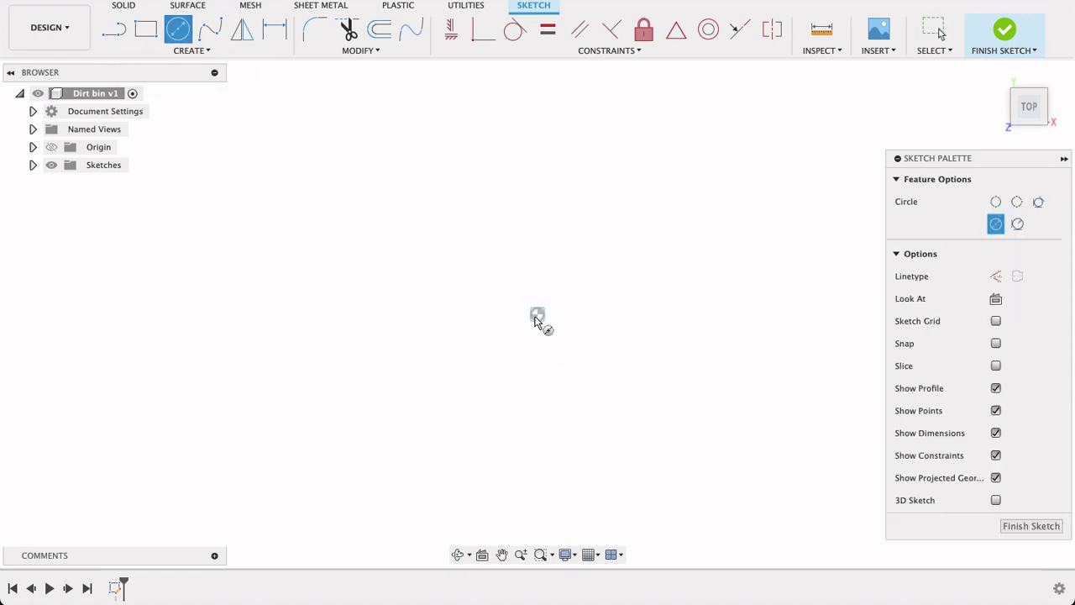
{"action": "left_click", "coordinate": [537, 315]}
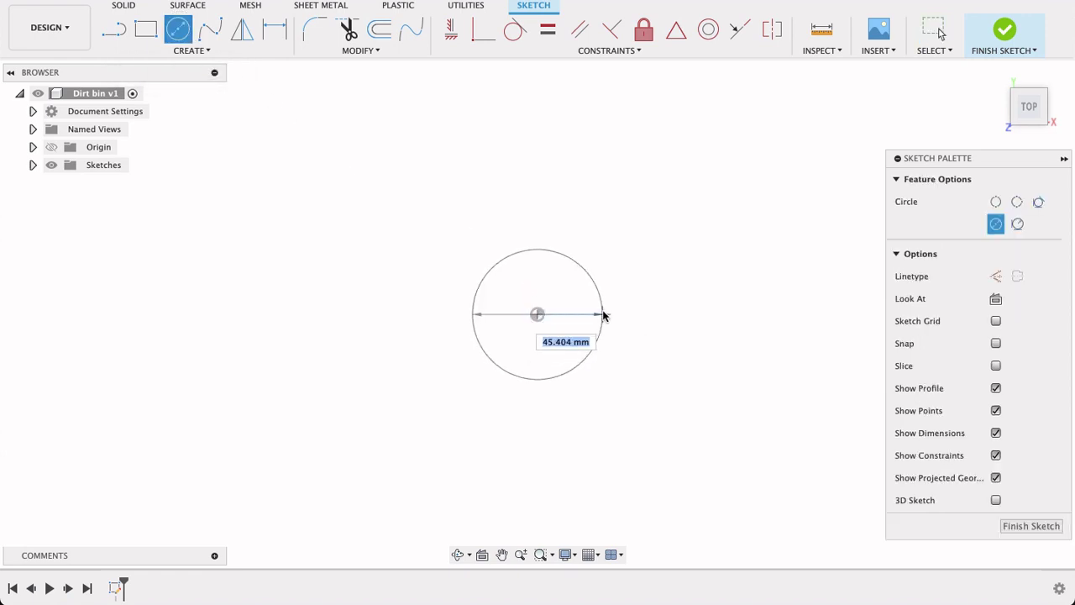
{"action": "type", "text": "150"}
{"action": "key", "text": "Return"}
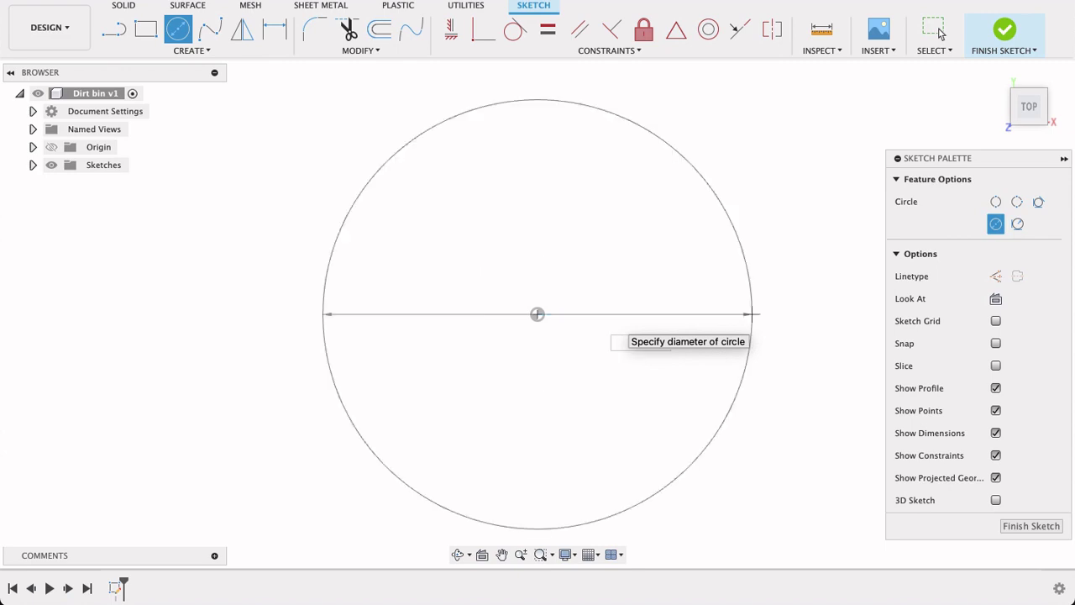
{"action": "key", "text": "Escape"}
{"action": "scroll", "coordinate": [652, 329], "scroll_direction": "down", "scroll_amount": 3}
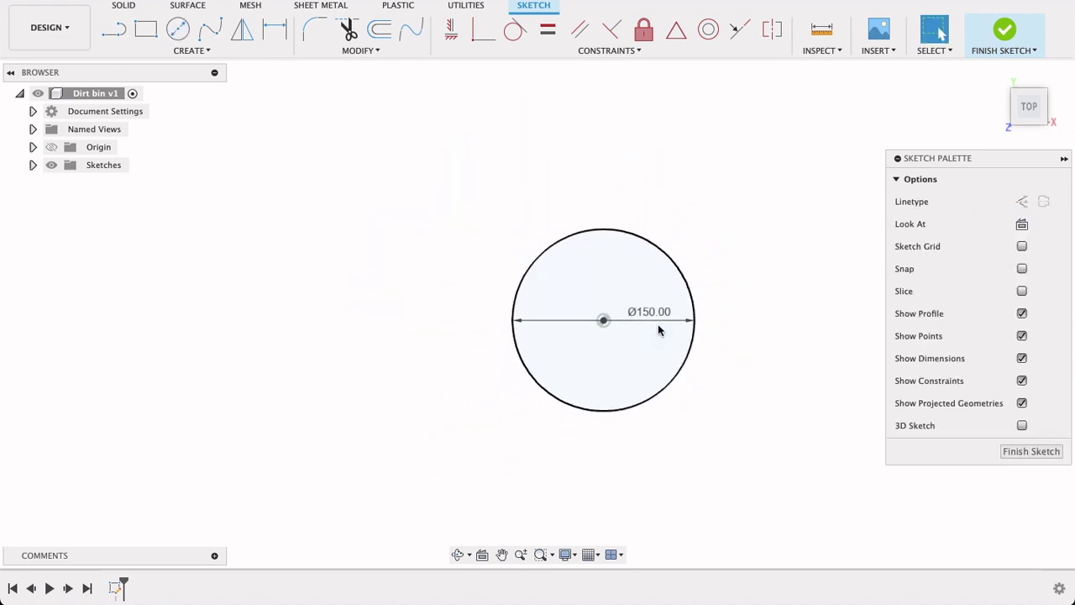
{"action": "middle_click_drag", "start_coordinate": [710, 332], "coordinate": [717, 255], "text": "shift"}
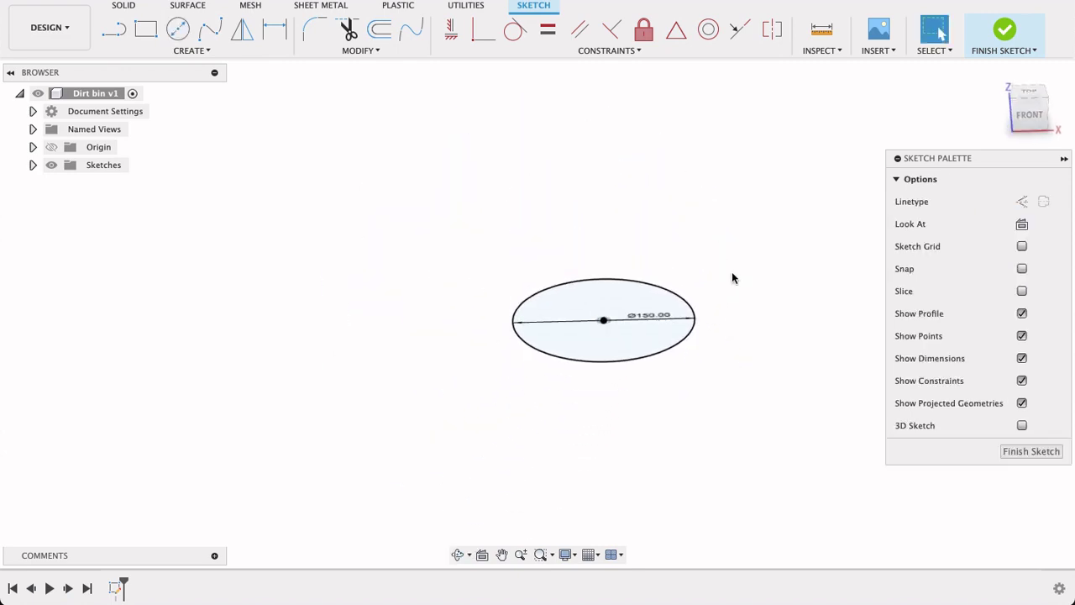
{"action": "left_click", "coordinate": [1035, 452]}
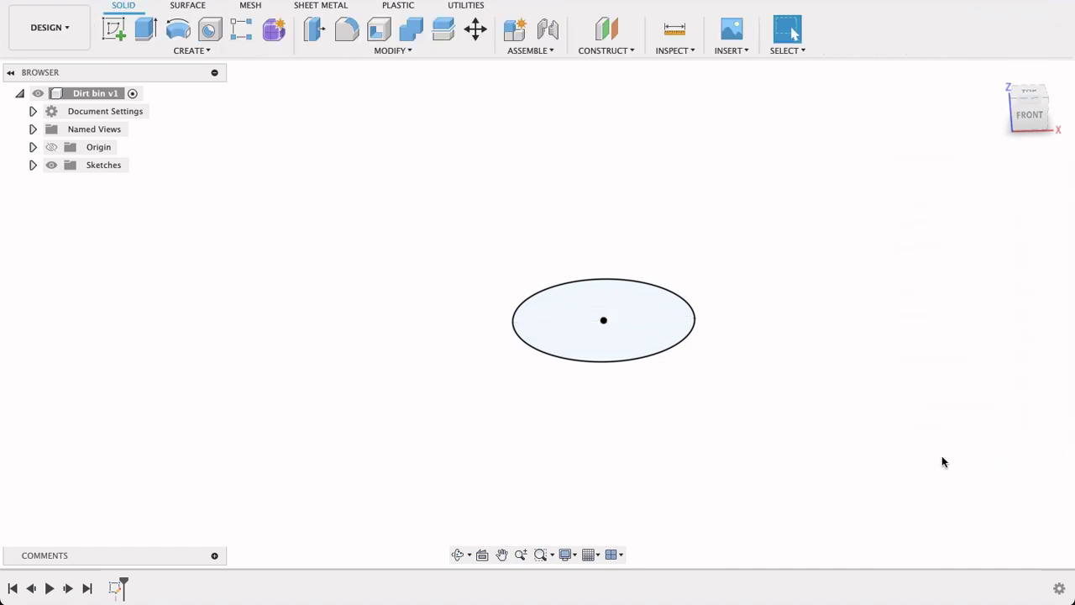
Step: Create an offset plane from the base circle profile at a 200 mm distance
{"action": "left_click", "coordinate": [618, 52]}
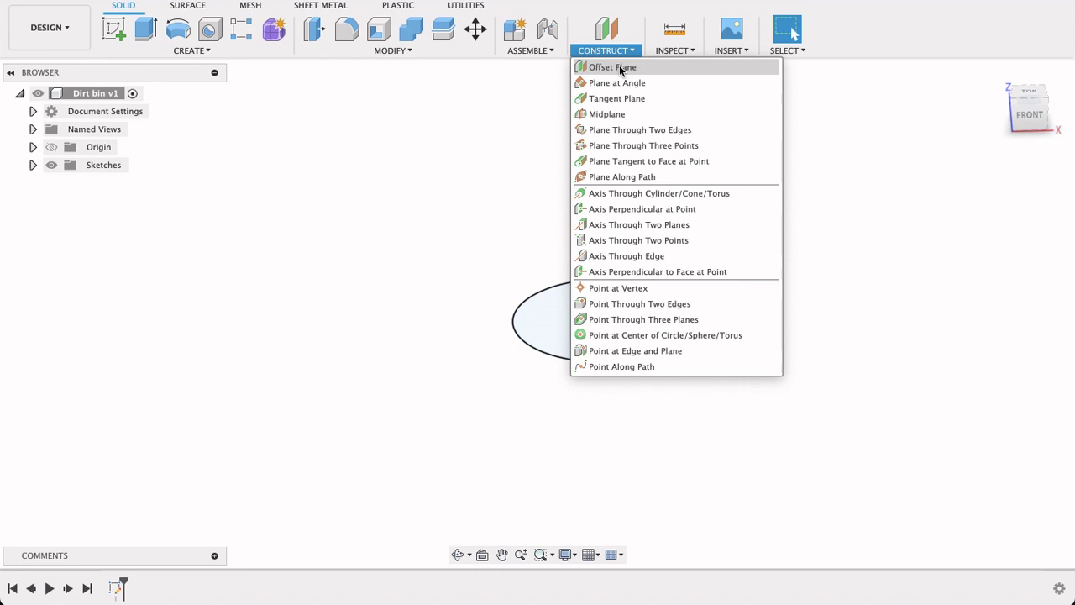
{"action": "left_click", "coordinate": [619, 67]}
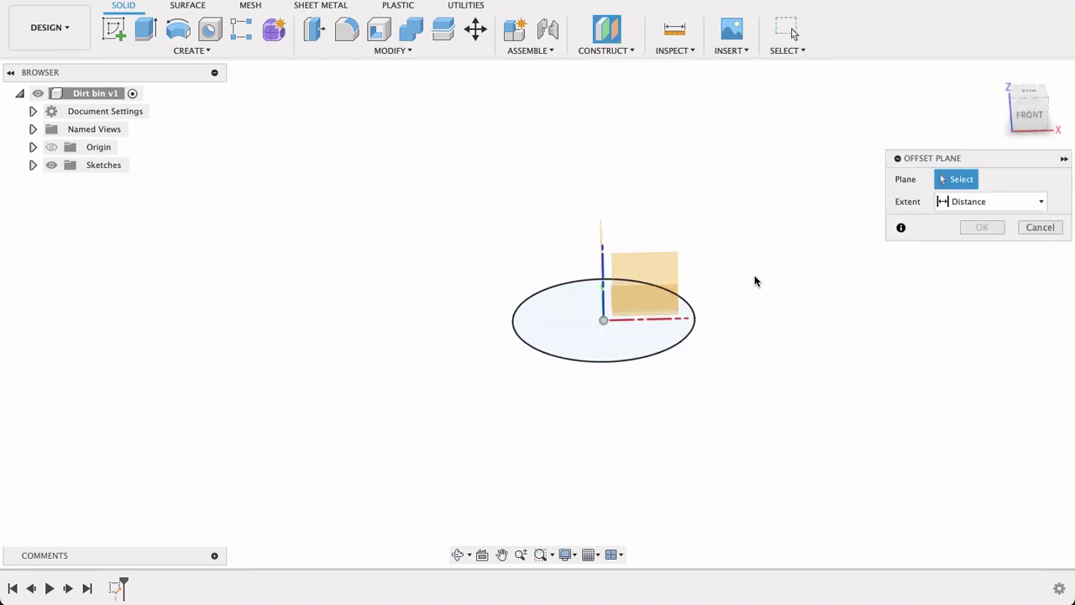
{"action": "middle_click_drag", "start_coordinate": [764, 249], "coordinate": [748, 286], "text": "shift"}
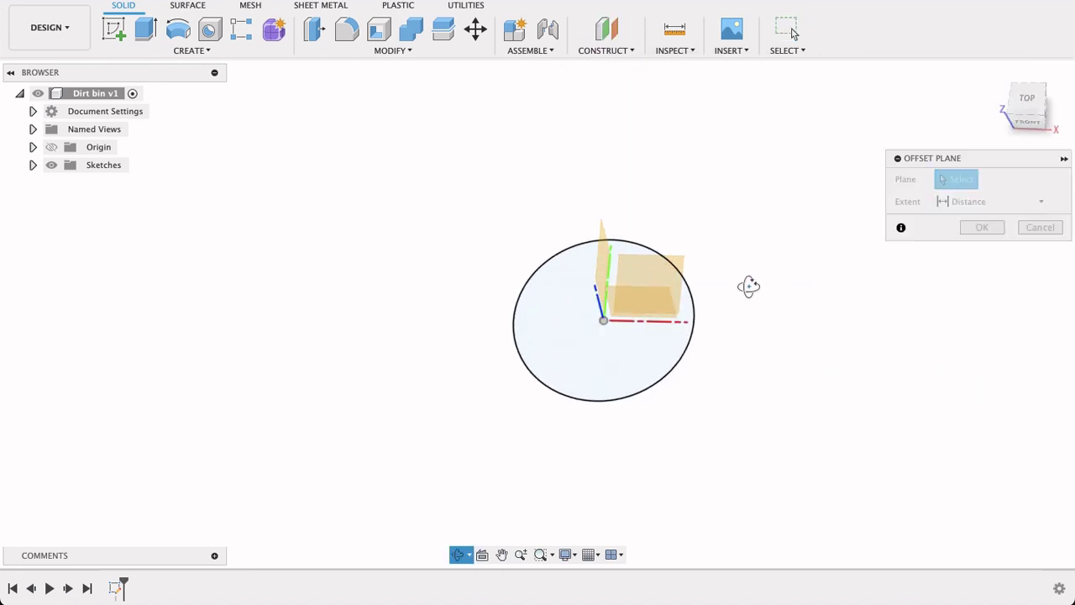
{"action": "left_click", "coordinate": [660, 272]}
{"action": "middle_click_drag", "start_coordinate": [814, 348], "coordinate": [825, 289], "text": "shift"}
{"action": "type", "text": "200"}
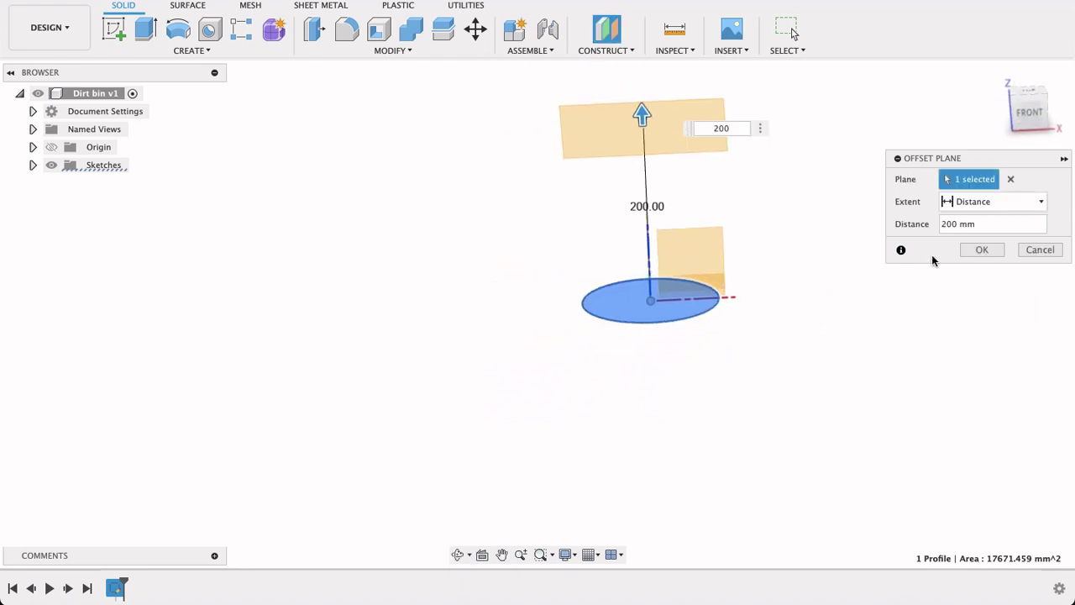
{"action": "left_click", "coordinate": [966, 248]}
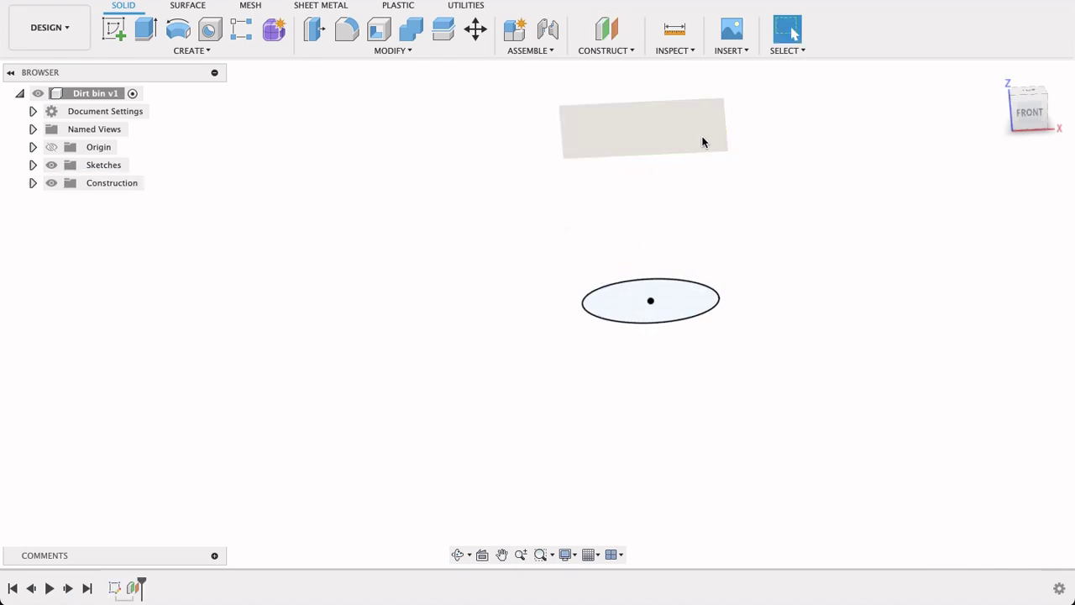
{"action": "middle_click_drag", "start_coordinate": [893, 163], "coordinate": [889, 189], "text": "shift"}
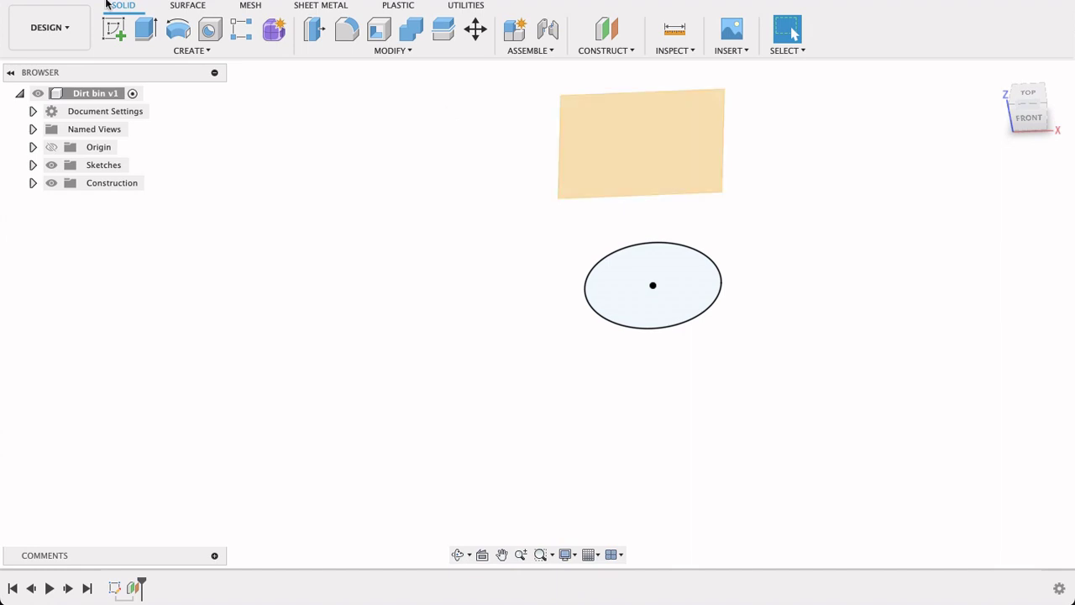
Step: Draw a 200 mm diameter circle at the origin on the offset plane and finish the sketch
{"action": "left_click", "coordinate": [114, 30]}
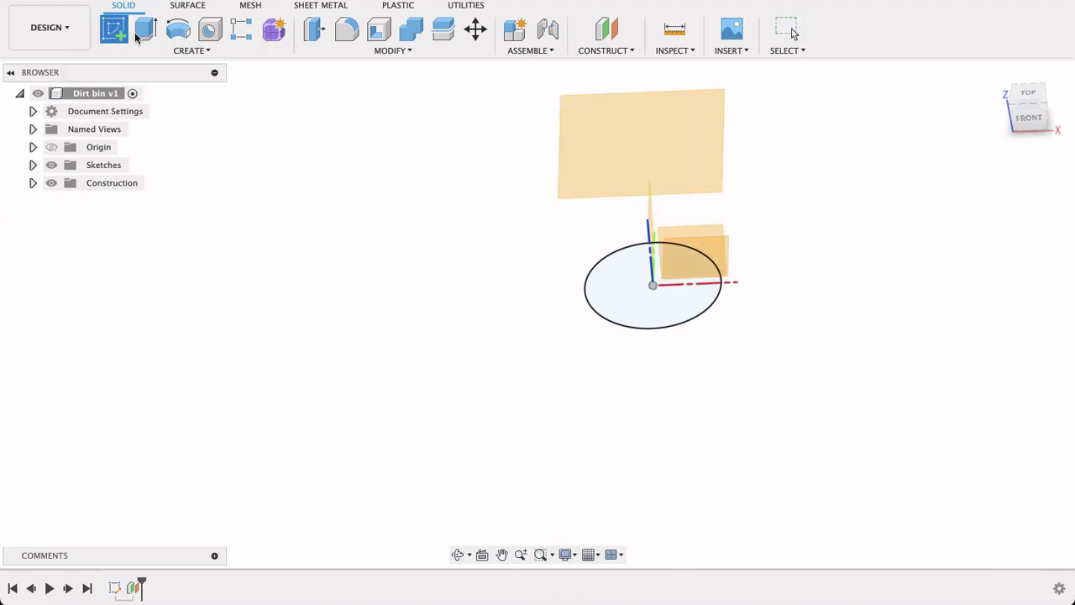
{"action": "left_click", "coordinate": [630, 135]}
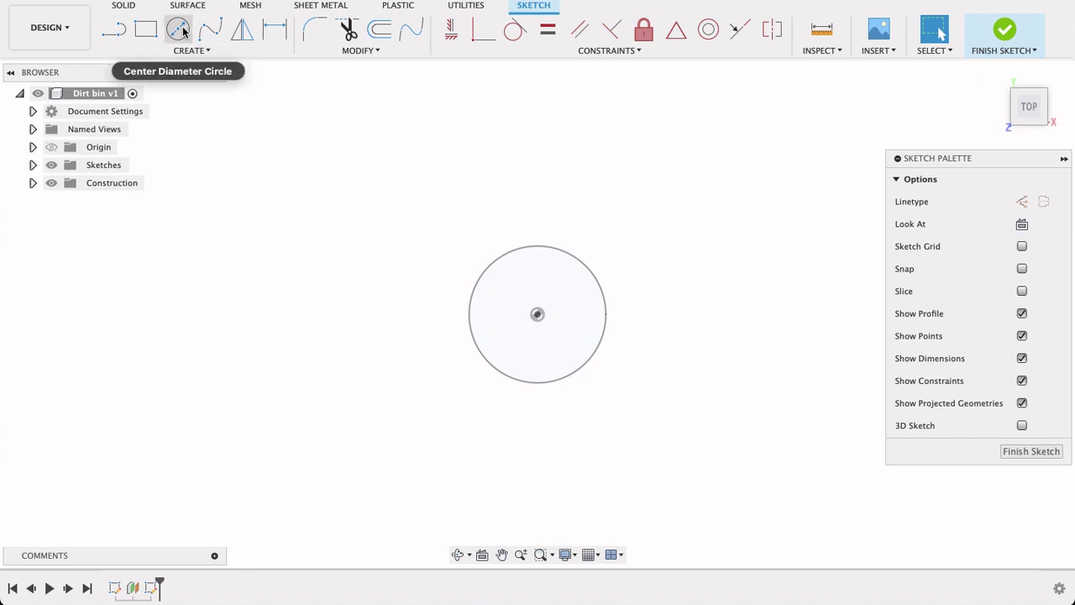
{"action": "left_click", "coordinate": [178, 31]}
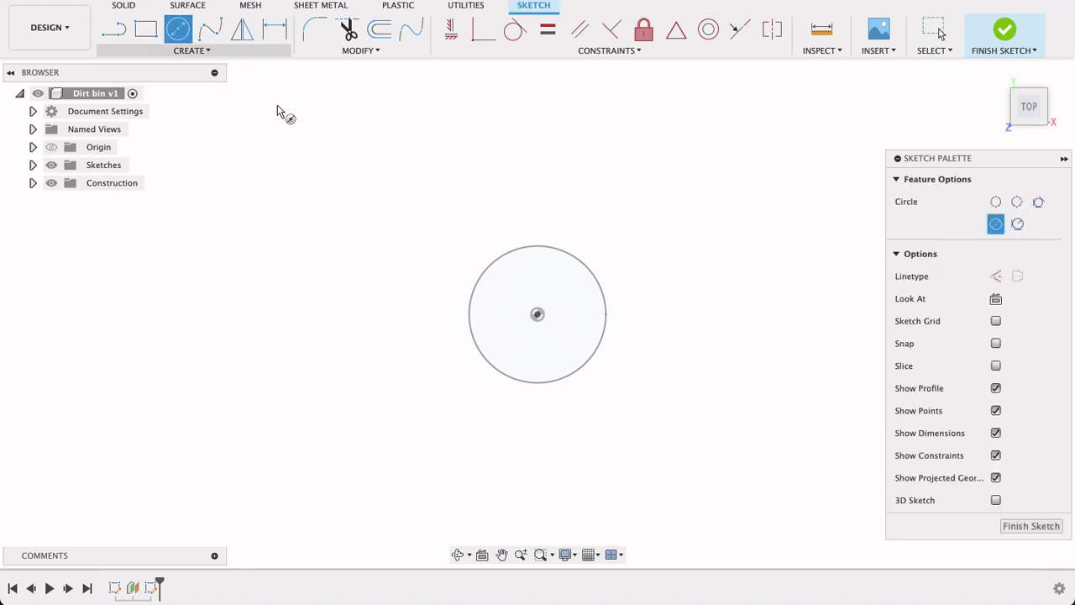
{"action": "left_click", "coordinate": [537, 315]}
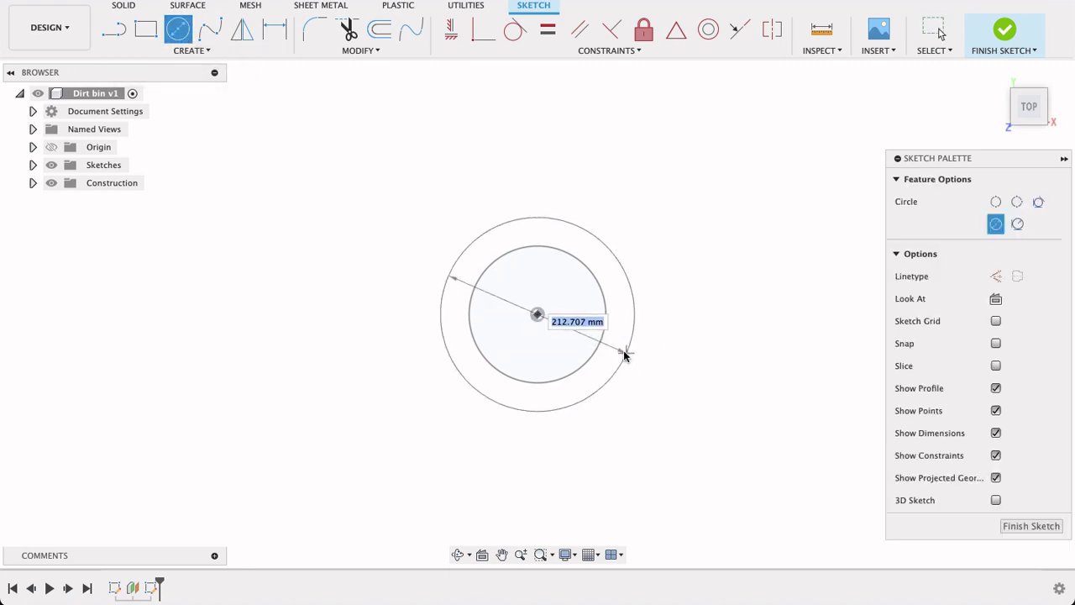
{"action": "type", "text": "2"}
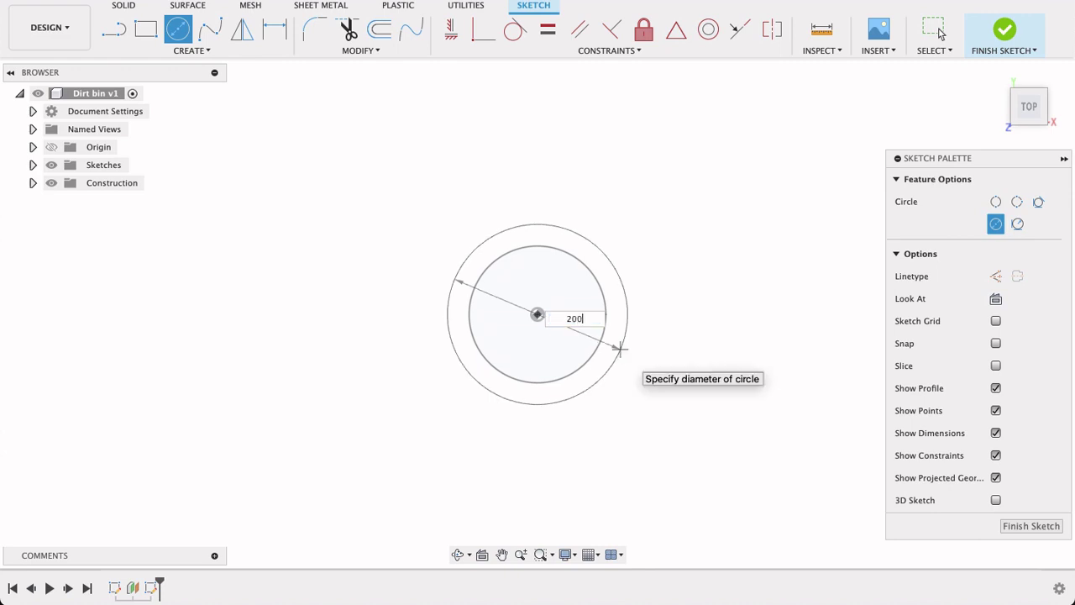
{"action": "type", "text": "00"}
{"action": "left_click", "coordinate": [939, 32]}
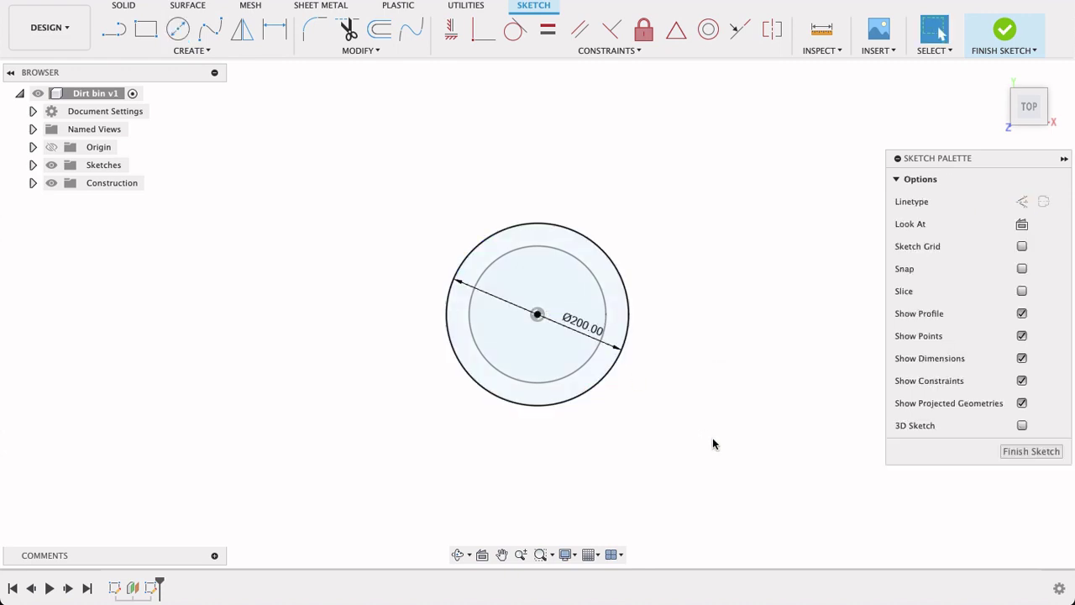
{"action": "left_click", "coordinate": [1030, 452]}
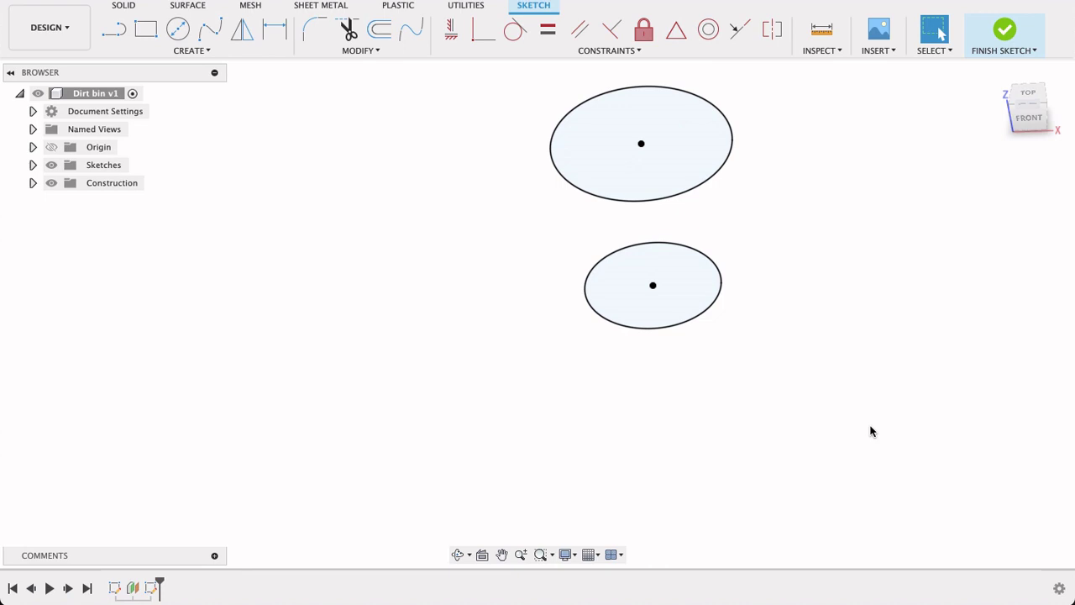
{"action": "middle_click_drag", "start_coordinate": [867, 371], "coordinate": [732, 372]}
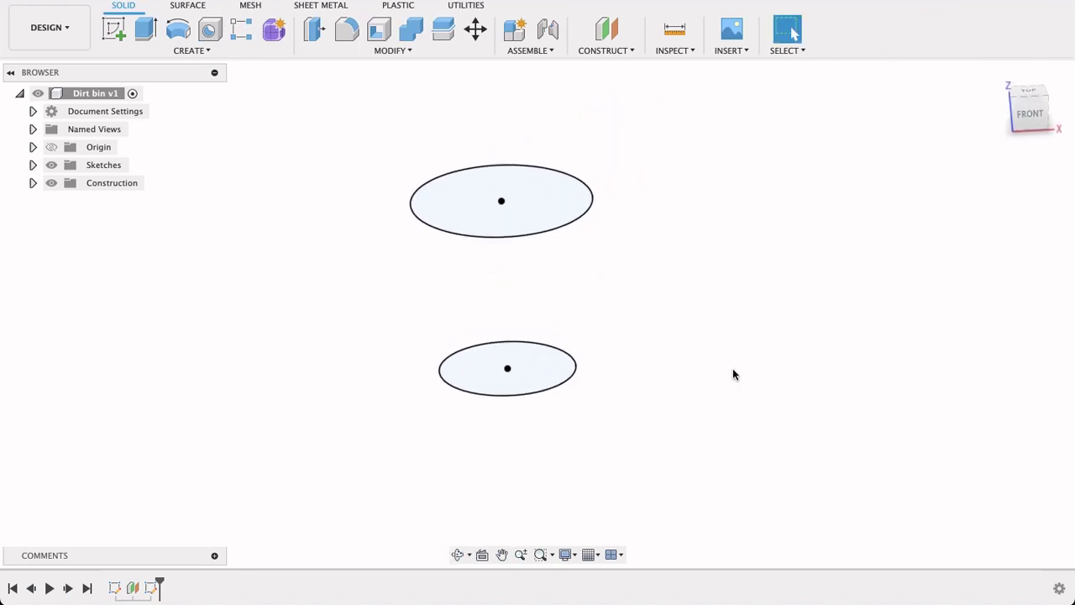
Step: Start a loft with the bottom circle as Profile 1 and the top circle as Profile 2
{"action": "left_click", "coordinate": [199, 52]}
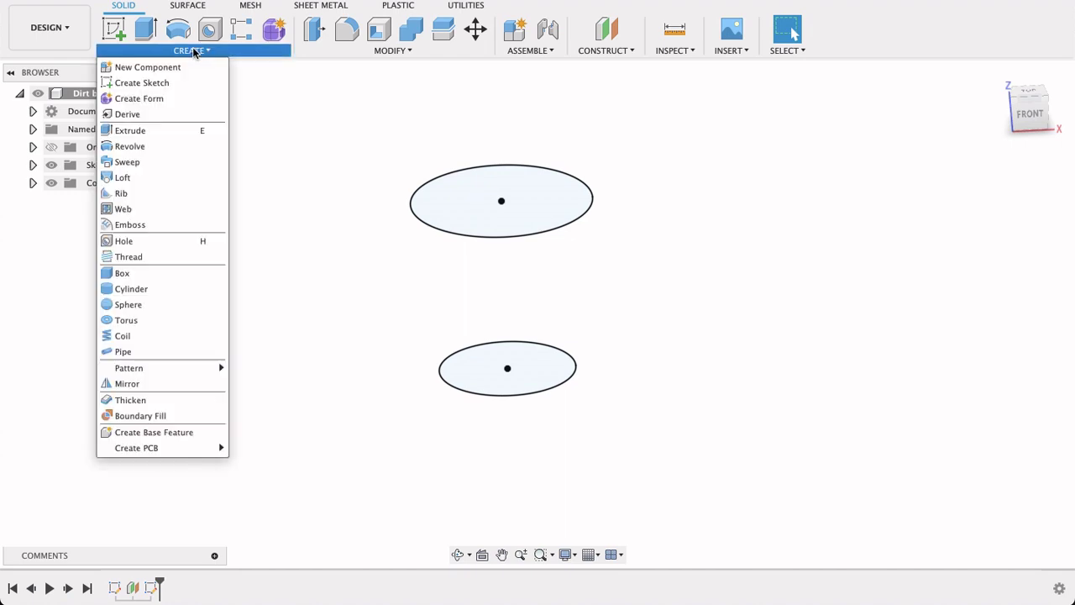
{"action": "left_click", "coordinate": [144, 176]}
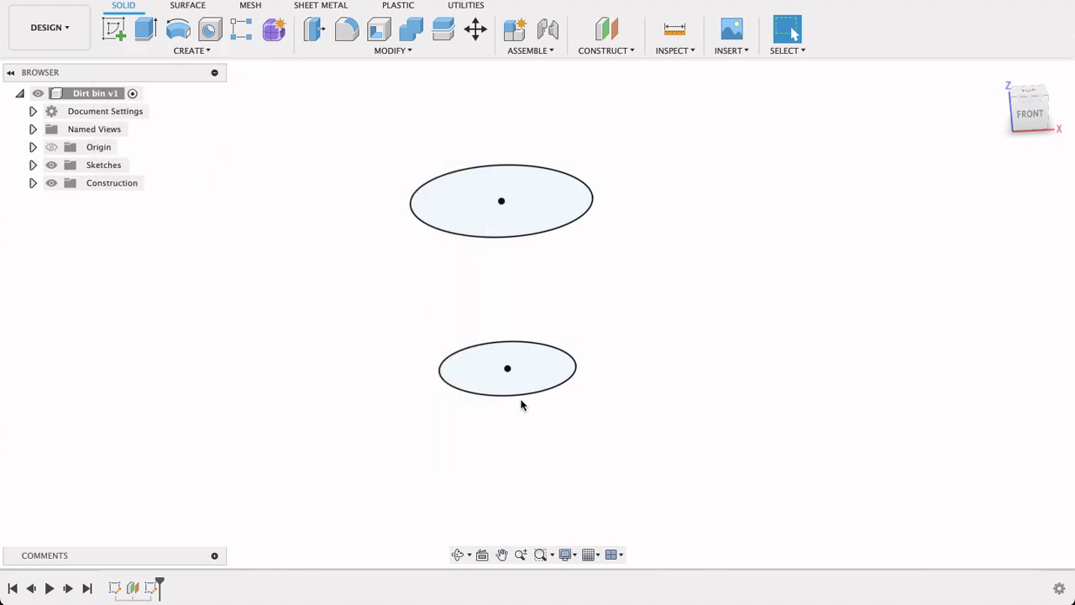
{"action": "left_click", "coordinate": [480, 350]}
{"action": "left_click", "coordinate": [496, 214]}
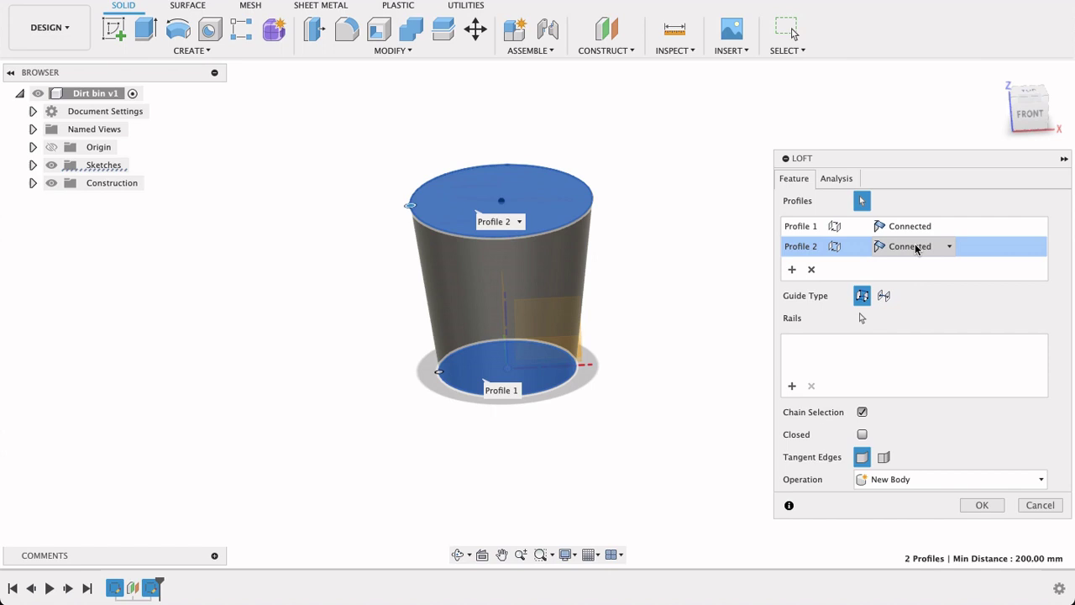
Step: Set both profile end conditions to Connected and create the tapered loft body
{"action": "left_click", "coordinate": [949, 247]}
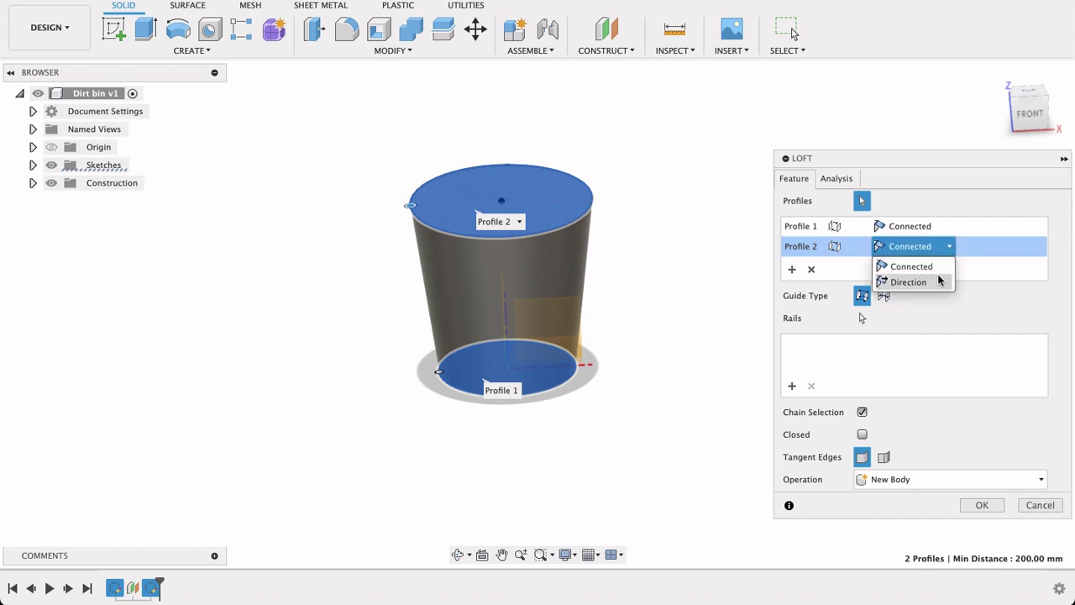
{"action": "left_click", "coordinate": [939, 281]}
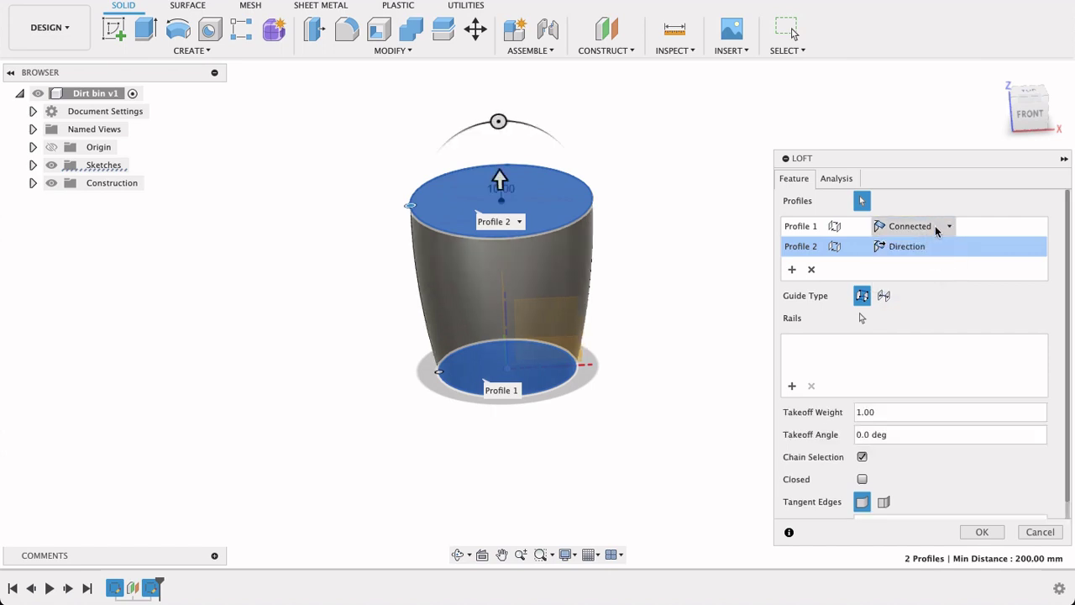
{"action": "left_click", "coordinate": [948, 226]}
{"action": "left_click", "coordinate": [927, 262]}
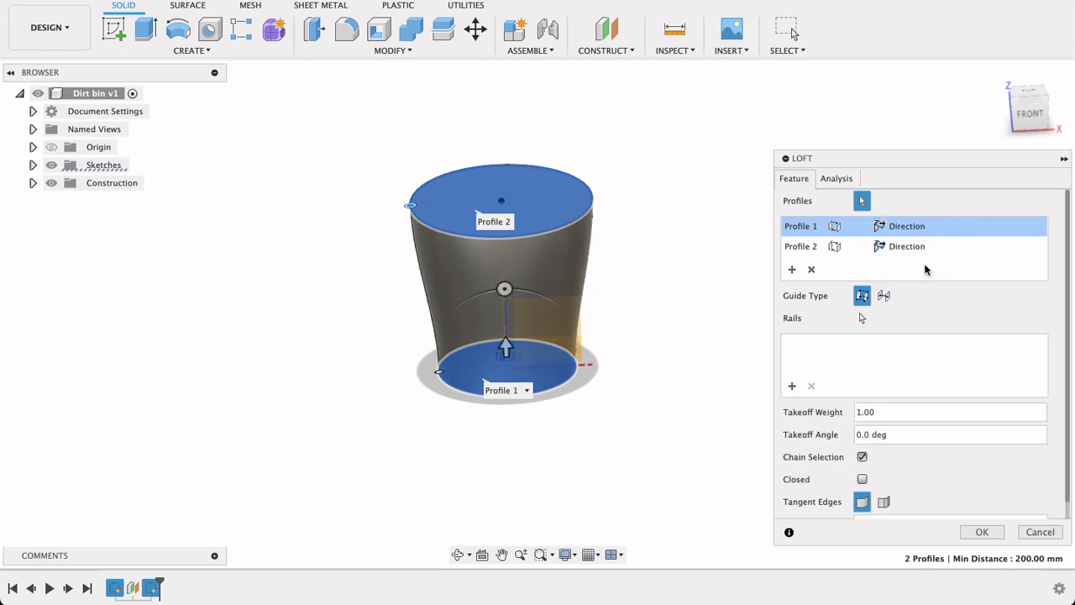
{"action": "left_click", "coordinate": [948, 227]}
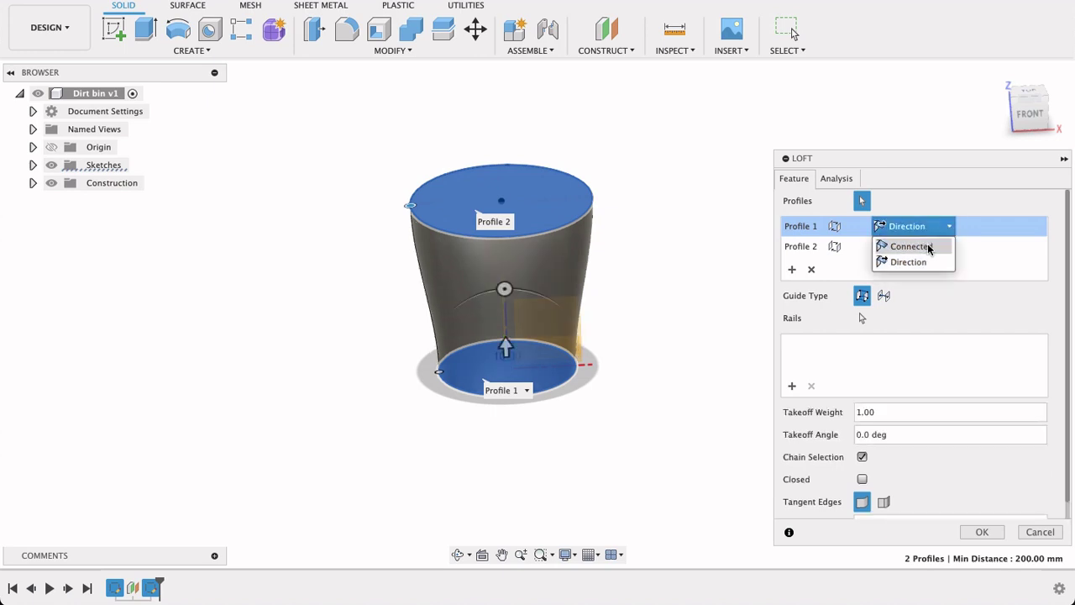
{"action": "left_click", "coordinate": [933, 246]}
{"action": "left_click", "coordinate": [948, 246]}
{"action": "left_click", "coordinate": [925, 272]}
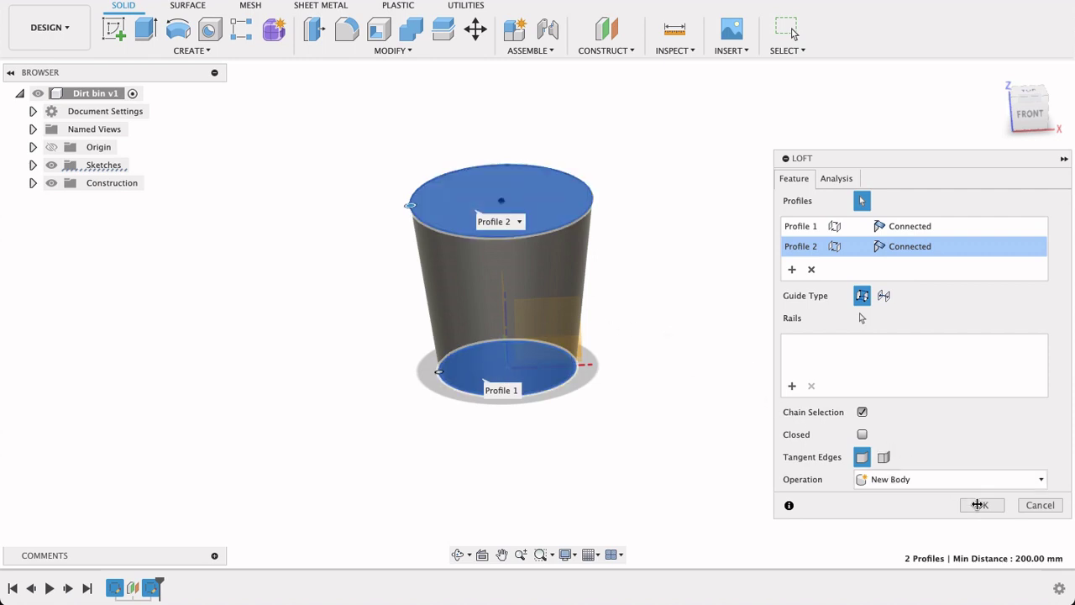
{"action": "left_click", "coordinate": [978, 504]}
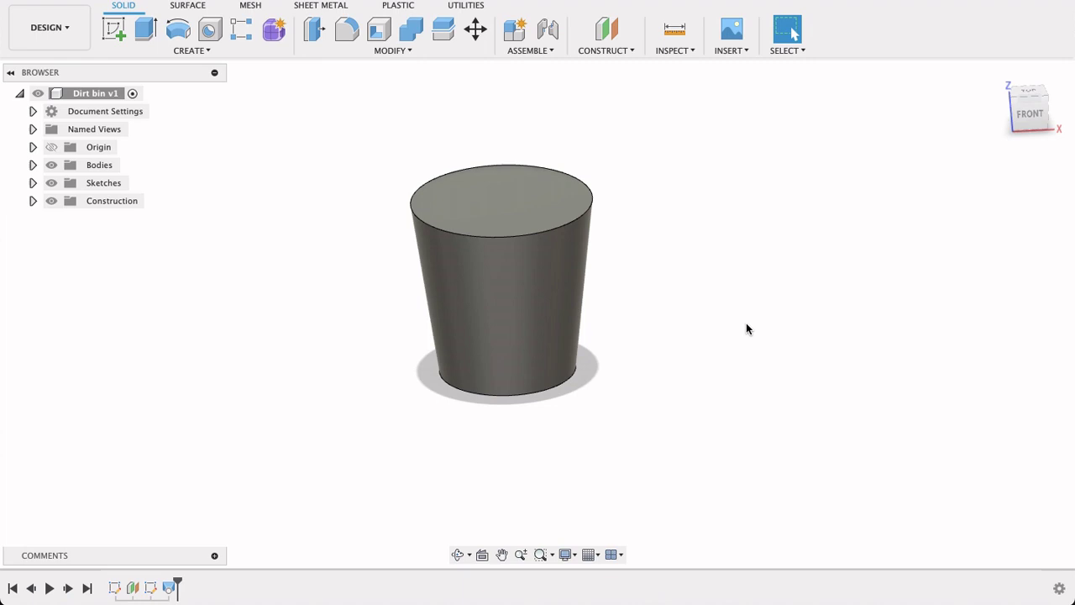
{"action": "middle_click_drag", "start_coordinate": [746, 328], "coordinate": [677, 372], "text": "shift"}
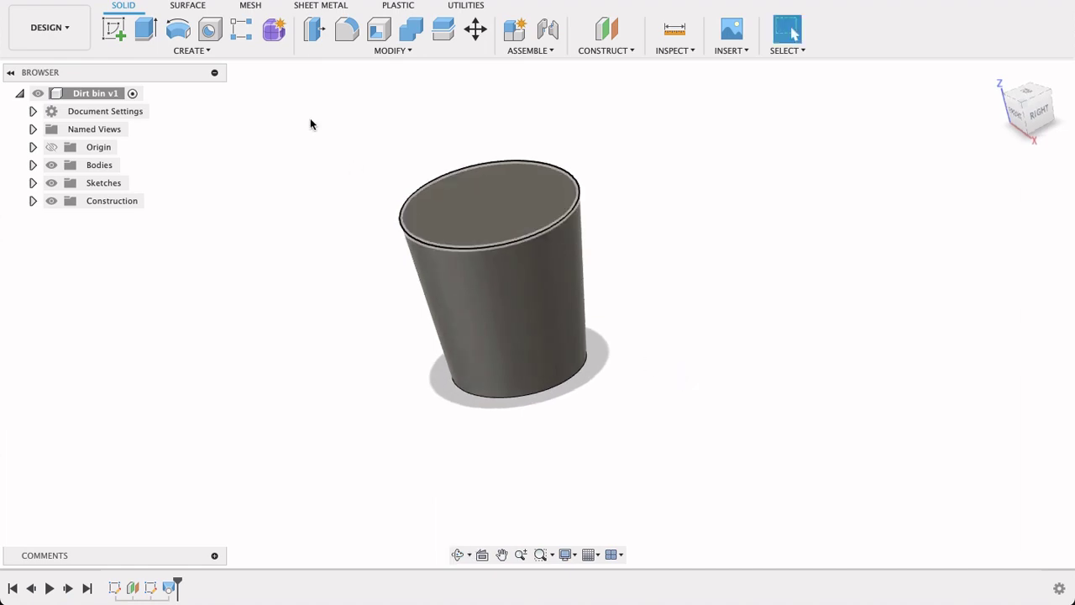
Step: Shell the body with a 2 mm inside thickness, removing the top face, then view from the front
{"action": "key", "text": "ctrl+z"}
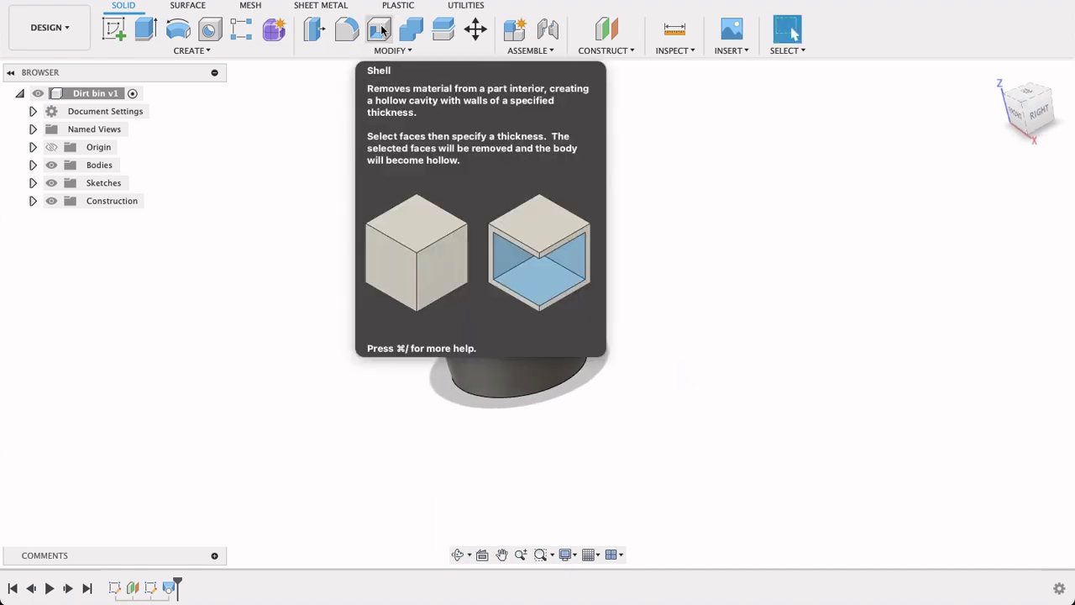
{"action": "left_click", "coordinate": [380, 30]}
{"action": "left_click", "coordinate": [509, 213]}
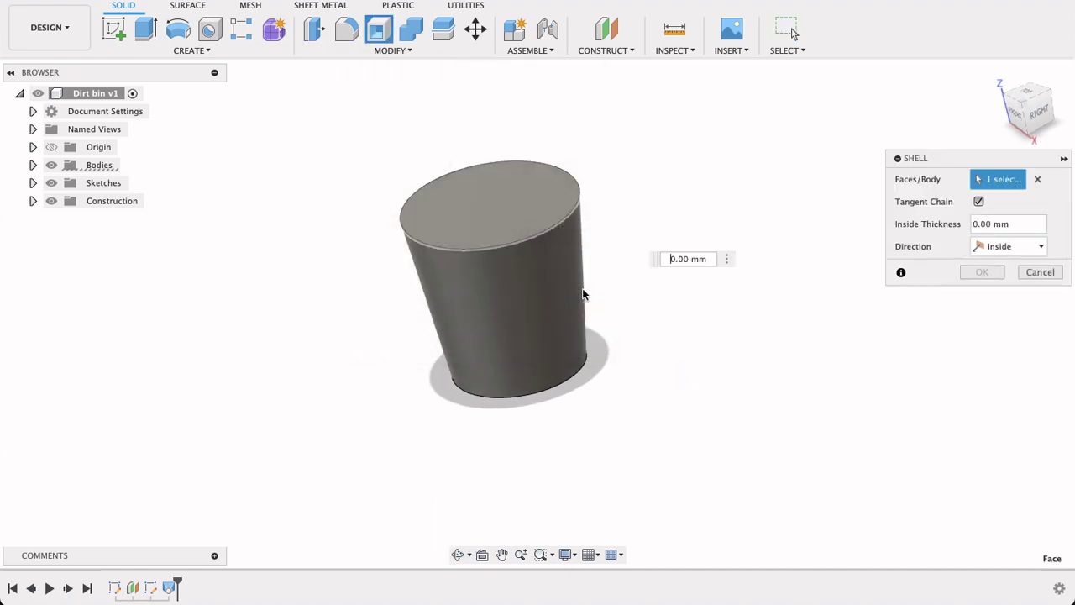
{"action": "type", "text": "2"}
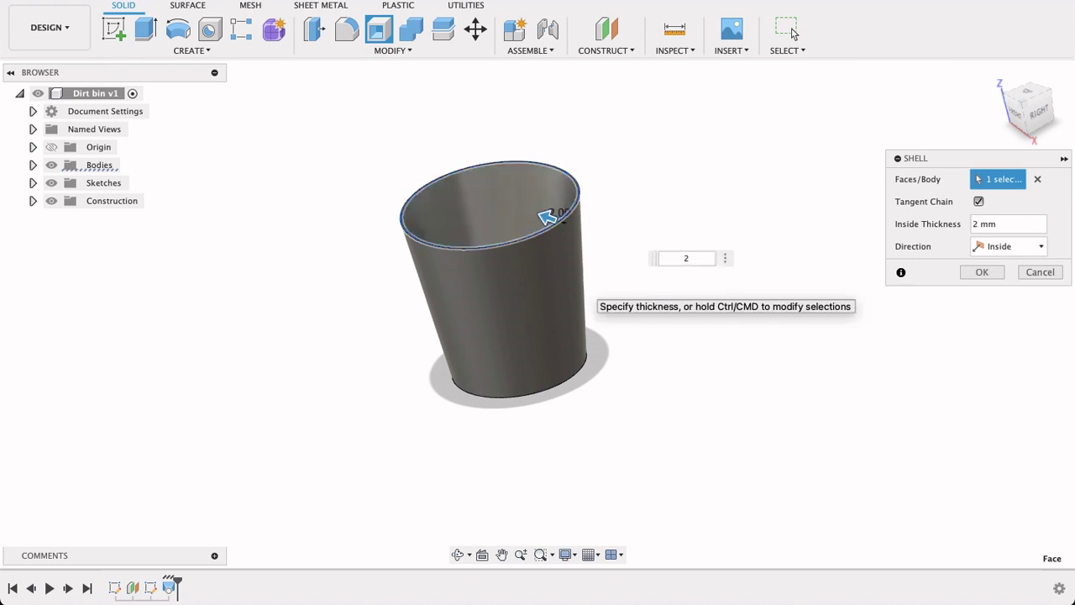
{"action": "key", "text": "Return"}
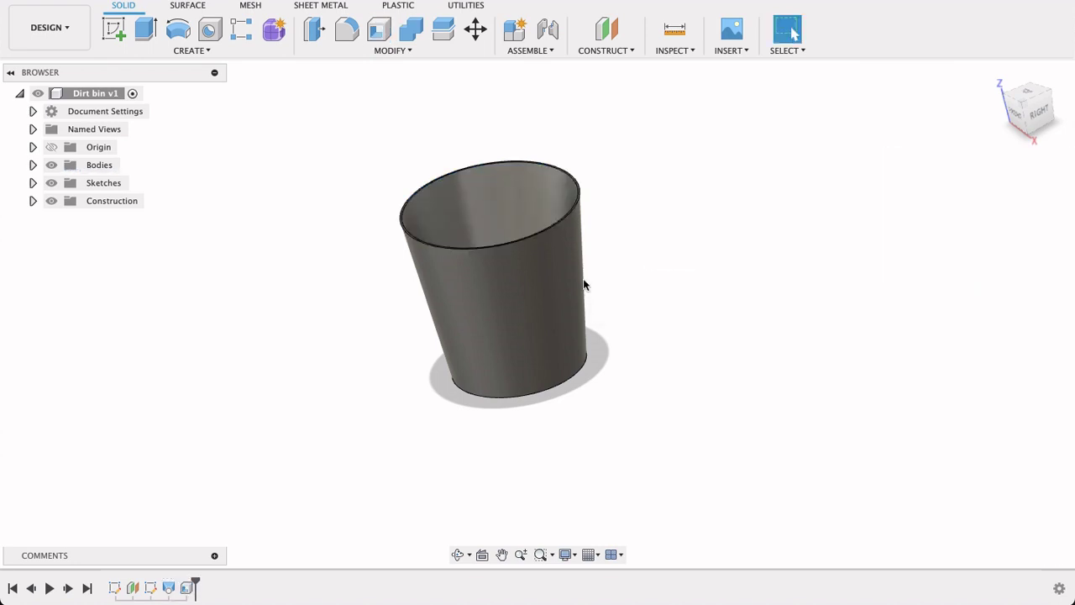
{"action": "middle_click_drag", "start_coordinate": [665, 293], "coordinate": [716, 285], "text": "shift"}
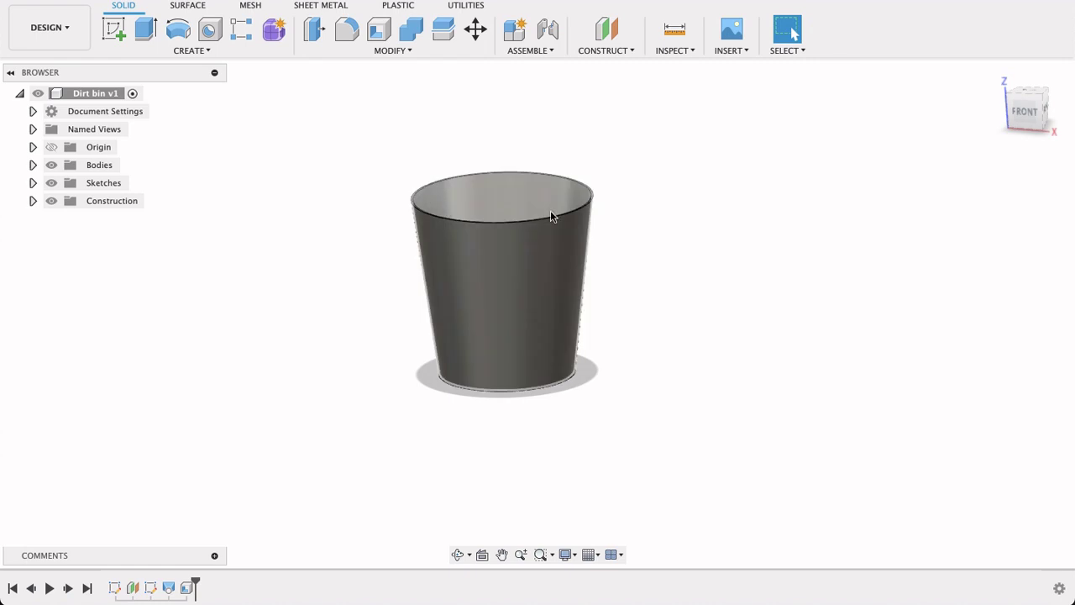
{"action": "left_click", "coordinate": [1025, 116]}
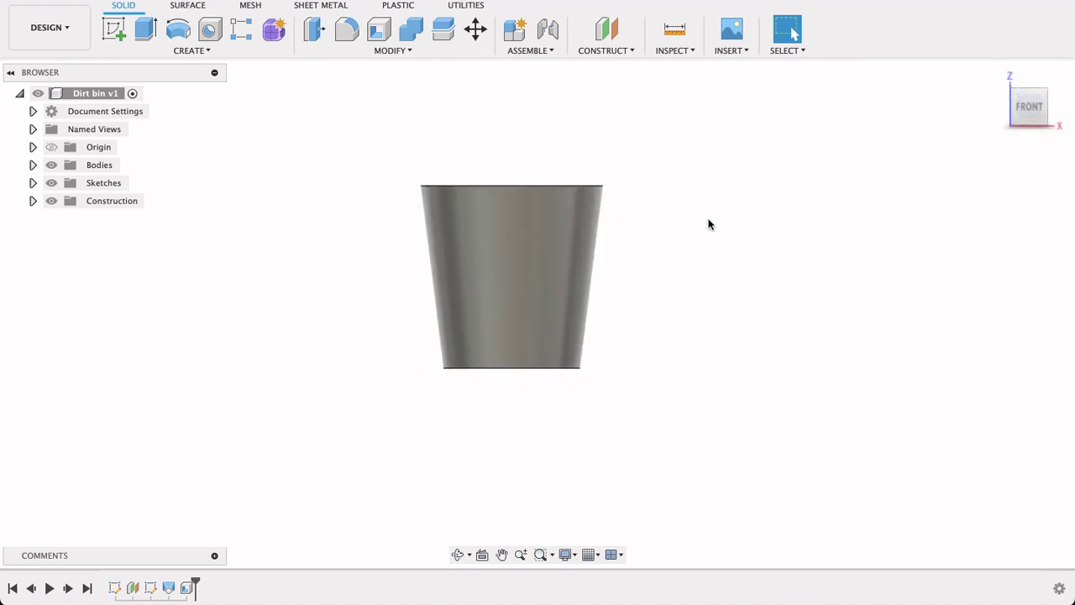
Step: Start a sketch on the front plane with Slice enabled to expose the wall section
{"action": "left_click", "coordinate": [116, 32]}
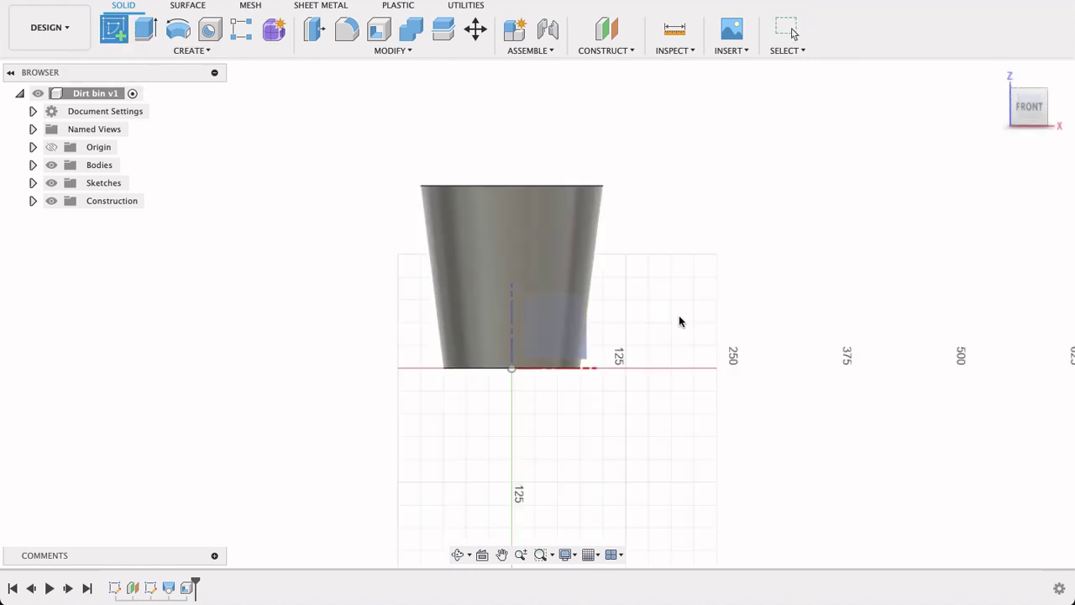
{"action": "left_click", "coordinate": [586, 354]}
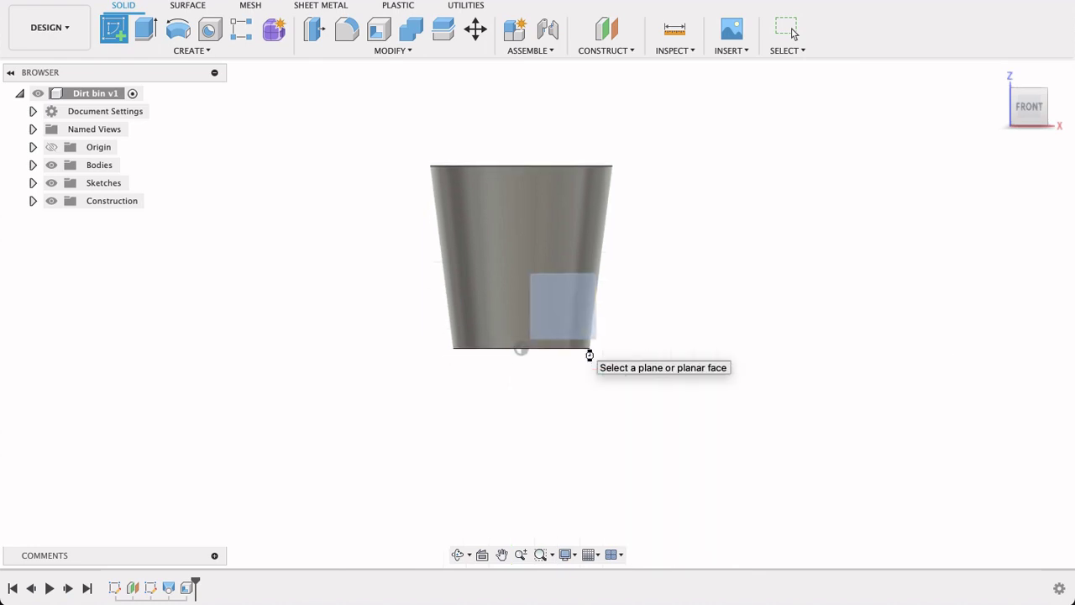
{"action": "middle_click_drag", "start_coordinate": [605, 287], "coordinate": [571, 317]}
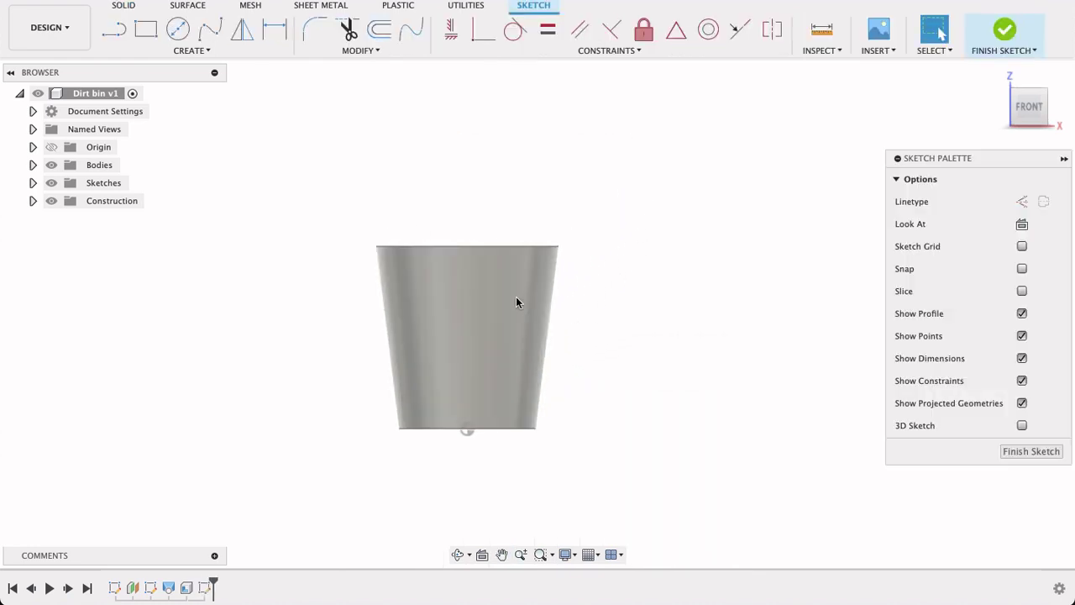
{"action": "left_click", "coordinate": [1022, 291]}
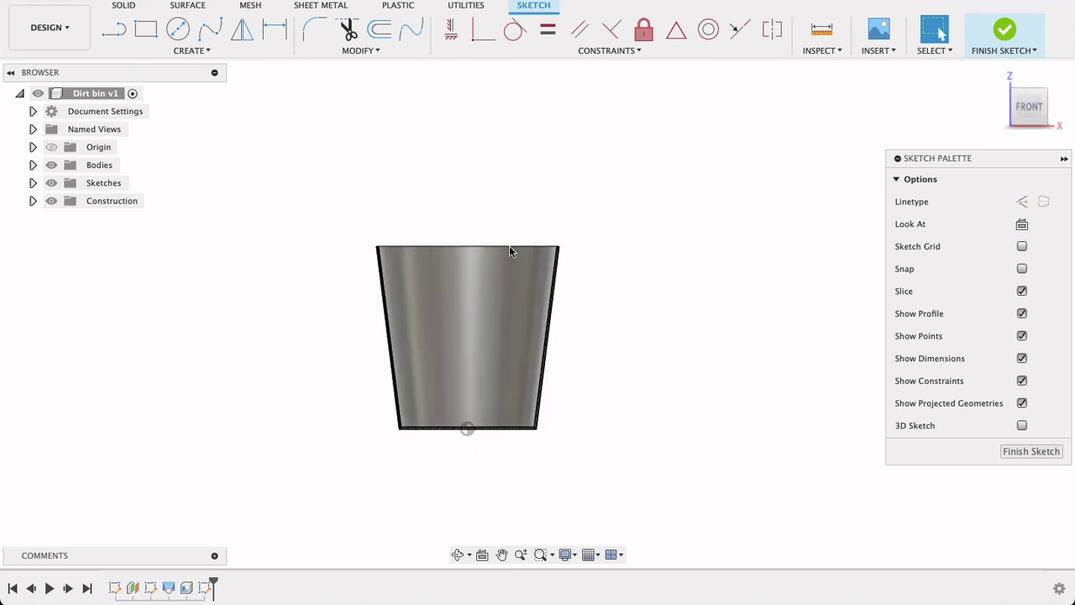
{"action": "scroll", "coordinate": [525, 250], "scroll_direction": "up", "scroll_amount": 10}
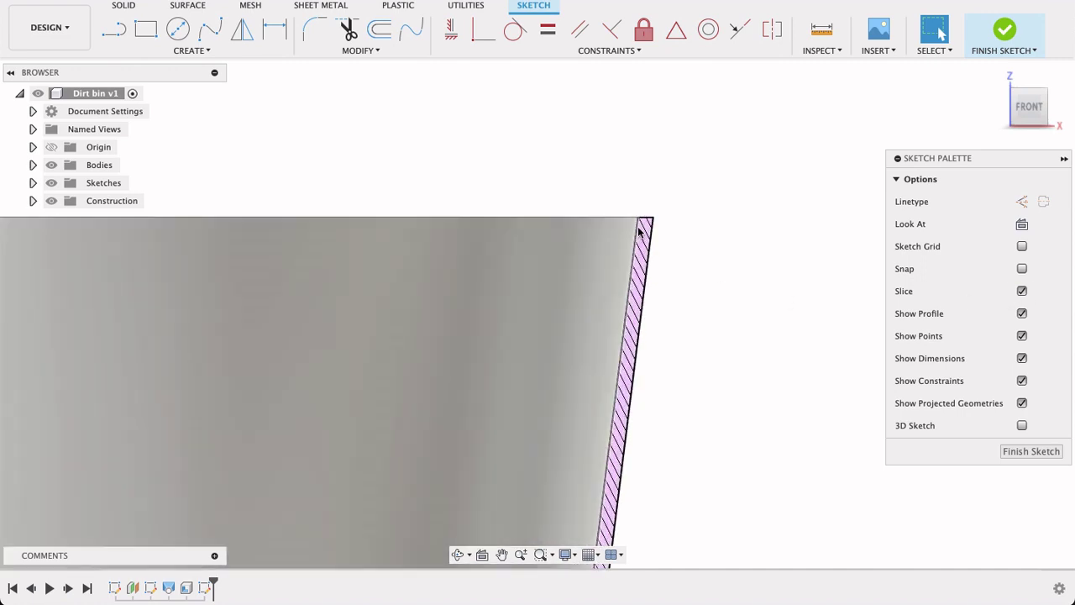
{"action": "scroll", "coordinate": [640, 232], "scroll_direction": "up", "scroll_amount": 4}
{"action": "middle_click_drag", "start_coordinate": [706, 229], "coordinate": [680, 299]}
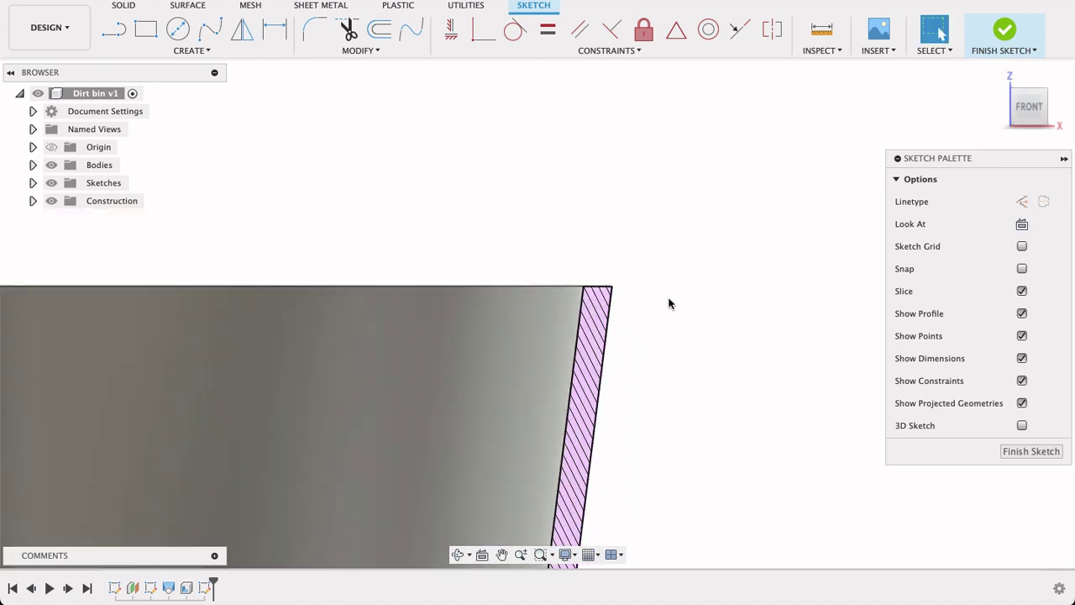
Step: Project the wall's top outer corner point and rim edges into the sketch
{"action": "key", "text": "p"}
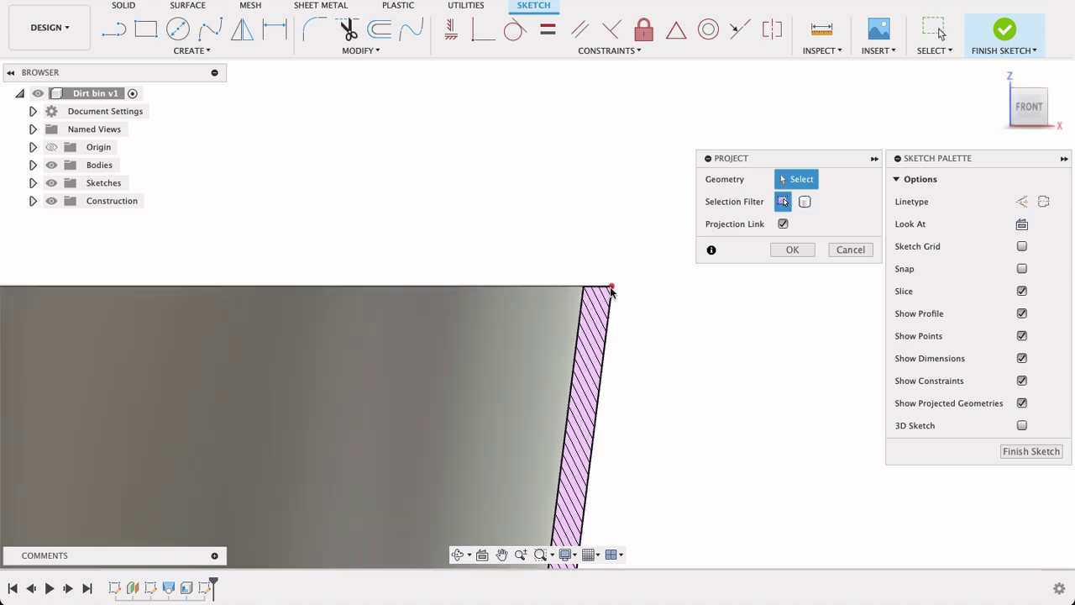
{"action": "left_click", "coordinate": [610, 289]}
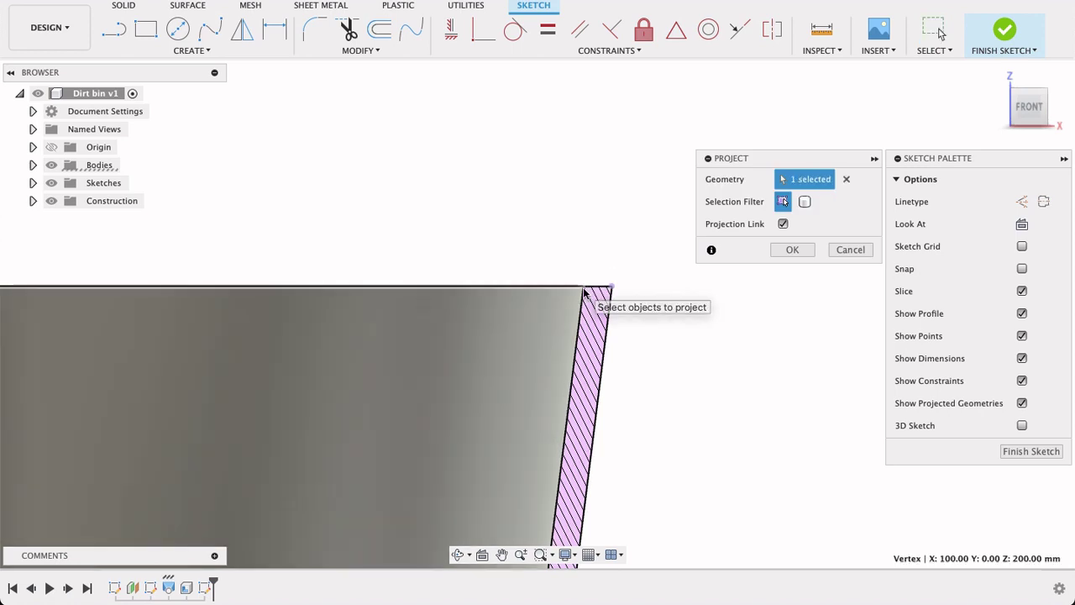
{"action": "left_click", "coordinate": [587, 289]}
{"action": "left_click", "coordinate": [589, 290]}
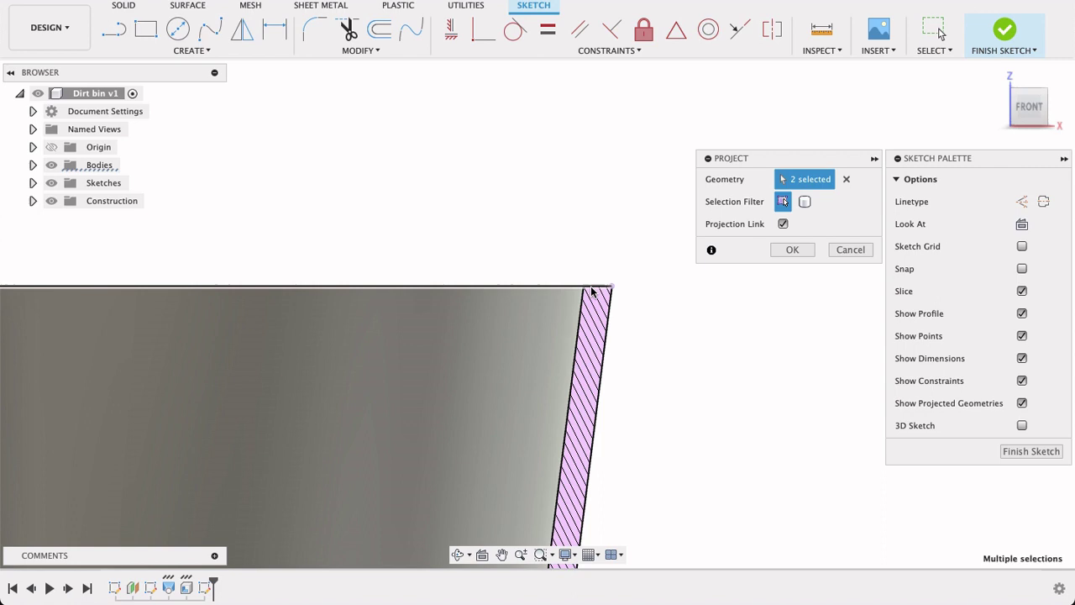
{"action": "left_click", "coordinate": [777, 251]}
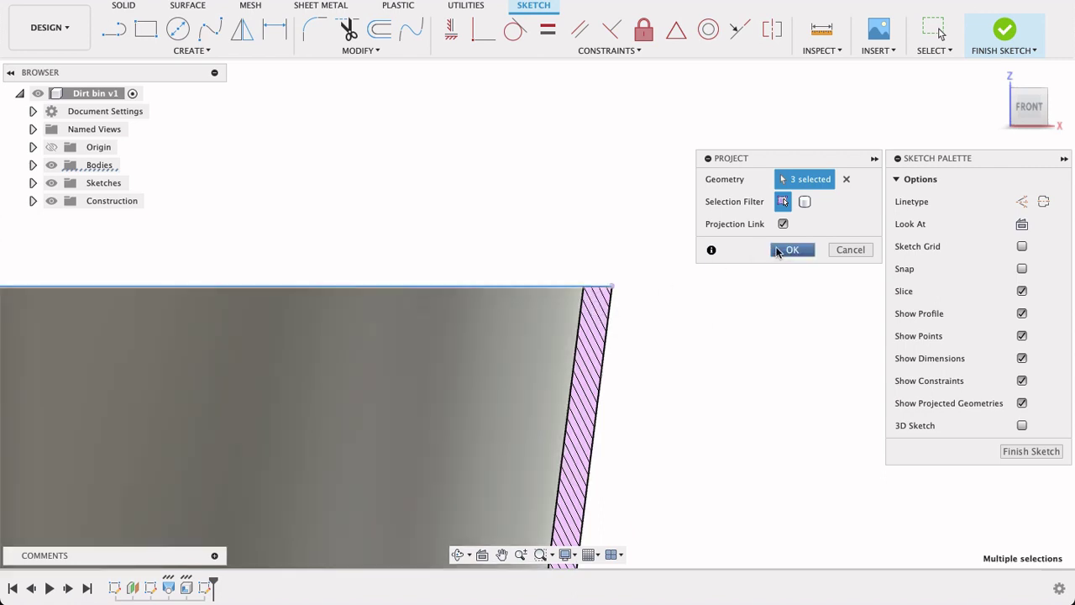
Step: Draw a 4 mm diameter circle centred on the projected top outer corner, then finish the sketch
{"action": "left_click", "coordinate": [177, 30]}
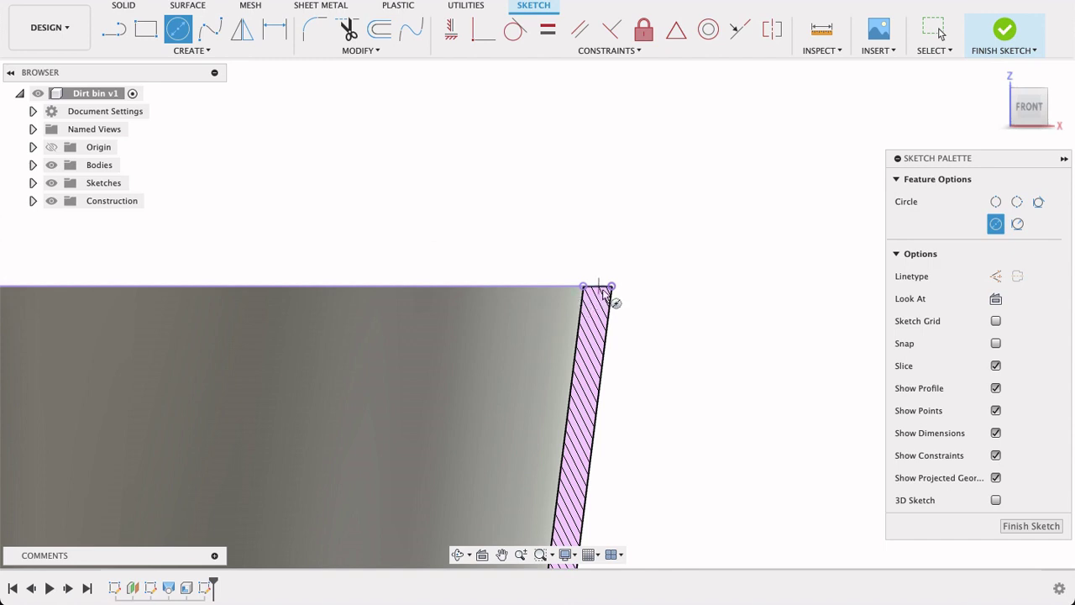
{"action": "left_click", "coordinate": [610, 286]}
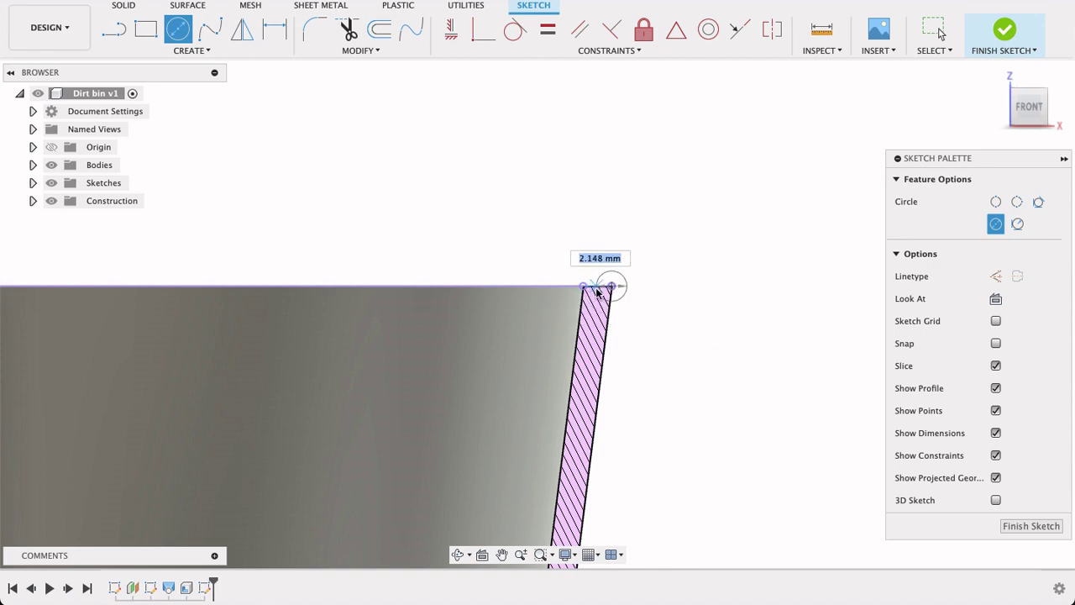
{"action": "scroll", "coordinate": [592, 291], "scroll_direction": "up", "scroll_amount": 5}
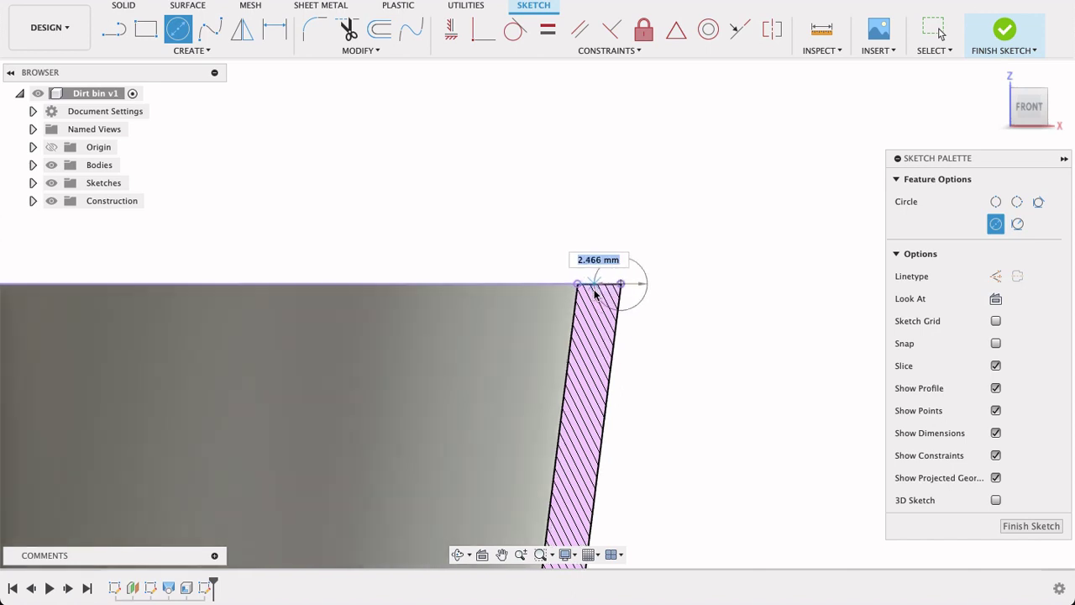
{"action": "scroll", "coordinate": [596, 290], "scroll_direction": "up", "scroll_amount": 2}
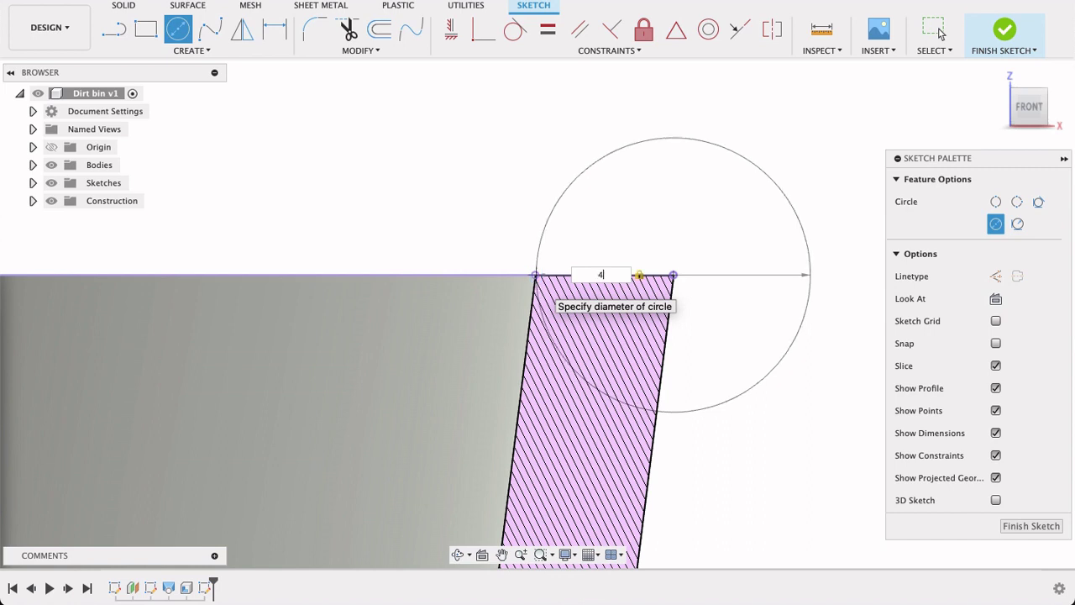
{"action": "key", "text": "Return"}
{"action": "key", "text": "Escape"}
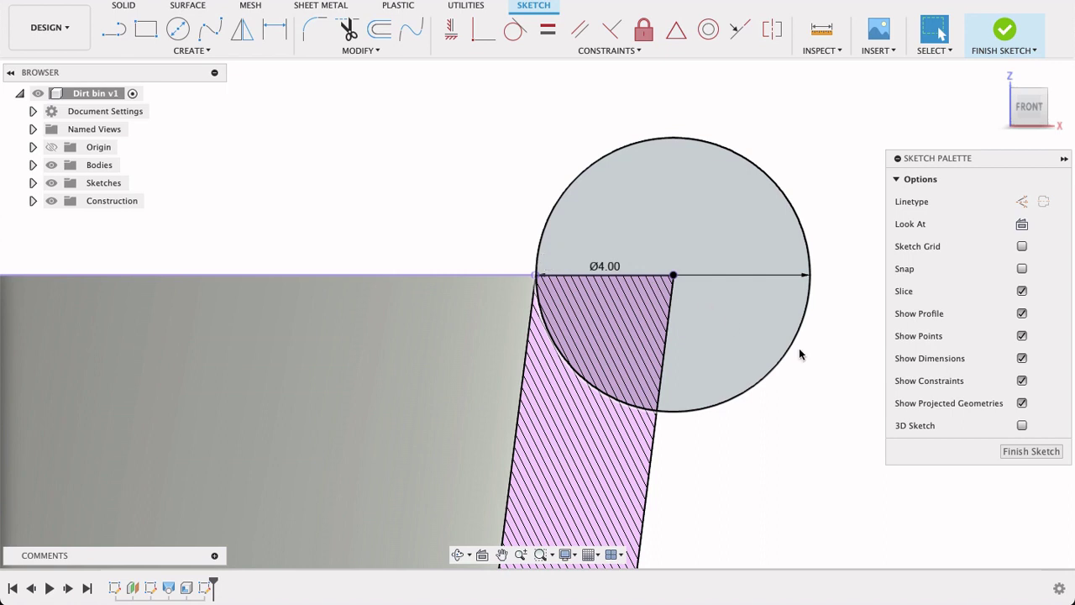
{"action": "left_click", "coordinate": [1046, 453]}
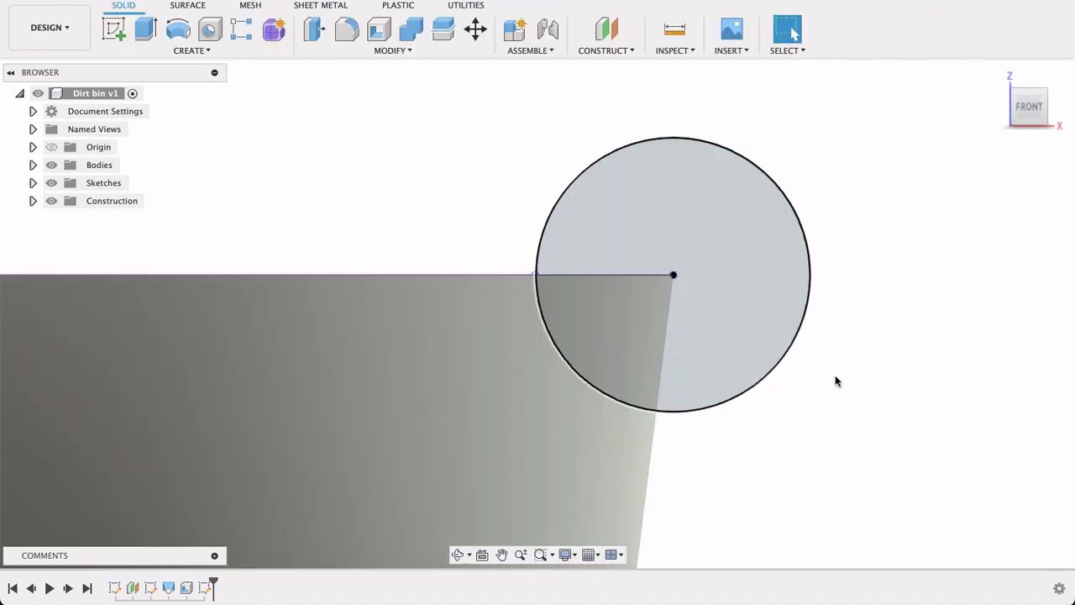
Step: Revolve the 4 mm circle 360° about the chosen axis, with the operation set to Join
{"action": "scroll", "coordinate": [959, 322], "scroll_direction": "down", "scroll_amount": 2}
{"action": "mouse_move", "coordinate": [960, 321]}
{"action": "middle_mouse_down", "text": "shift"}
{"action": "mouse_move", "coordinate": [972, 336]}
{"action": "mouse_move", "coordinate": [950, 334]}
{"action": "mouse_move", "coordinate": [979, 329]}
{"action": "middle_mouse_up", "text": "shift"}
{"action": "scroll", "coordinate": [959, 332], "scroll_direction": "down", "scroll_amount": 4}
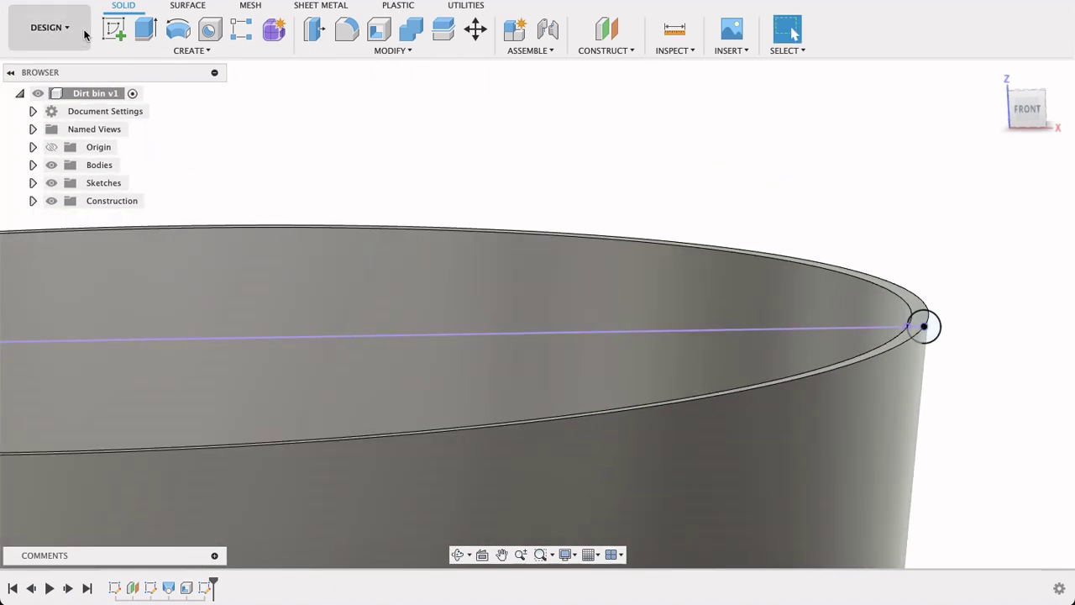
{"action": "left_click", "coordinate": [178, 32]}
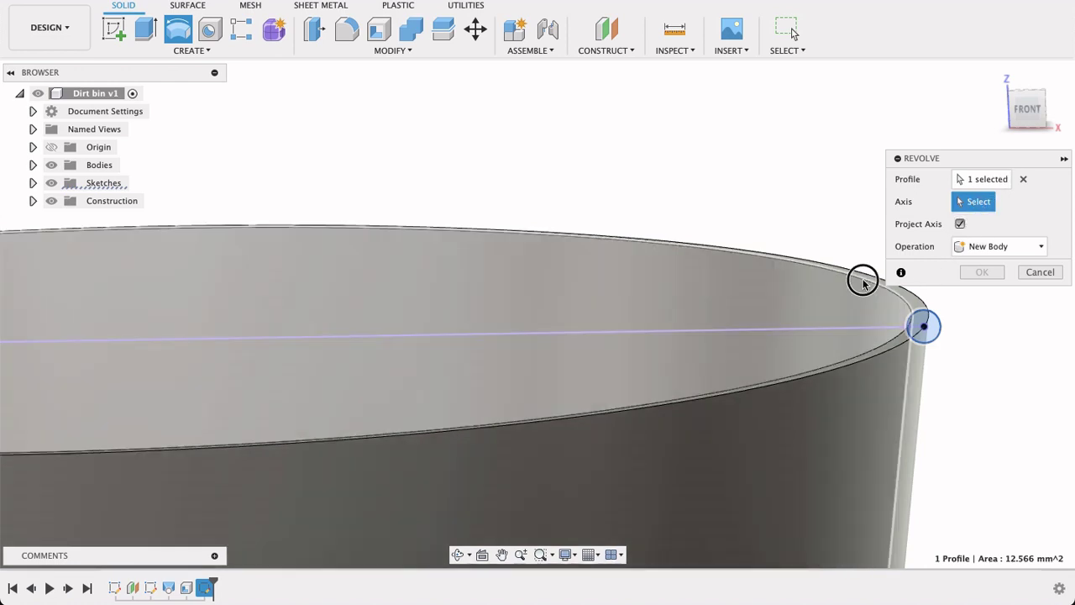
{"action": "left_click", "coordinate": [863, 279]}
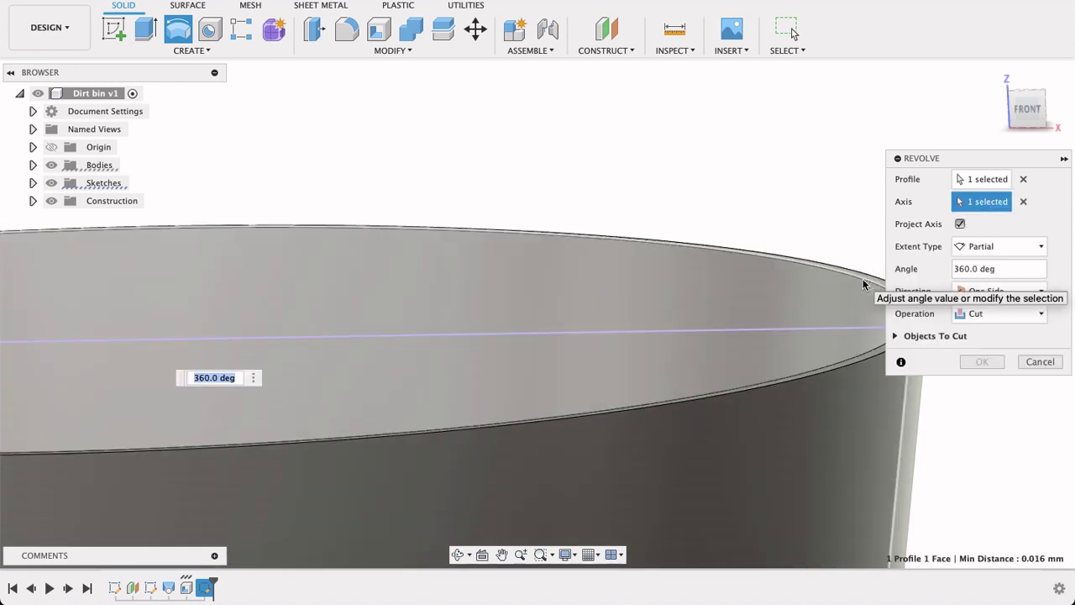
{"action": "scroll", "coordinate": [704, 376], "scroll_direction": "down", "scroll_amount": 5}
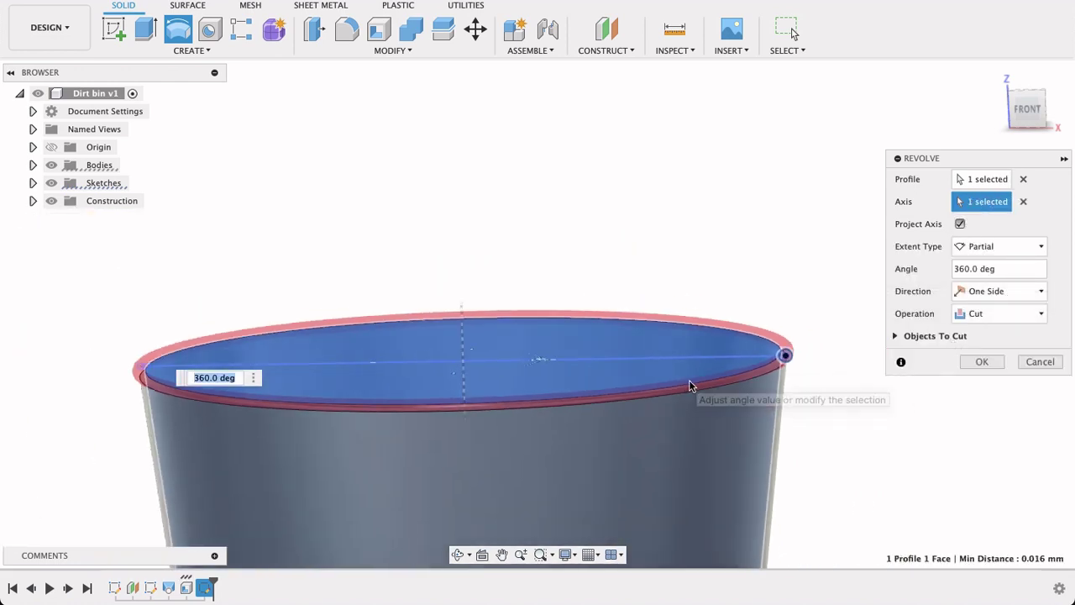
{"action": "left_click", "coordinate": [1000, 316]}
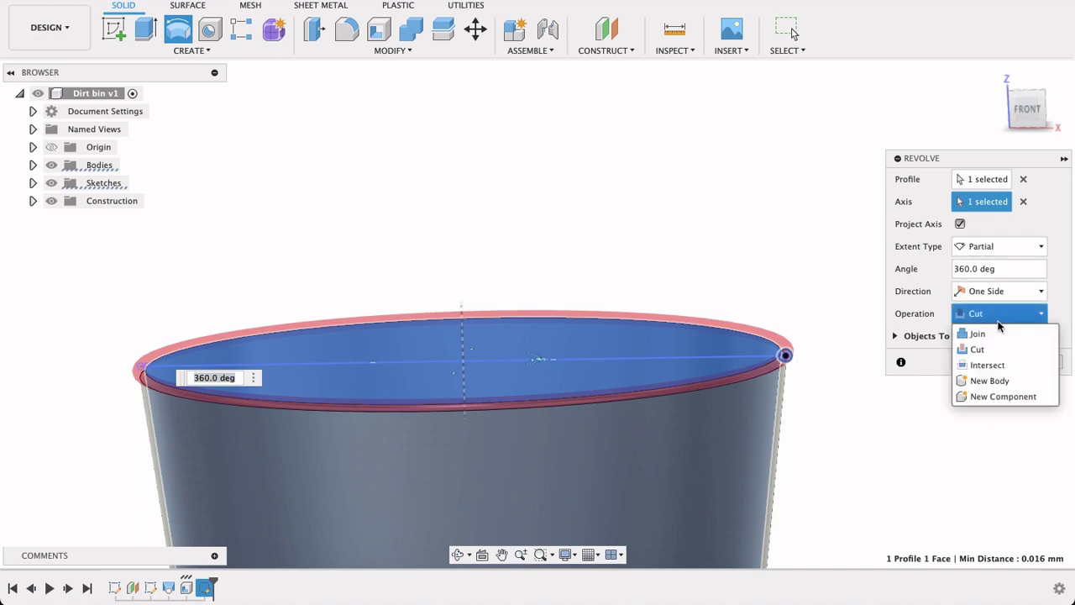
{"action": "left_click", "coordinate": [991, 334]}
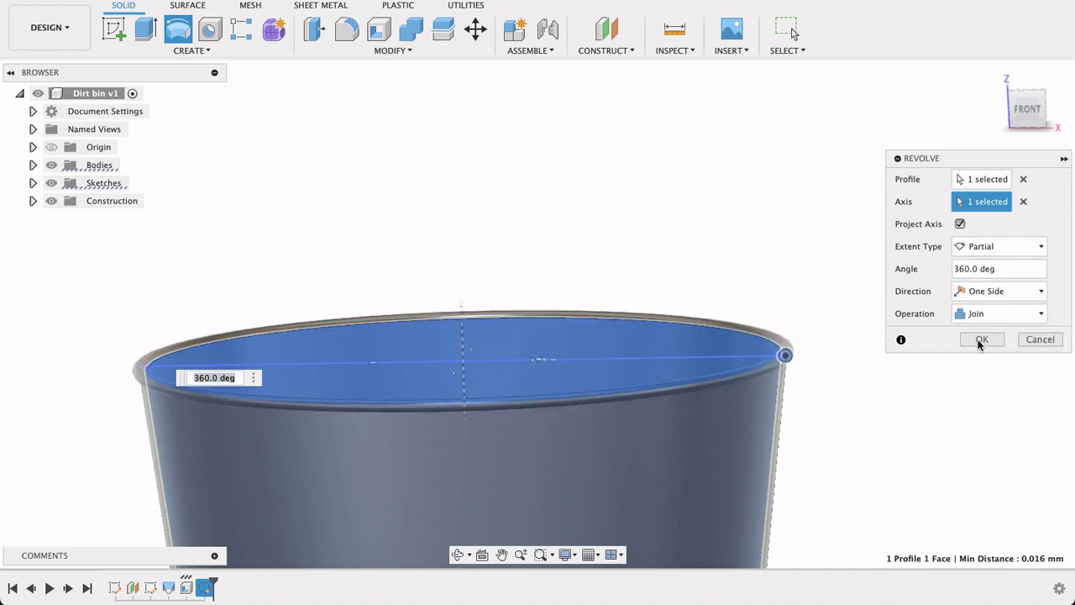
{"action": "left_click", "coordinate": [977, 340]}
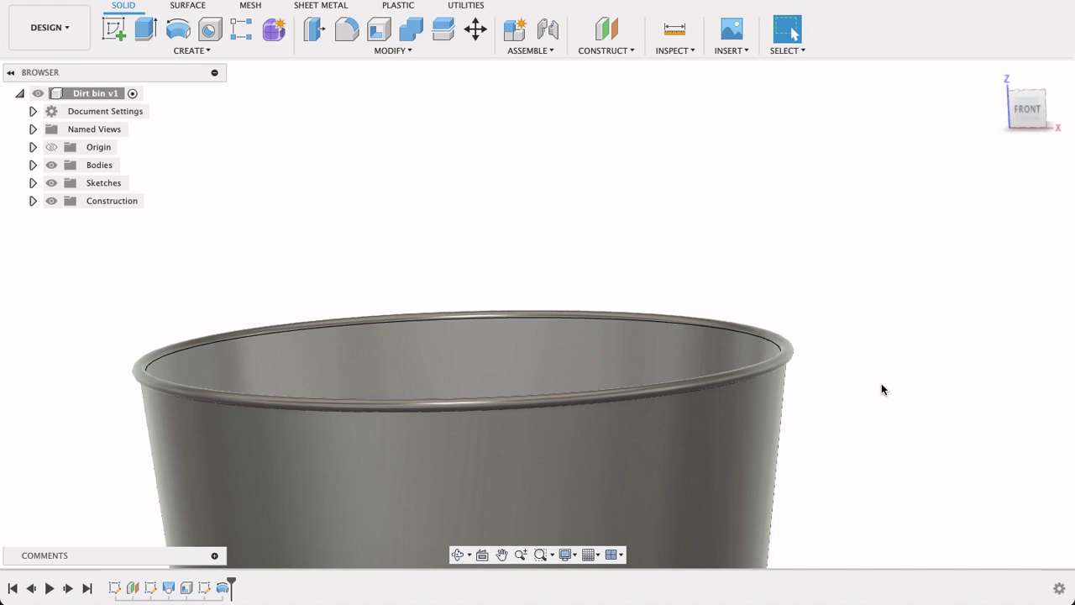
{"action": "middle_click_drag", "start_coordinate": [881, 383], "coordinate": [884, 261], "text": "shift"}
Step: Drag the timeline marker to the very beginning, suppressing all the bin's features
{"action": "scroll", "coordinate": [928, 394], "scroll_direction": "up", "scroll_amount": 3}
{"action": "scroll", "coordinate": [915, 409], "scroll_direction": "down", "scroll_amount": 3}
{"action": "scroll", "coordinate": [885, 261], "scroll_direction": "down", "scroll_amount": 5}
{"action": "middle_click_drag", "start_coordinate": [930, 347], "coordinate": [792, 302], "text": "shift"}
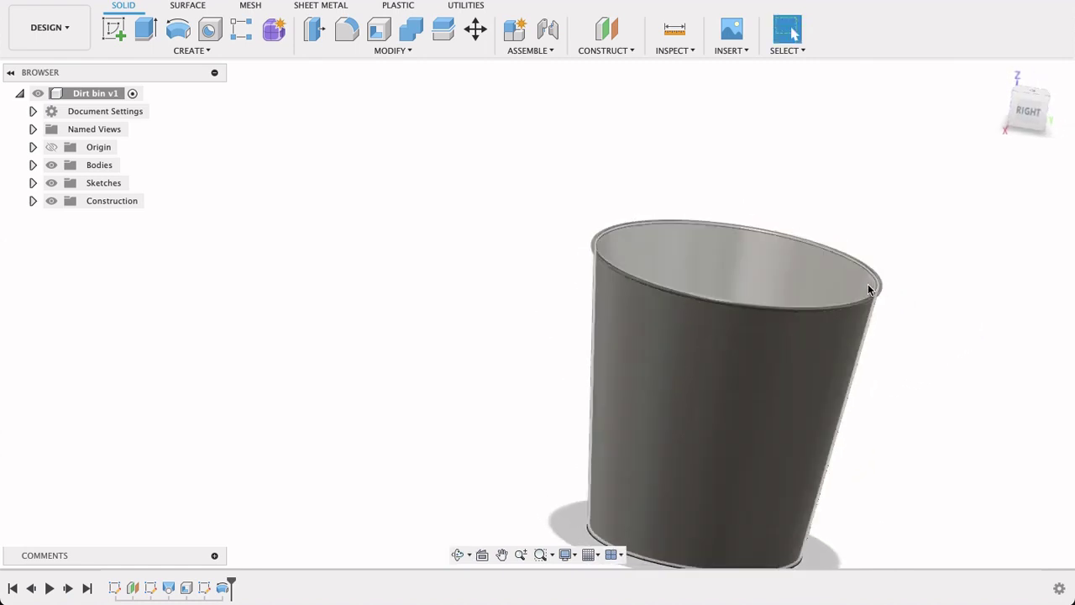
{"action": "mouse_move", "coordinate": [967, 304]}
{"action": "middle_mouse_down", "text": "shift"}
{"action": "mouse_move", "coordinate": [953, 355]}
{"action": "mouse_move", "coordinate": [950, 298]}
{"action": "middle_mouse_up", "text": "shift"}
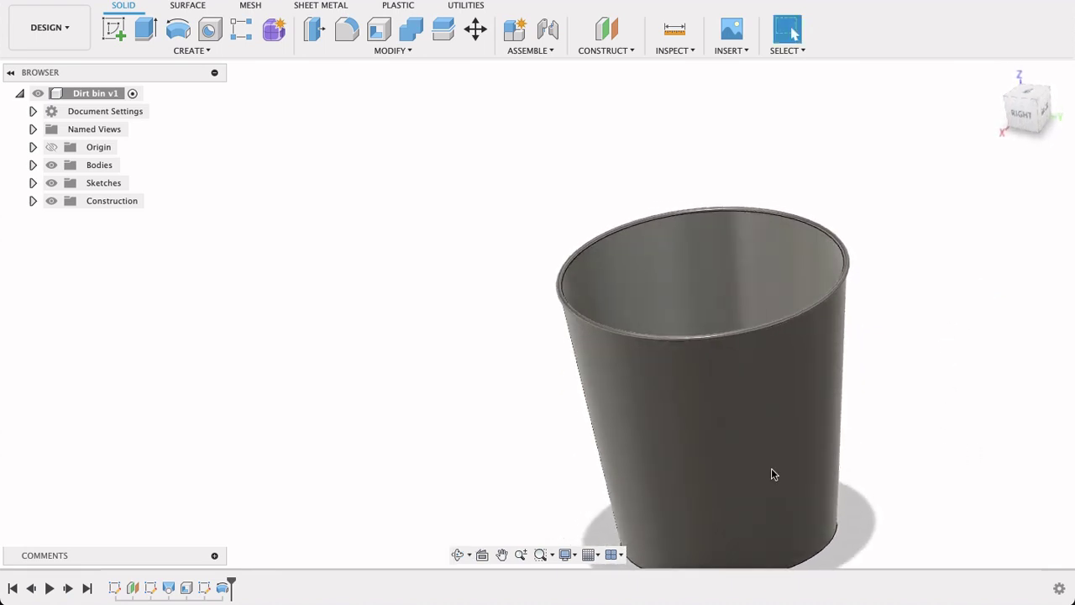
{"action": "left_click_drag", "start_coordinate": [232, 581], "coordinate": [104, 579]}
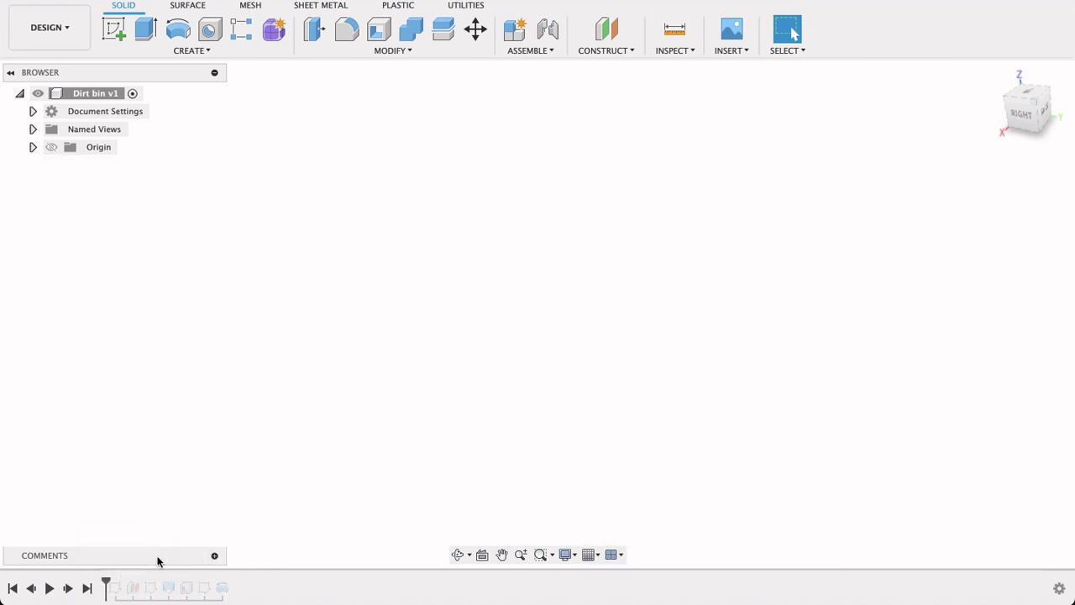
Step: Delete all features after the history marker and start a new sketch on the front plane
{"action": "right_click", "coordinate": [131, 588]}
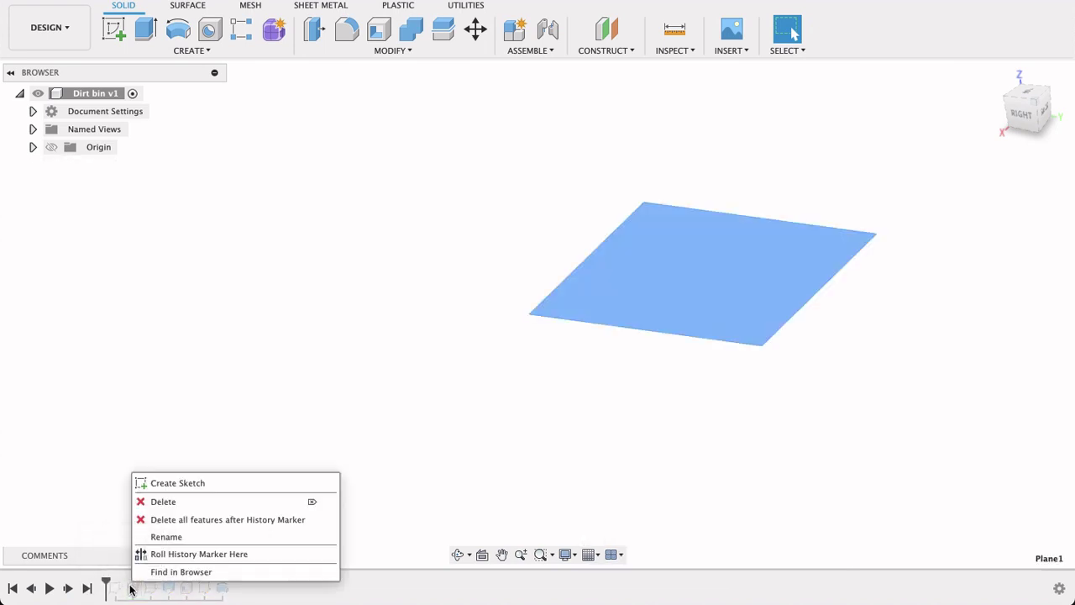
{"action": "left_click", "coordinate": [178, 526]}
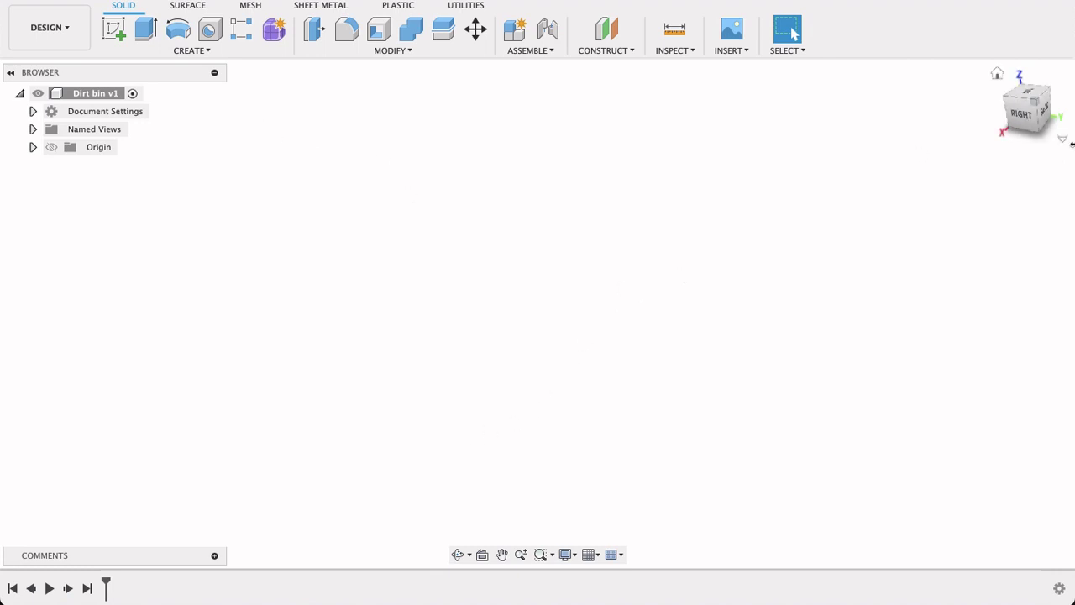
{"action": "left_click_drag", "start_coordinate": [975, 166], "coordinate": [900, 171]}
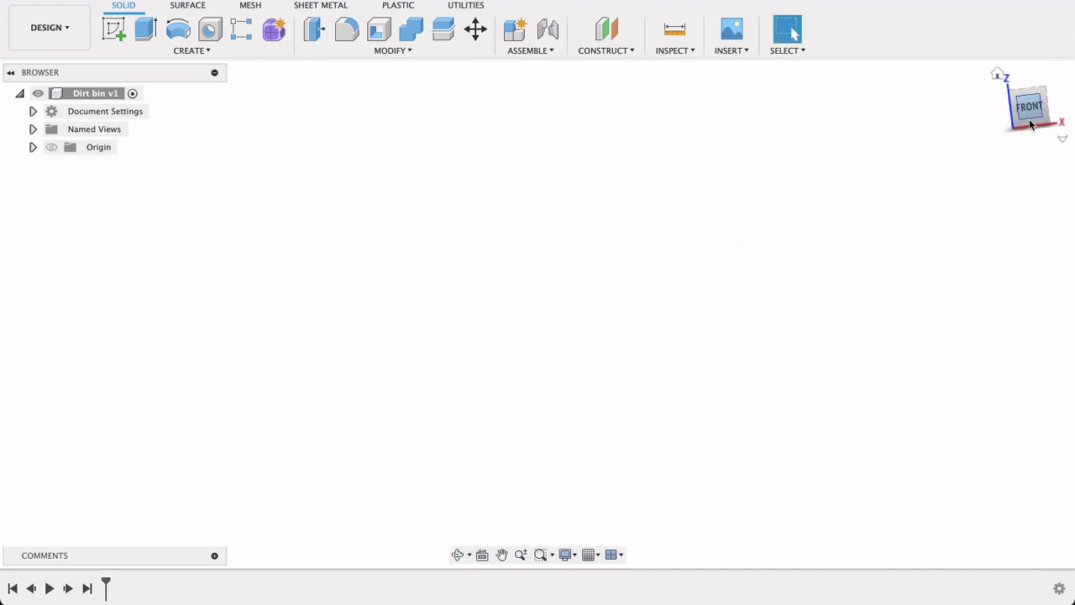
{"action": "left_click", "coordinate": [1030, 117]}
{"action": "left_click", "coordinate": [115, 30]}
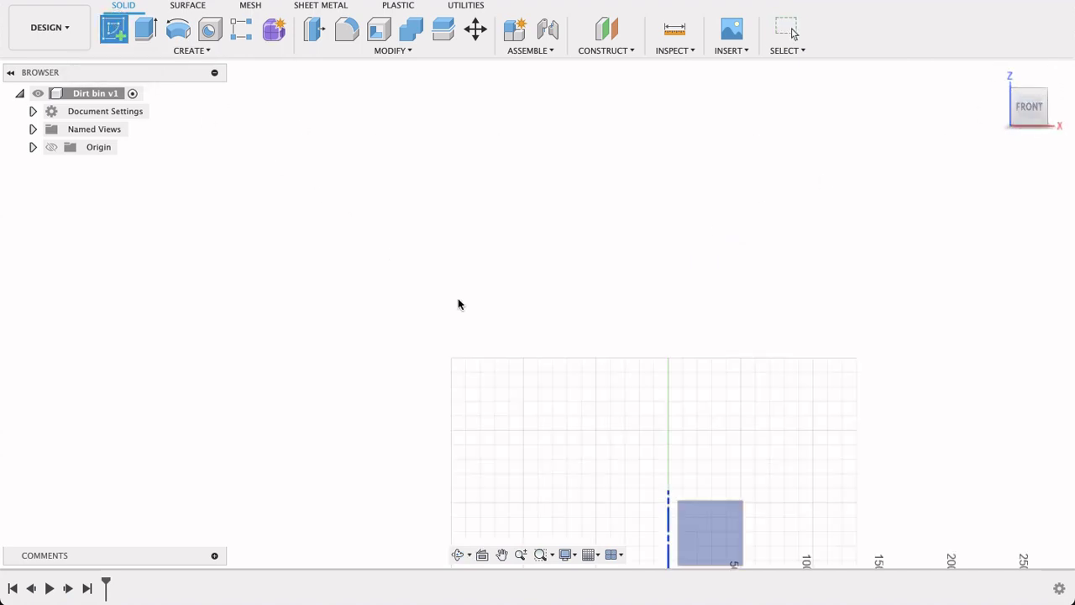
{"action": "left_click", "coordinate": [733, 306]}
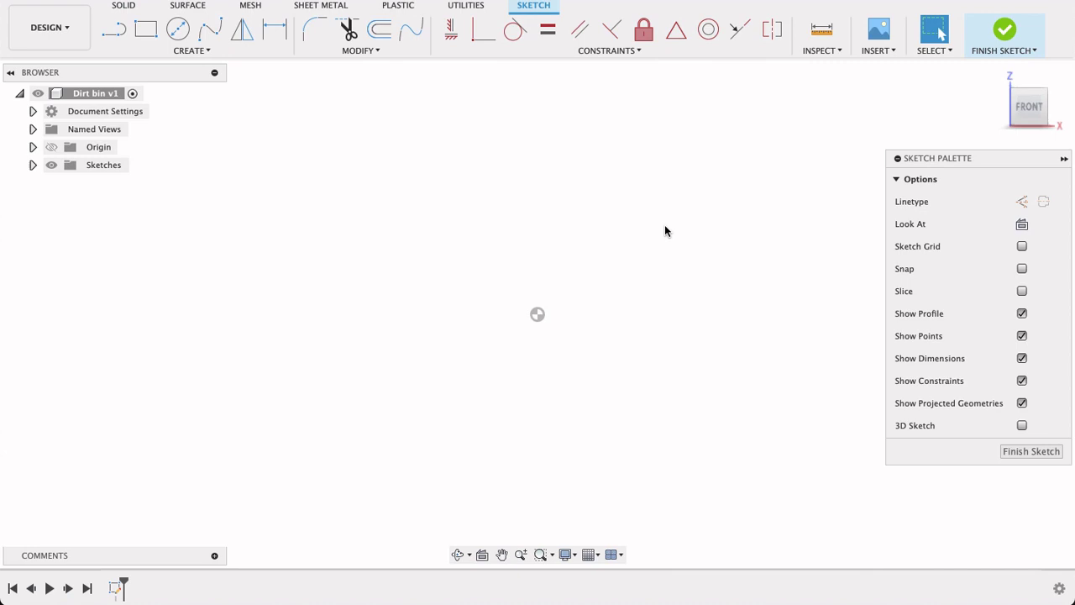
Step: Draw the 75 mm bottom line from the sketch origin
{"action": "left_click", "coordinate": [113, 32]}
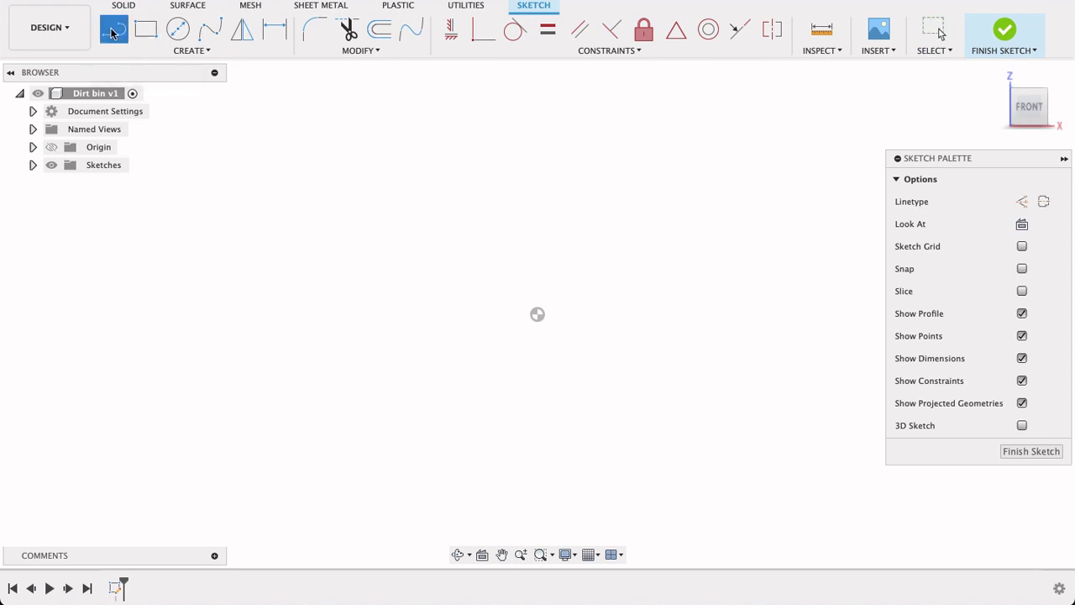
{"action": "left_click", "coordinate": [537, 314]}
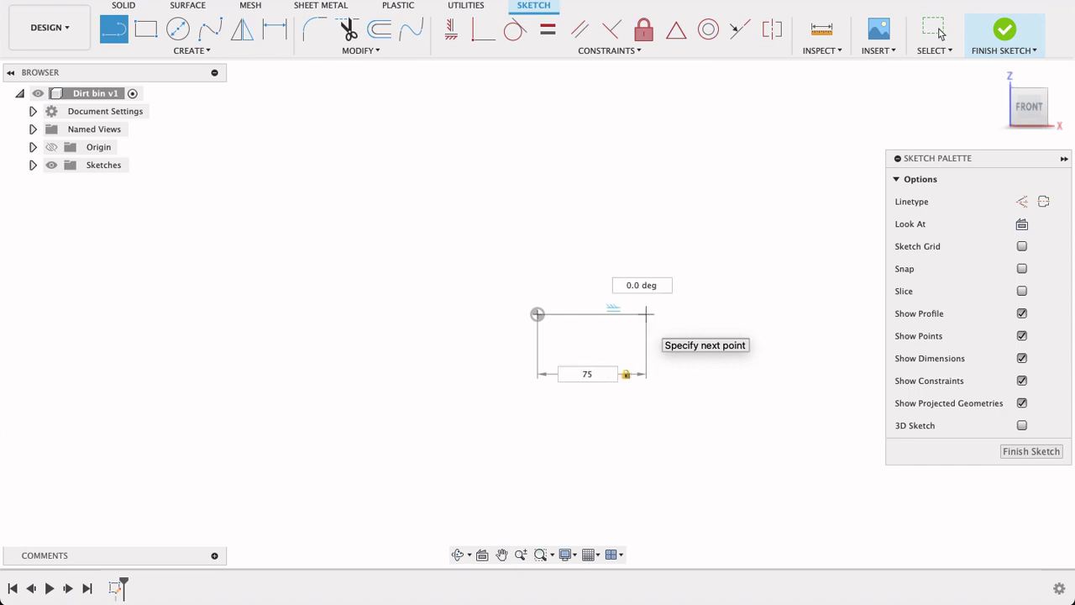
{"action": "left_click", "coordinate": [938, 31]}
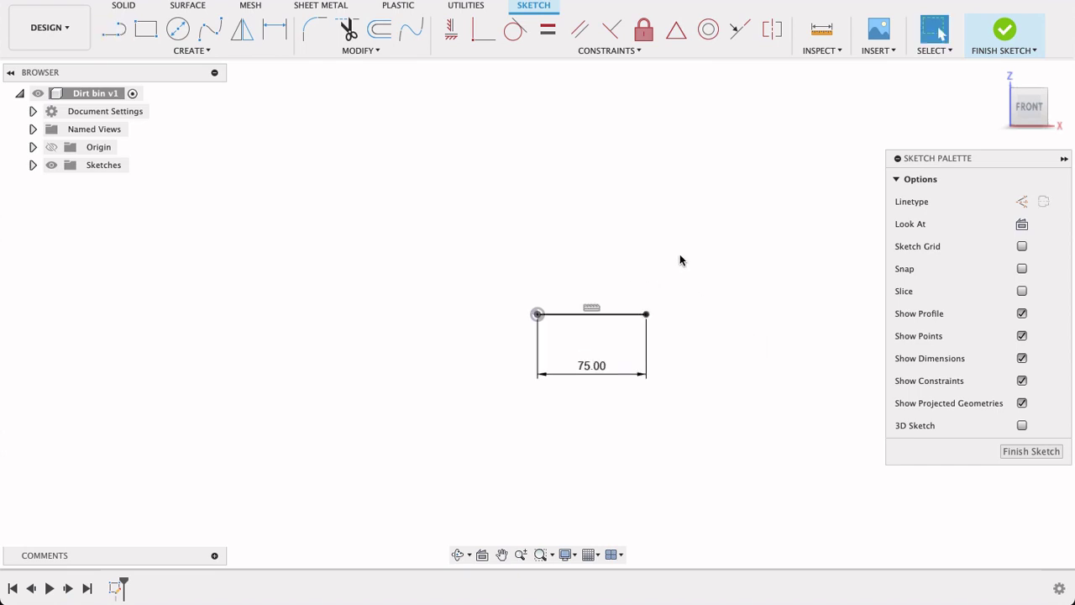
{"action": "left_click_drag", "start_coordinate": [678, 223], "coordinate": [667, 314]}
{"action": "key", "text": "Escape"}
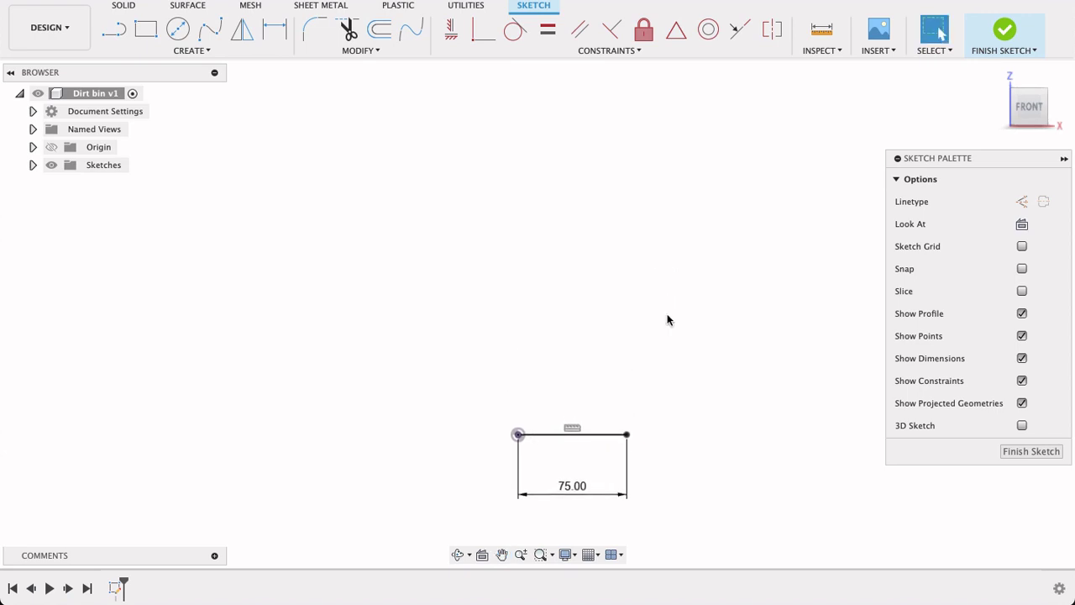
Step: Draw a 200 mm vertical construction centreline up from the bottom line's left end
{"action": "key", "text": "l"}
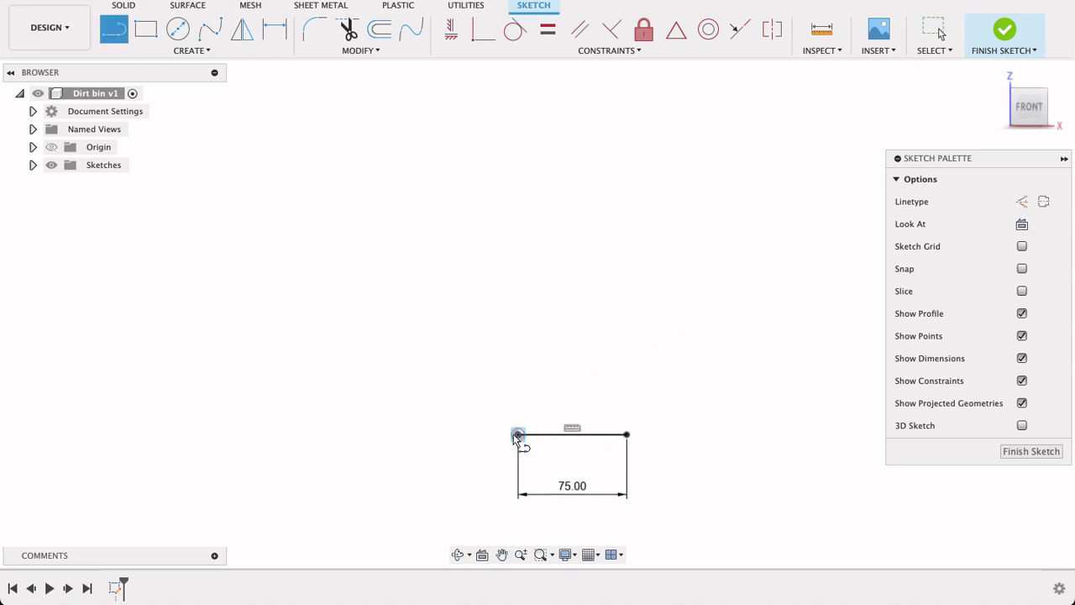
{"action": "left_click", "coordinate": [518, 435]}
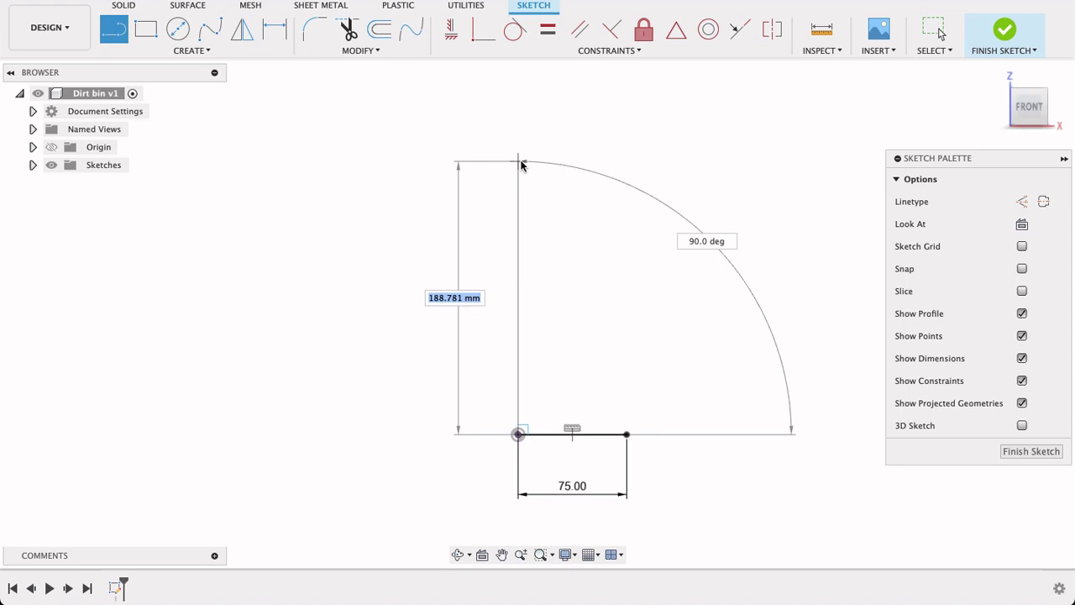
{"action": "left_click", "coordinate": [1021, 202]}
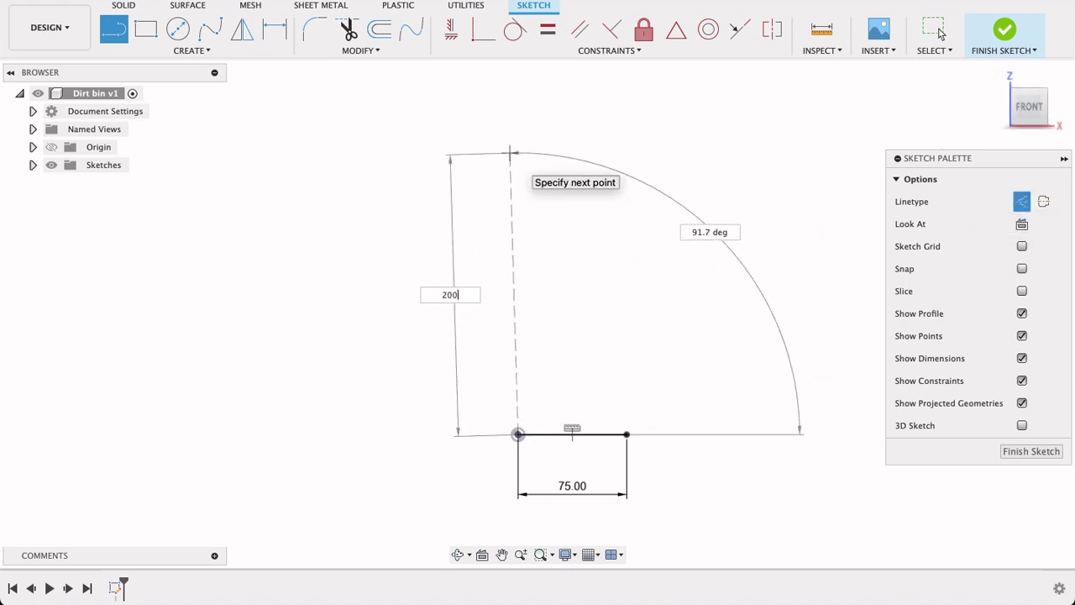
{"action": "type", "text": "200"}
{"action": "key", "text": "Tab"}
{"action": "left_click", "coordinate": [517, 160]}
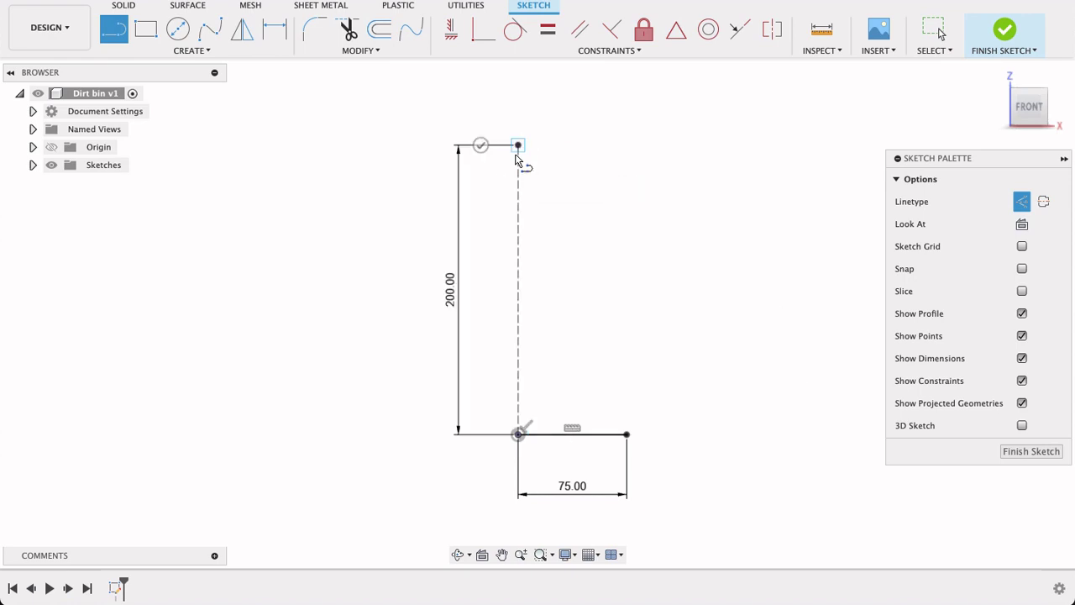
Step: Draw the 100 mm top line and close the profile with the slanted side
{"action": "left_click", "coordinate": [1023, 205]}
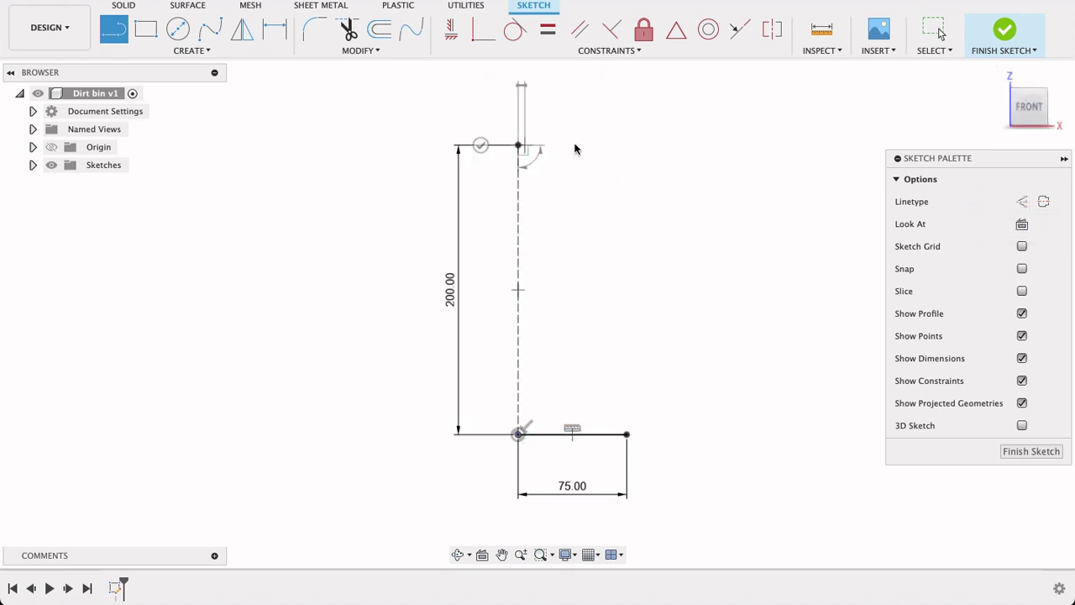
{"action": "type", "text": "100"}
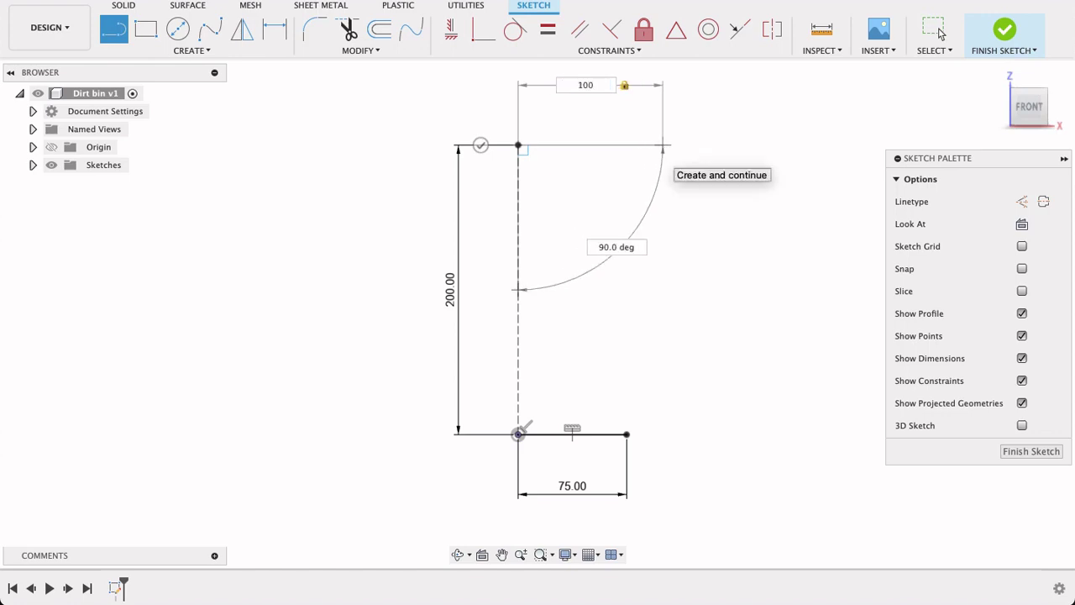
{"action": "left_click", "coordinate": [934, 30]}
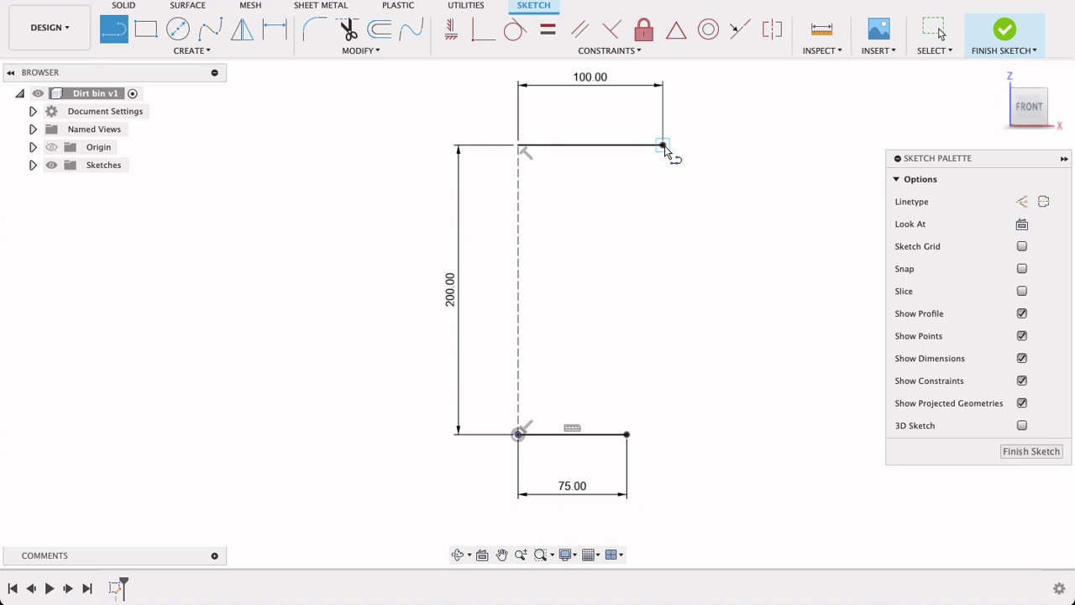
{"action": "left_click", "coordinate": [628, 434]}
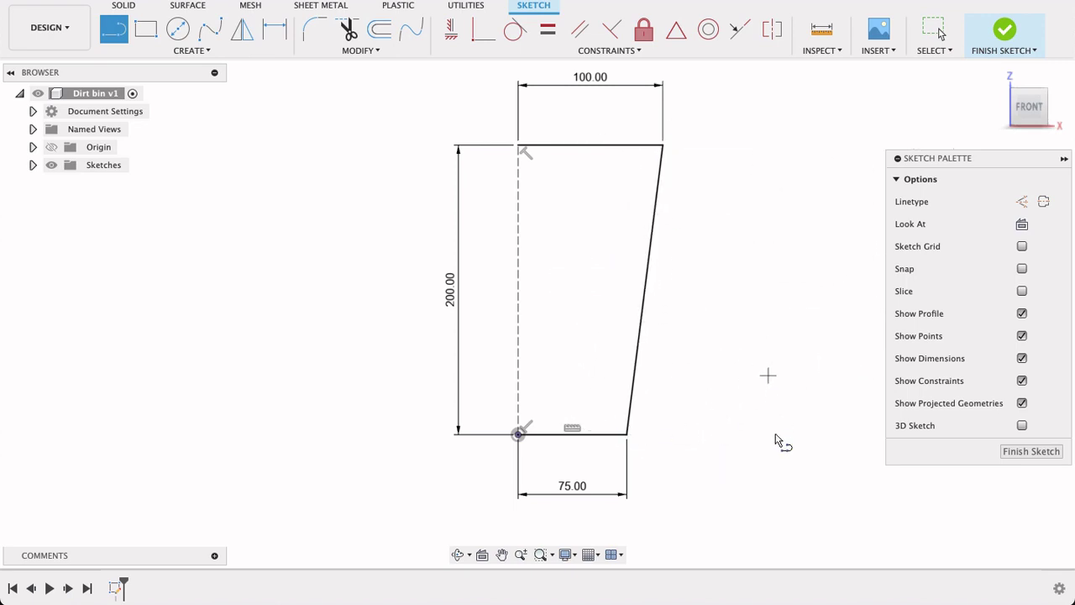
Step: Offset the tapered half-profile outline by 2 mm to form a thin wall
{"action": "left_click", "coordinate": [379, 31]}
{"action": "left_click", "coordinate": [546, 436]}
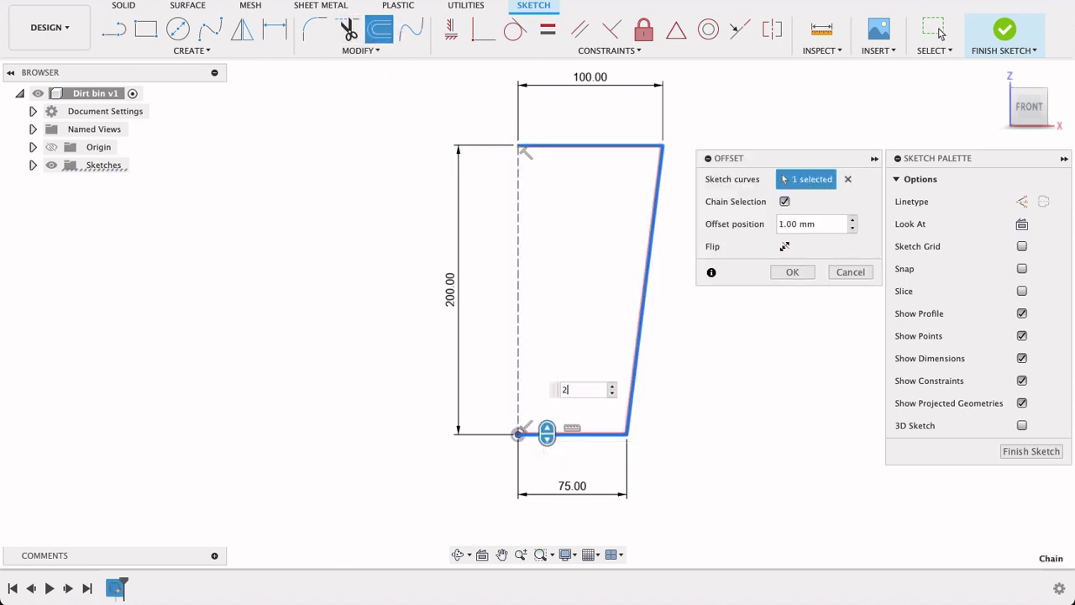
{"action": "left_click", "coordinate": [780, 276]}
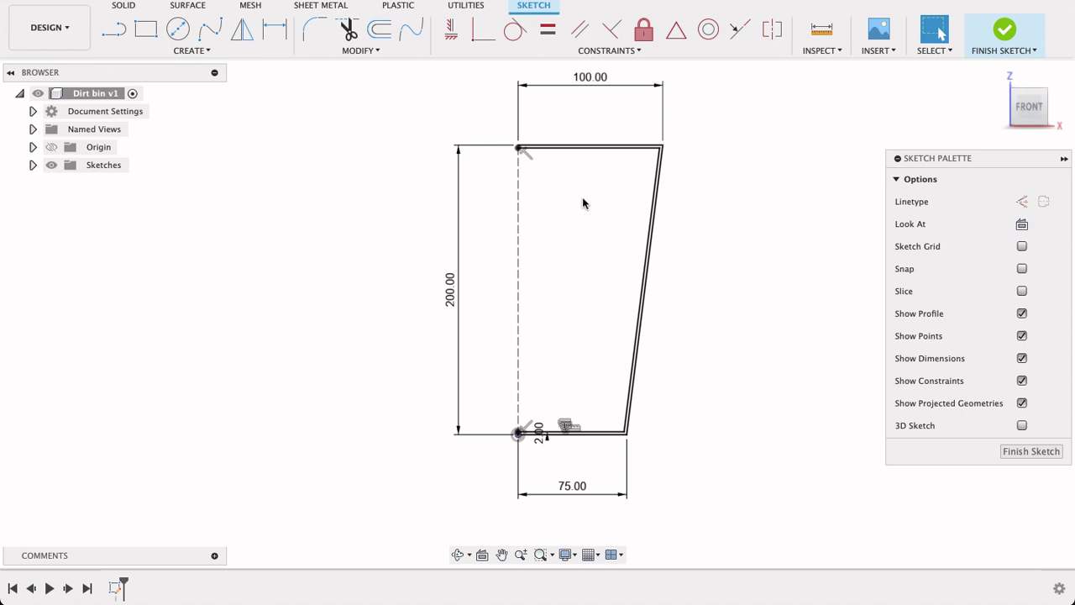
{"action": "scroll", "coordinate": [626, 164], "scroll_direction": "up", "scroll_amount": 3}
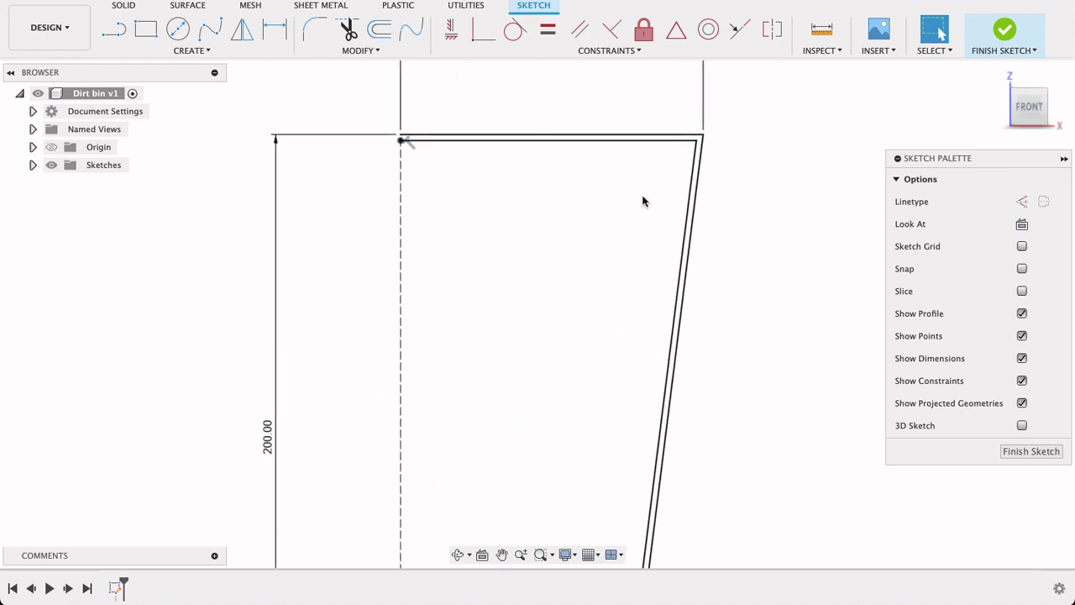
{"action": "scroll", "coordinate": [643, 201], "scroll_direction": "up", "scroll_amount": 2}
Step: Start a line at the profile's top-right corner, then cancel it
{"action": "key", "text": "l"}
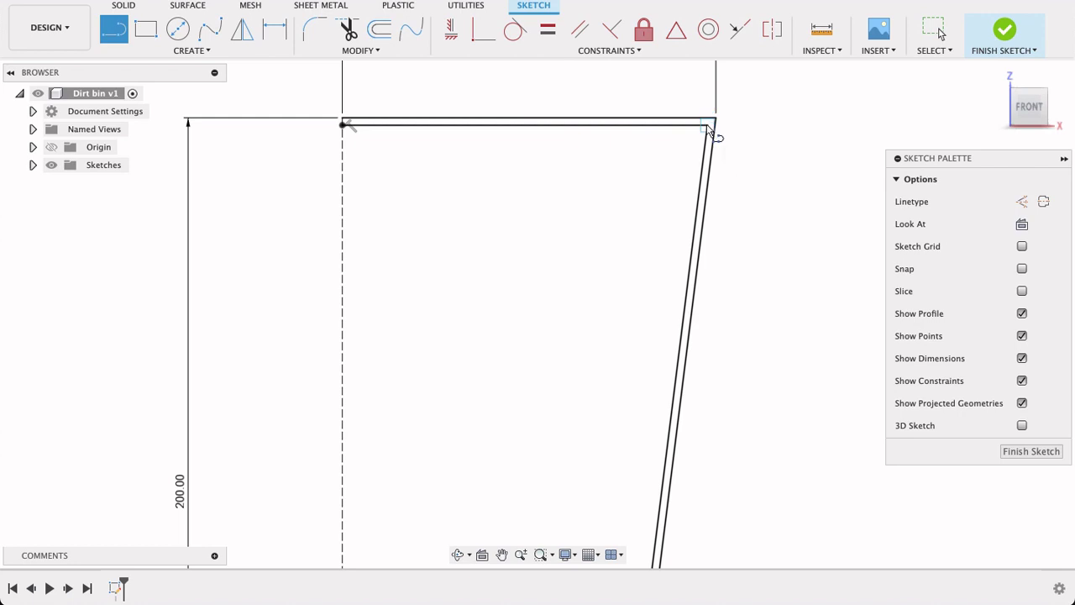
{"action": "left_click", "coordinate": [711, 125]}
{"action": "scroll", "coordinate": [709, 124], "scroll_direction": "up", "scroll_amount": 5}
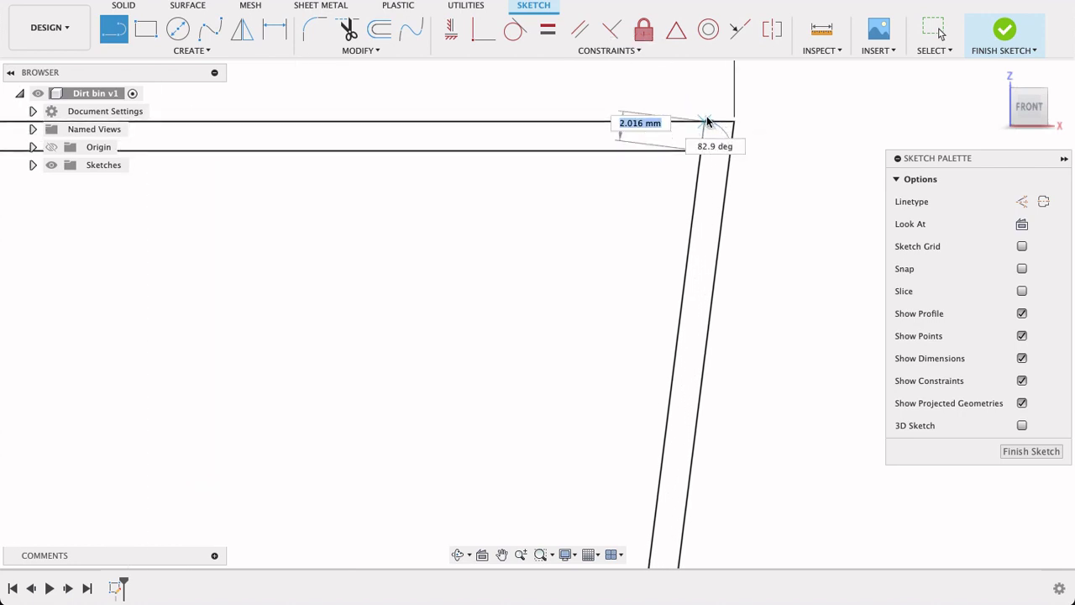
{"action": "key", "text": "Escape"}
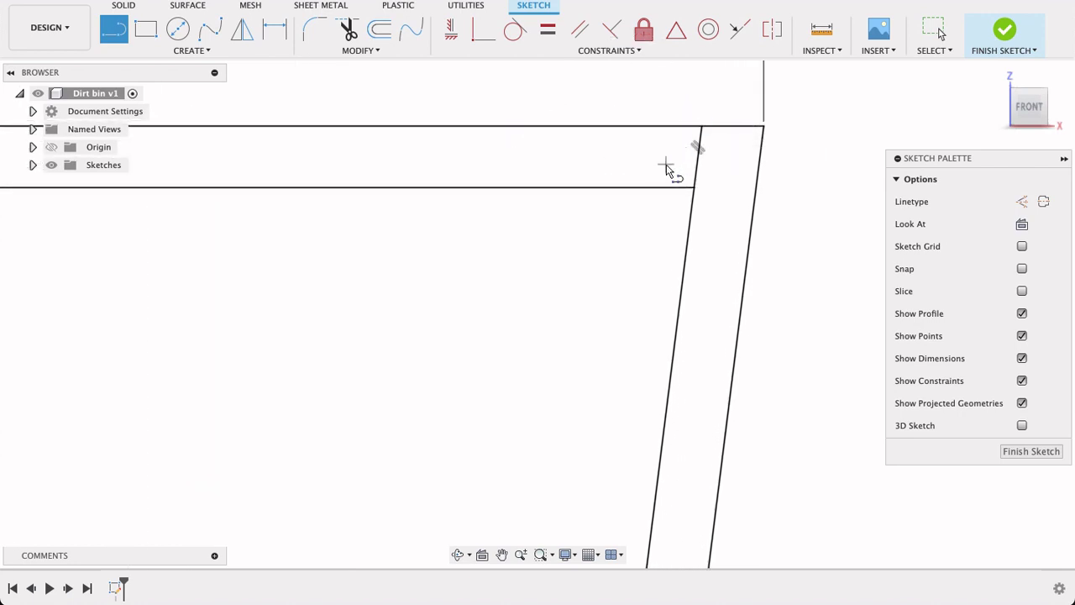
Step: Trim away the lower horizontal line, the left part of the top line and the left vertical line
{"action": "key", "text": "t"}
{"action": "left_click", "coordinate": [632, 188]}
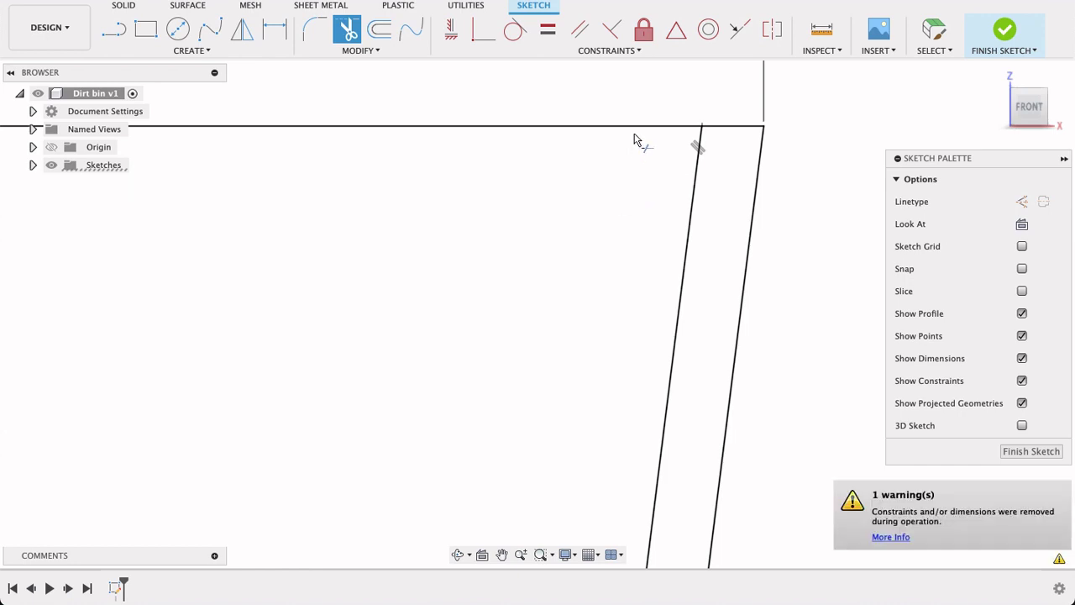
{"action": "left_click", "coordinate": [634, 129]}
{"action": "scroll", "coordinate": [659, 201], "scroll_direction": "down", "scroll_amount": 6}
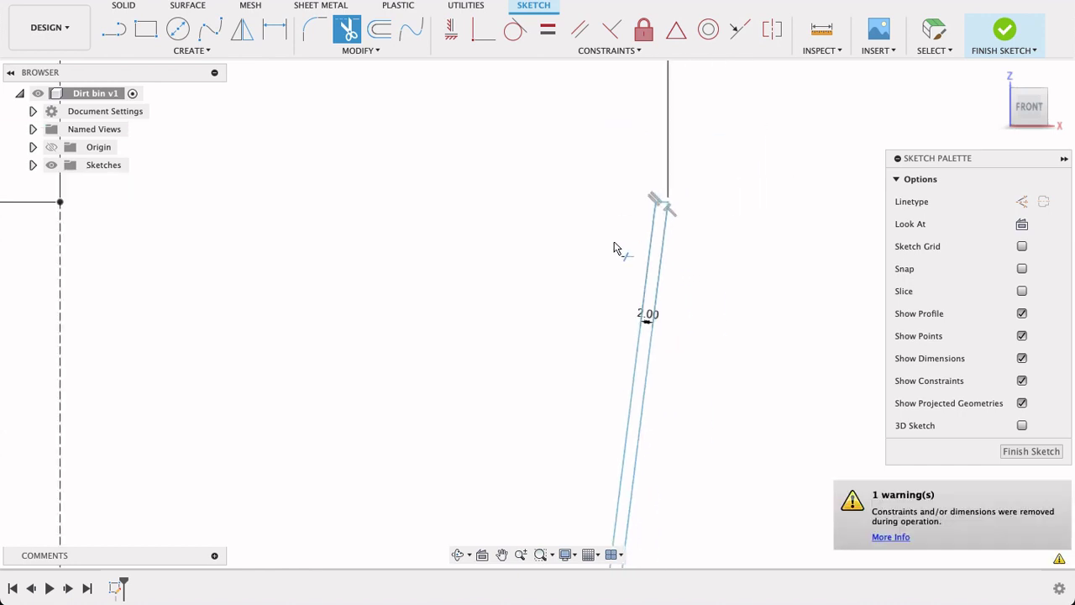
{"action": "scroll", "coordinate": [546, 274], "scroll_direction": "down", "scroll_amount": 5}
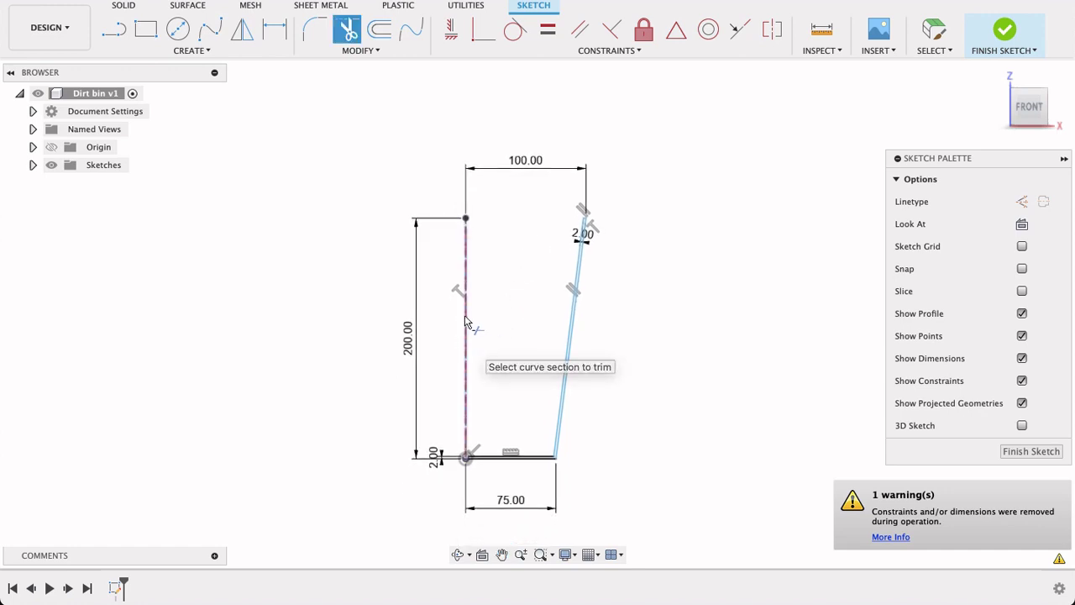
{"action": "left_click", "coordinate": [467, 382]}
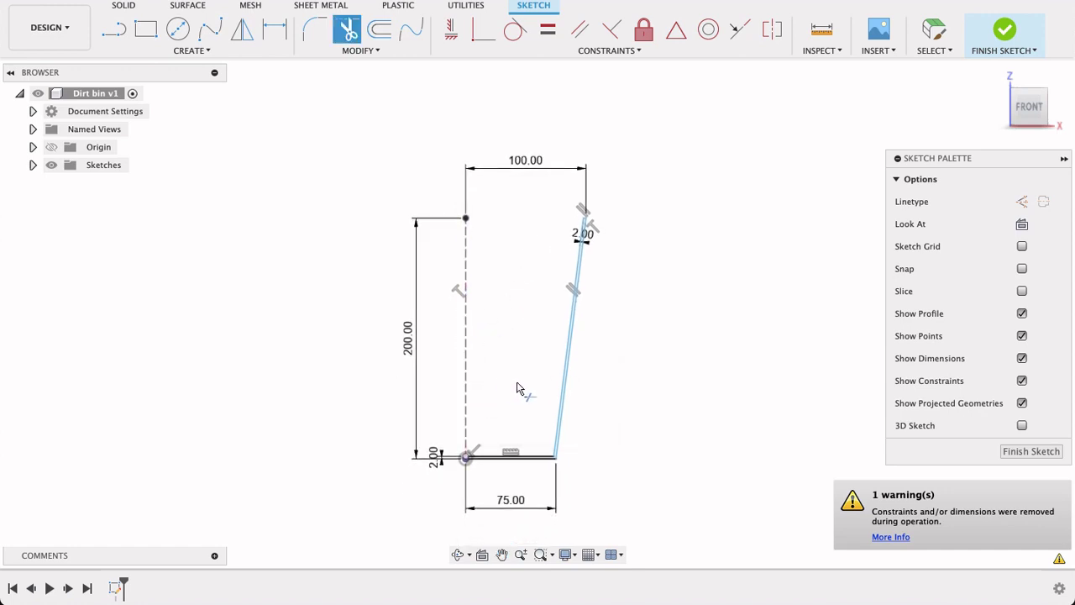
{"action": "scroll", "coordinate": [561, 267], "scroll_direction": "up", "scroll_amount": 8}
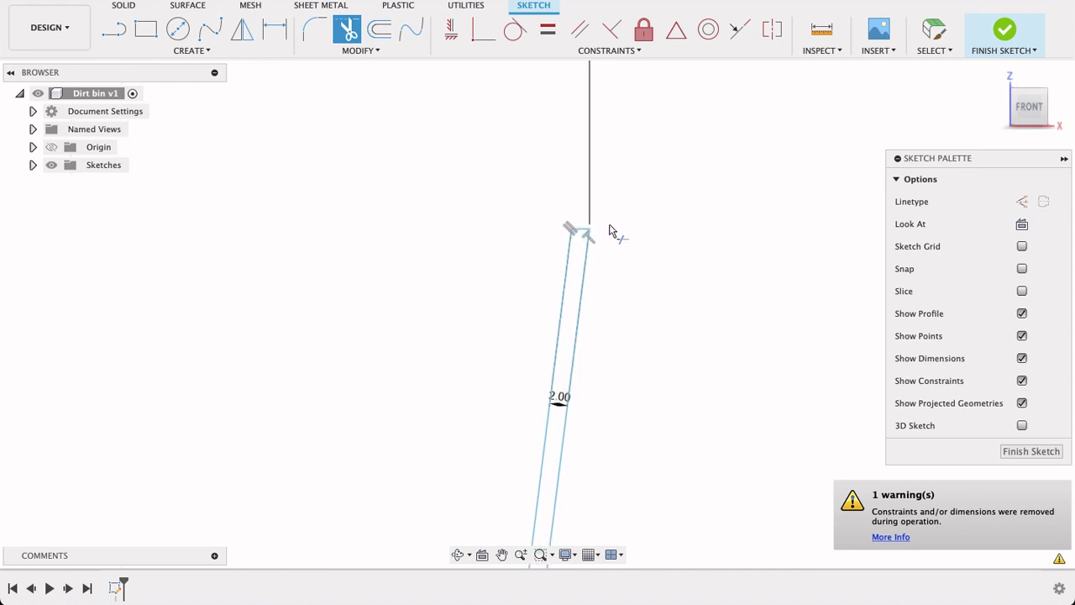
{"action": "scroll", "coordinate": [613, 239], "scroll_direction": "up", "scroll_amount": 2}
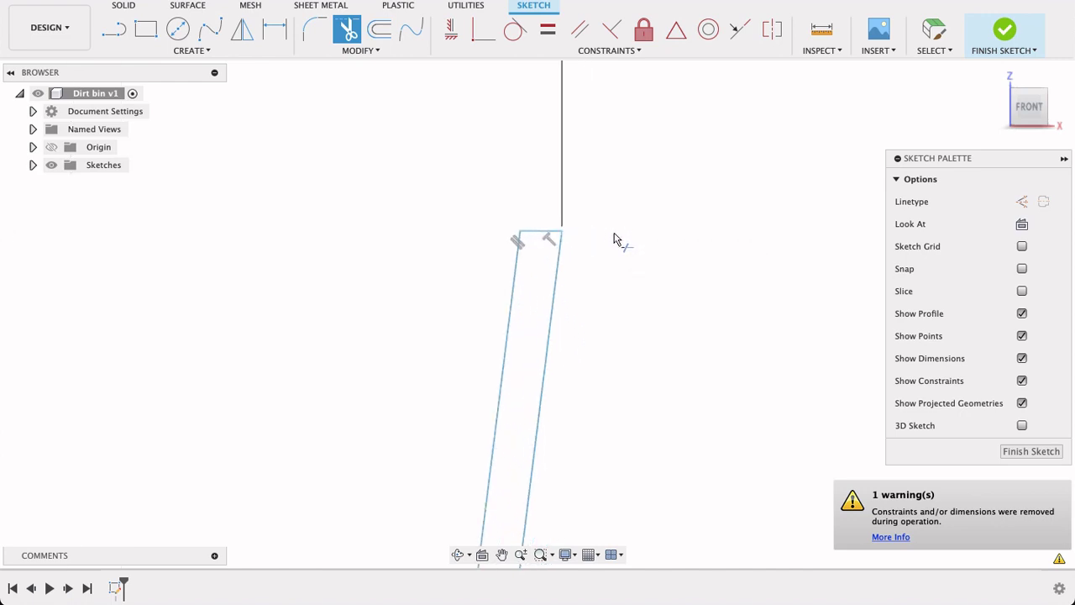
Step: Draw a Ø4 mm circle at the wall's top corner and finish the sketch
{"action": "left_click", "coordinate": [175, 32]}
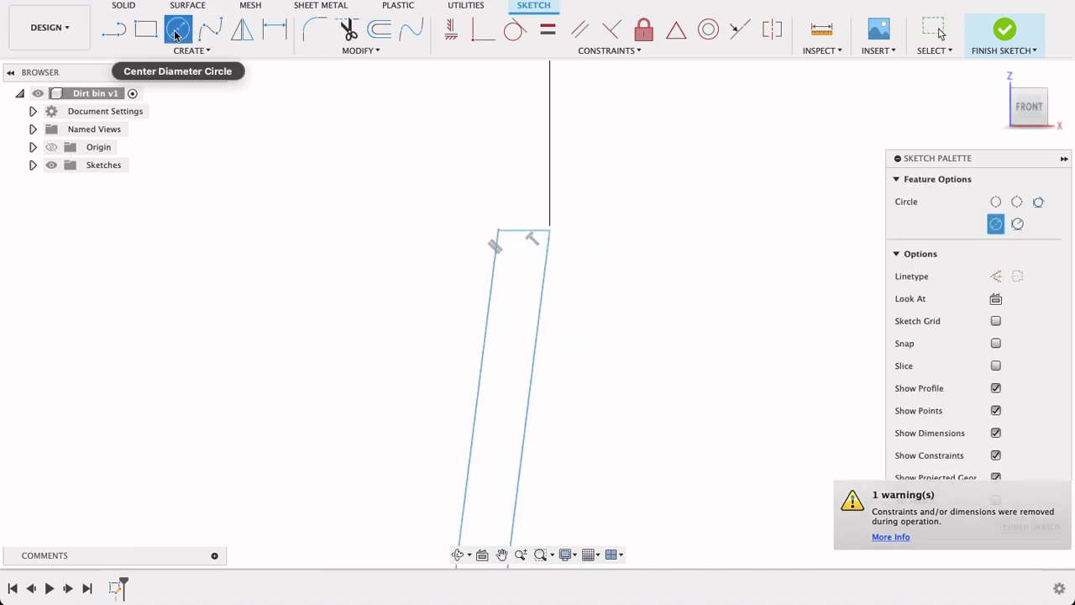
{"action": "left_click", "coordinate": [550, 230]}
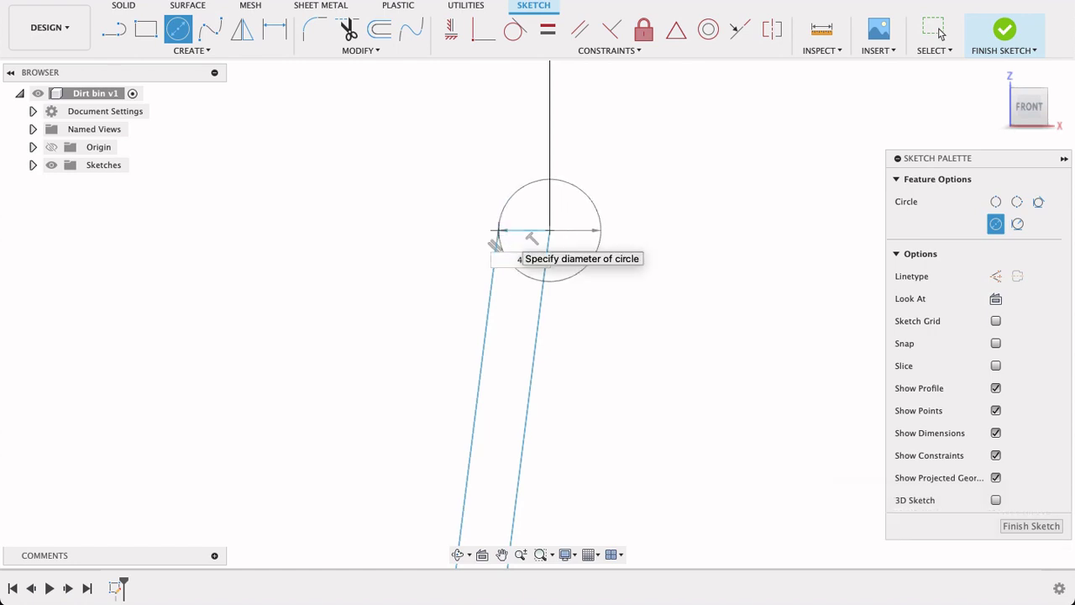
{"action": "left_click", "coordinate": [940, 32]}
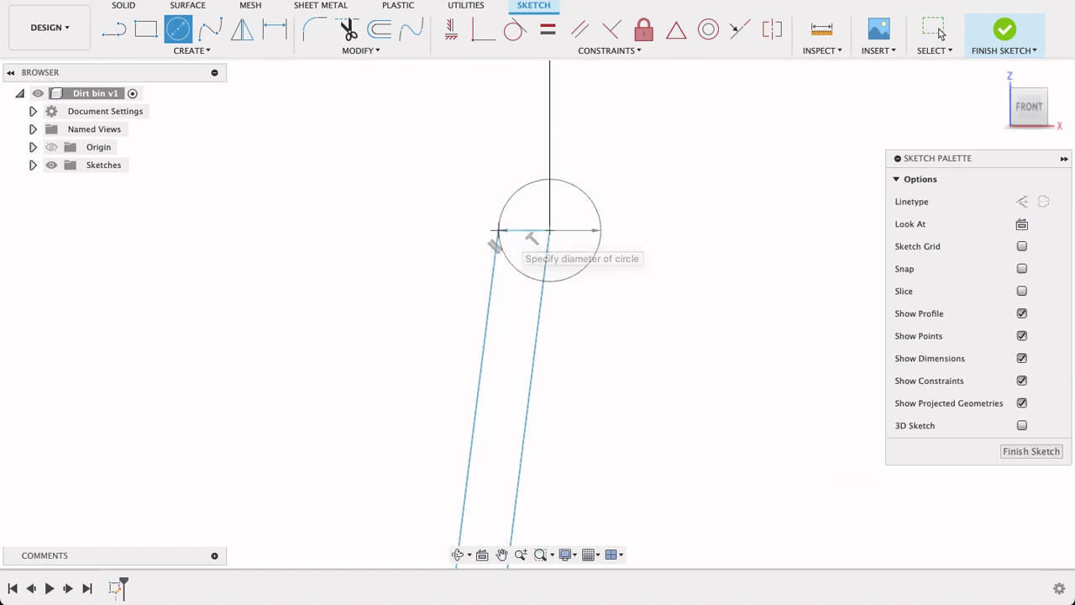
{"action": "left_click", "coordinate": [1012, 452]}
{"action": "scroll", "coordinate": [756, 405], "scroll_direction": "down", "scroll_amount": 10}
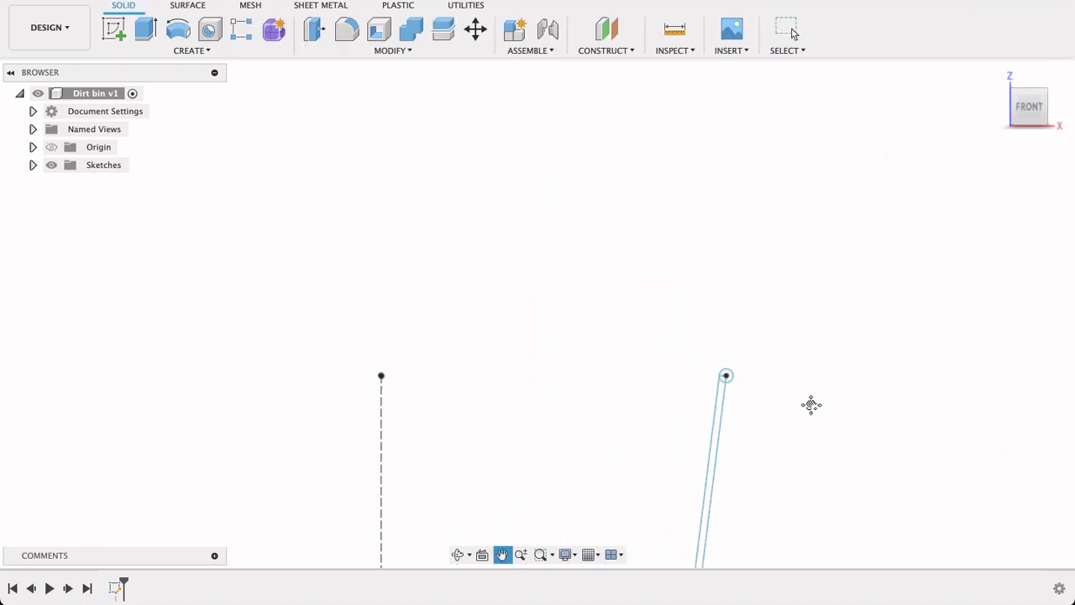
Step: Center the profile in view, then start and cancel a Revolve
{"action": "middle_click_drag", "start_coordinate": [811, 405], "coordinate": [787, 262]}
{"action": "scroll", "coordinate": [787, 261], "scroll_direction": "down", "scroll_amount": 10}
{"action": "middle_click_drag", "start_coordinate": [838, 420], "coordinate": [739, 417]}
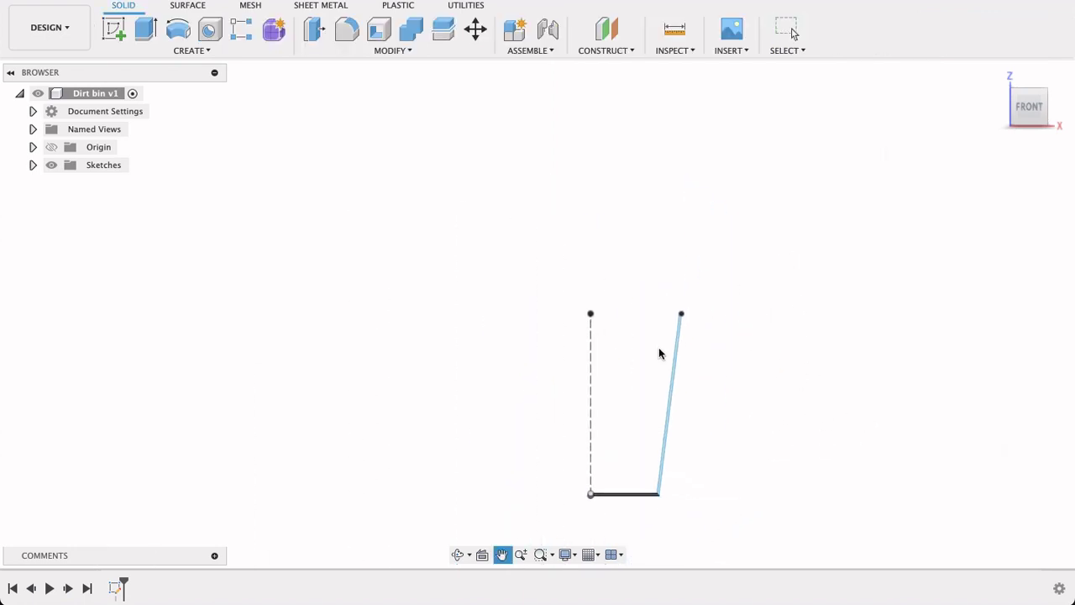
{"action": "left_click", "coordinate": [176, 29]}
{"action": "scroll", "coordinate": [638, 482], "scroll_direction": "up", "scroll_amount": 5}
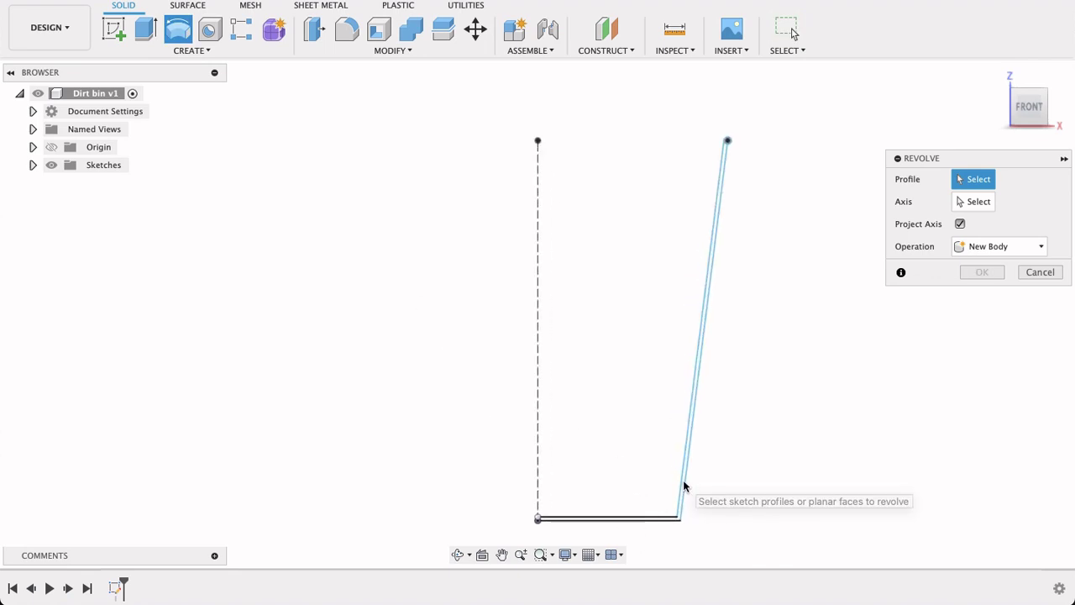
{"action": "scroll", "coordinate": [730, 130], "scroll_direction": "up", "scroll_amount": 6}
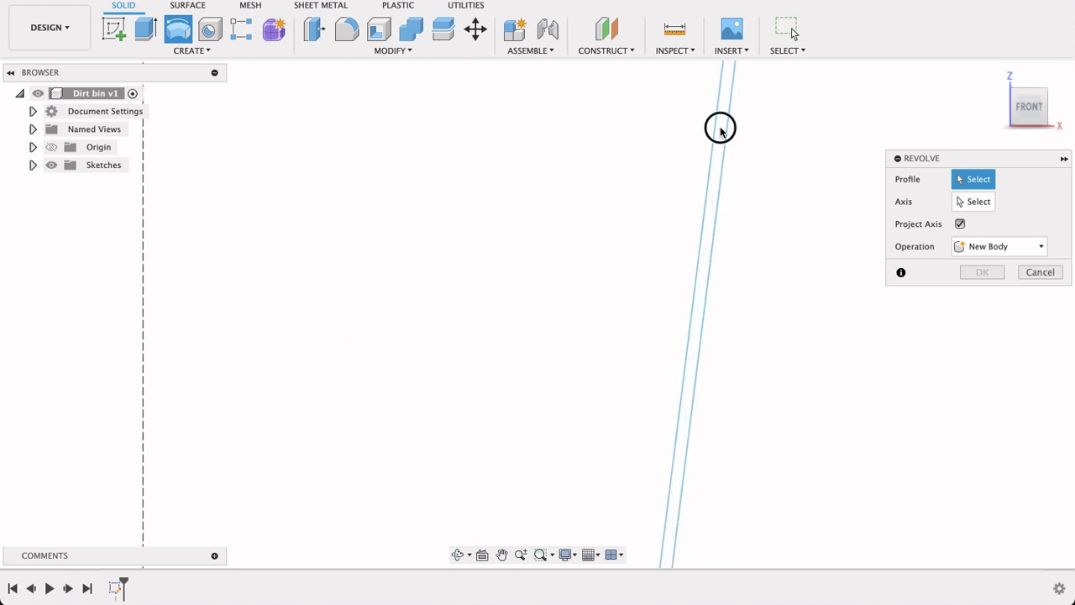
{"action": "scroll", "coordinate": [730, 372], "scroll_direction": "down", "scroll_amount": 6}
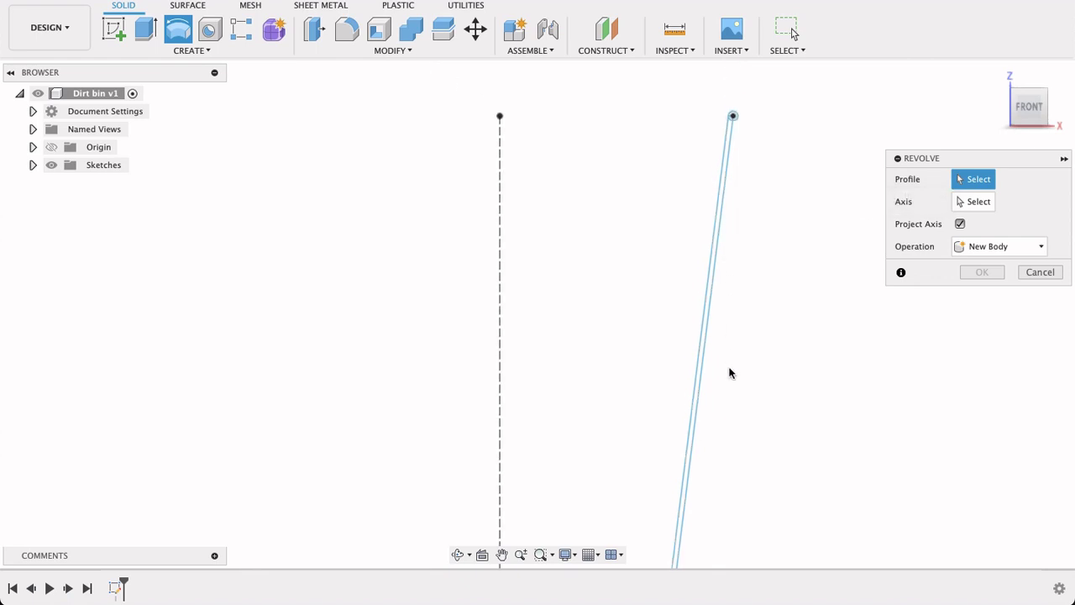
{"action": "left_click", "coordinate": [1043, 277]}
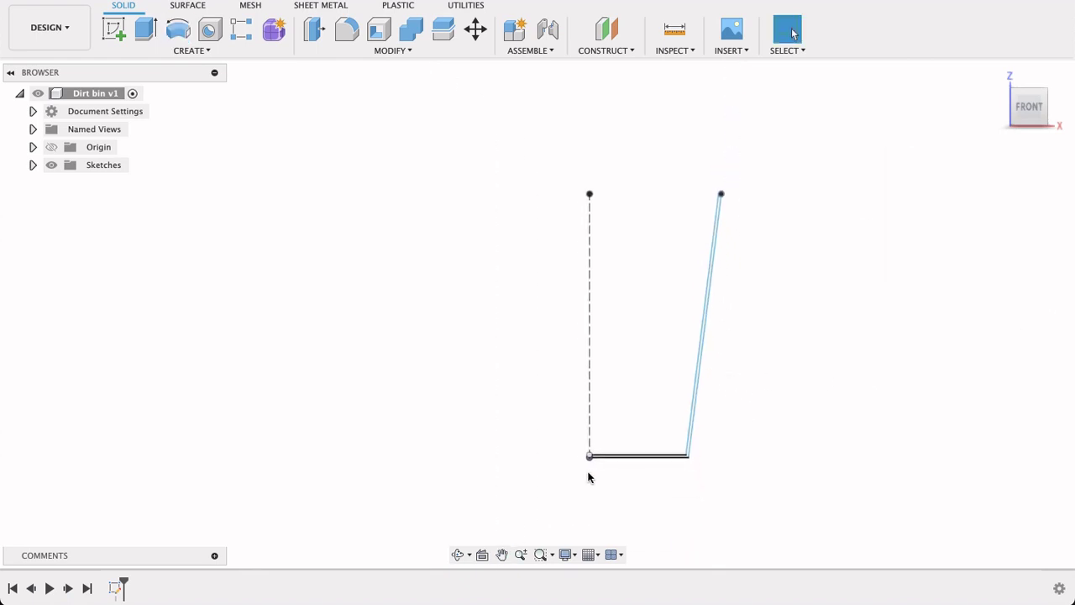
Step: Reopen the profile sketch, draw a vertical line closing the bottom corner, and finish it
{"action": "double_click", "coordinate": [115, 589]}
{"action": "scroll", "coordinate": [595, 470], "scroll_direction": "up", "scroll_amount": 8}
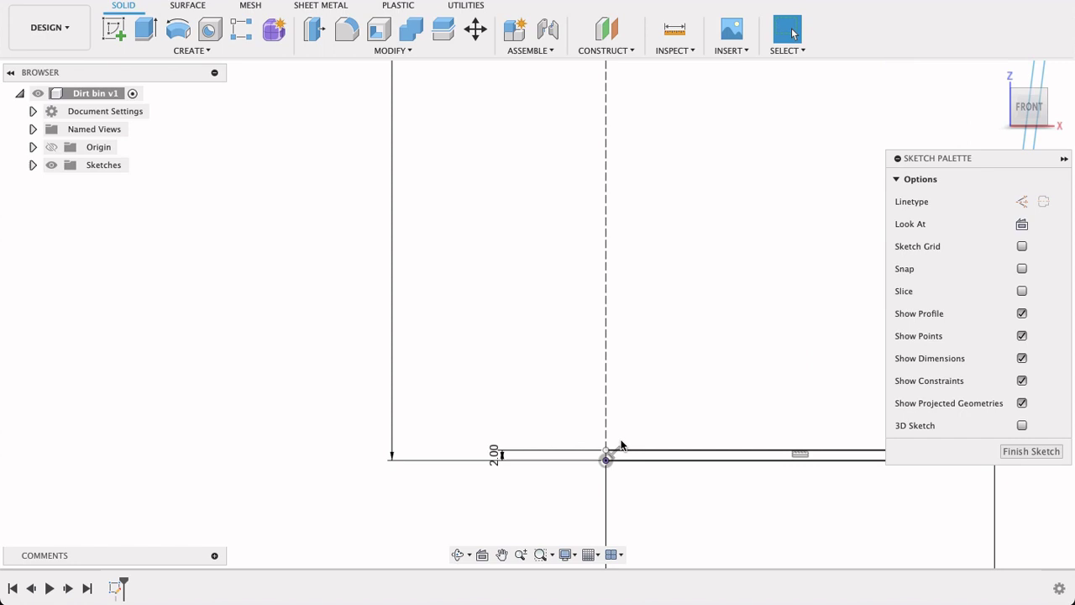
{"action": "scroll", "coordinate": [594, 471], "scroll_direction": "up", "scroll_amount": 5}
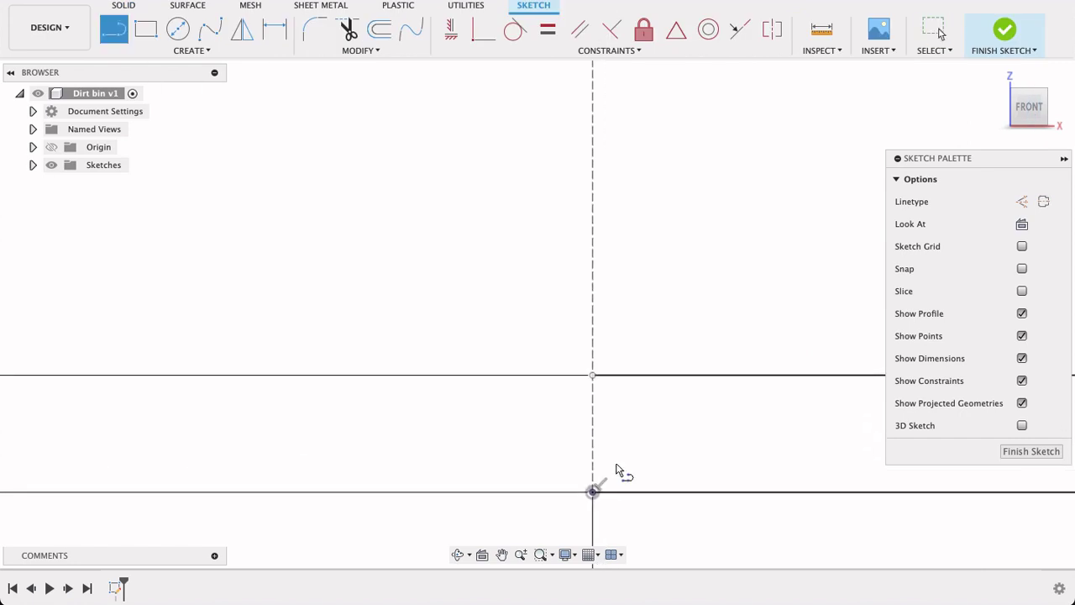
{"action": "key", "text": "l"}
{"action": "left_click", "coordinate": [592, 491]}
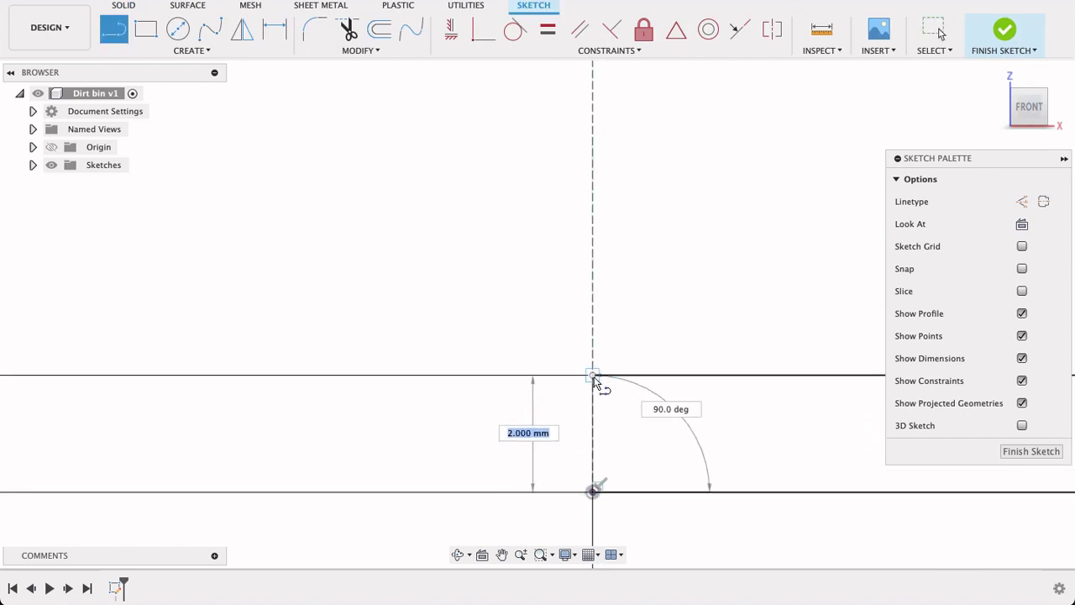
{"action": "left_click", "coordinate": [593, 374]}
{"action": "scroll", "coordinate": [614, 401], "scroll_direction": "down", "scroll_amount": 3}
{"action": "scroll", "coordinate": [701, 451], "scroll_direction": "down", "scroll_amount": 4}
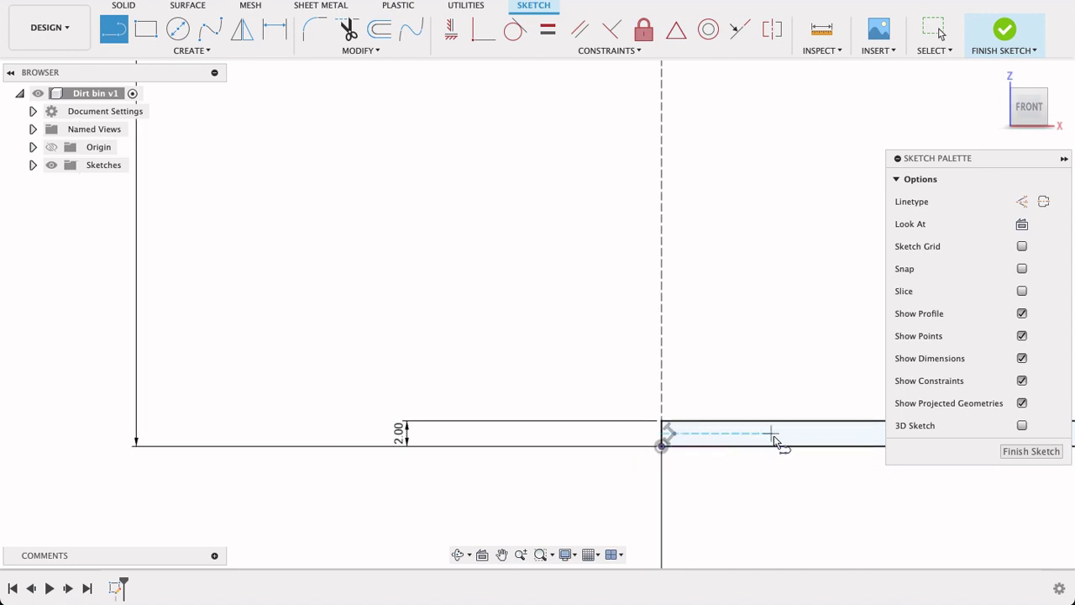
{"action": "scroll", "coordinate": [783, 458], "scroll_direction": "down", "scroll_amount": 1}
{"action": "middle_click_drag", "start_coordinate": [783, 458], "coordinate": [547, 451]}
{"action": "scroll", "coordinate": [547, 450], "scroll_direction": "down", "scroll_amount": 4}
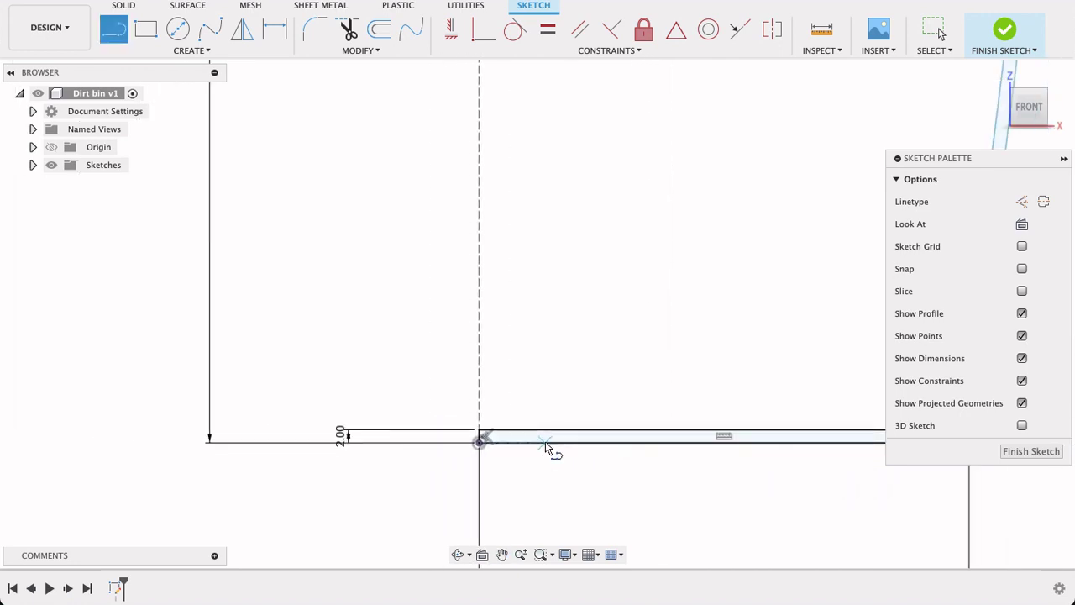
{"action": "middle_click_drag", "start_coordinate": [544, 404], "coordinate": [451, 464]}
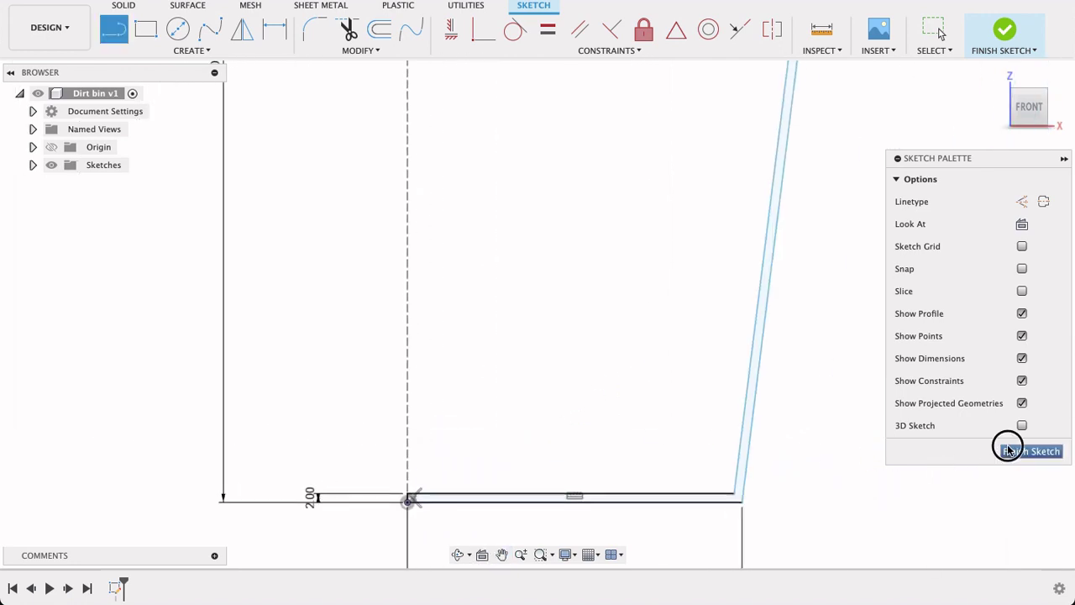
{"action": "left_click", "coordinate": [1008, 451]}
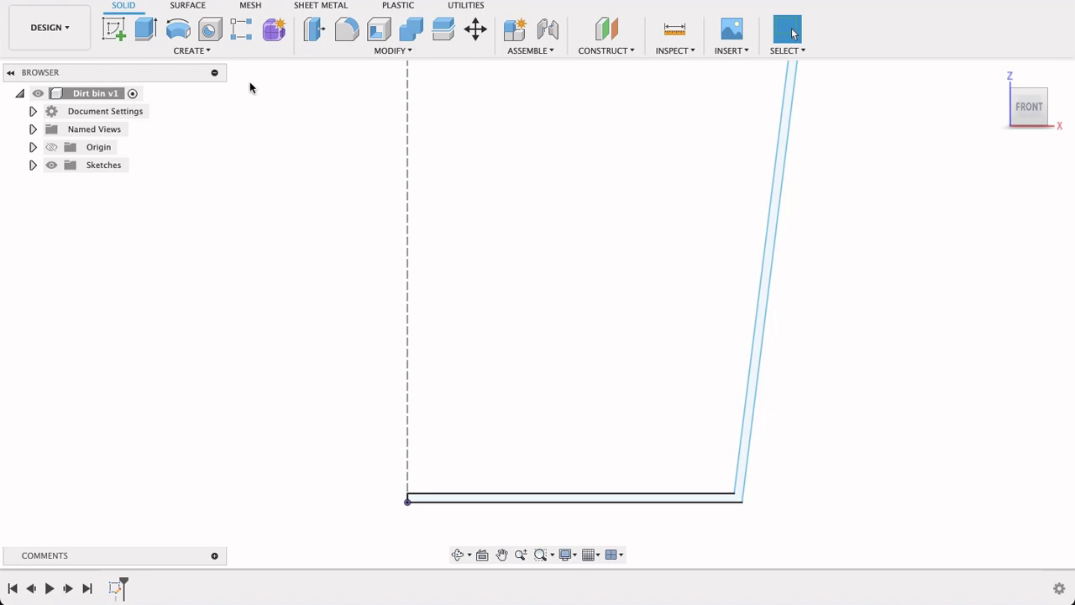
{"action": "left_click", "coordinate": [178, 30]}
{"action": "left_click", "coordinate": [770, 248]}
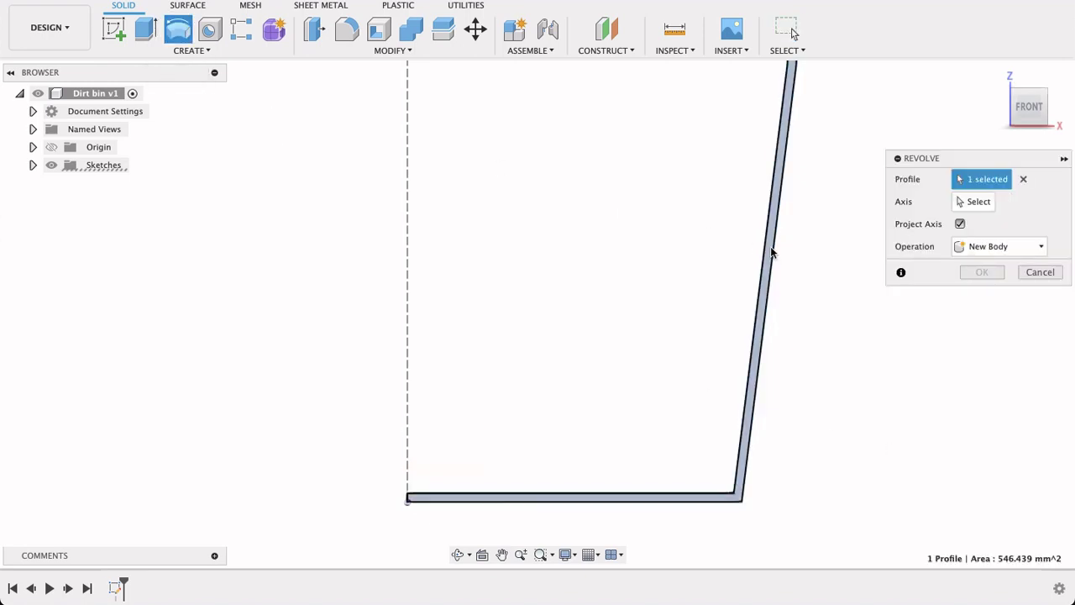
{"action": "middle_click_drag", "start_coordinate": [681, 189], "coordinate": [590, 392]}
{"action": "scroll", "coordinate": [639, 159], "scroll_direction": "down", "scroll_amount": 3}
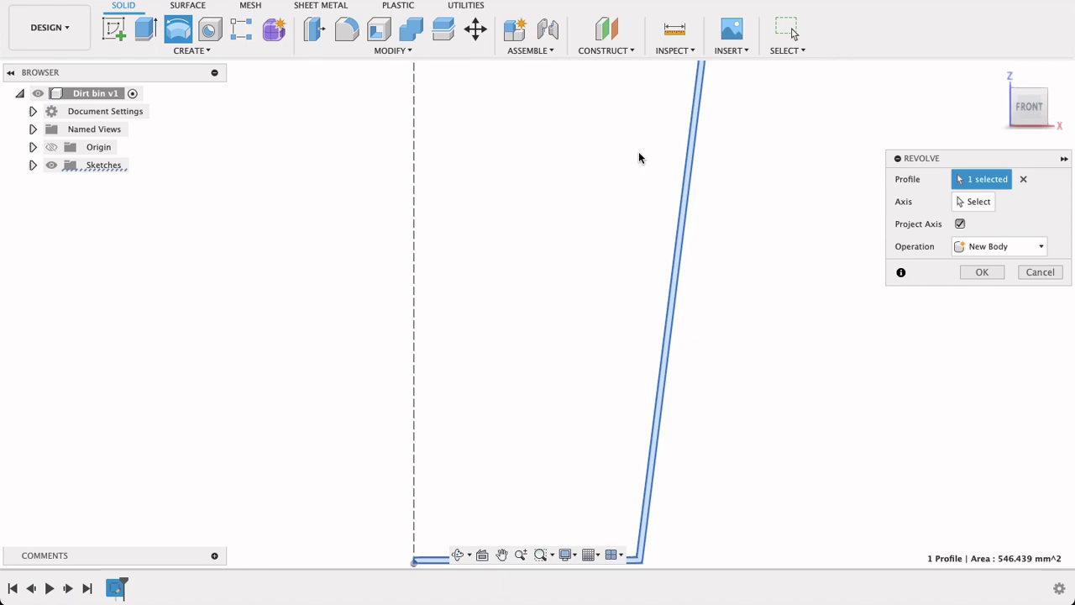
{"action": "scroll", "coordinate": [569, 395], "scroll_direction": "down", "scroll_amount": 3}
{"action": "scroll", "coordinate": [614, 272], "scroll_direction": "up", "scroll_amount": 5}
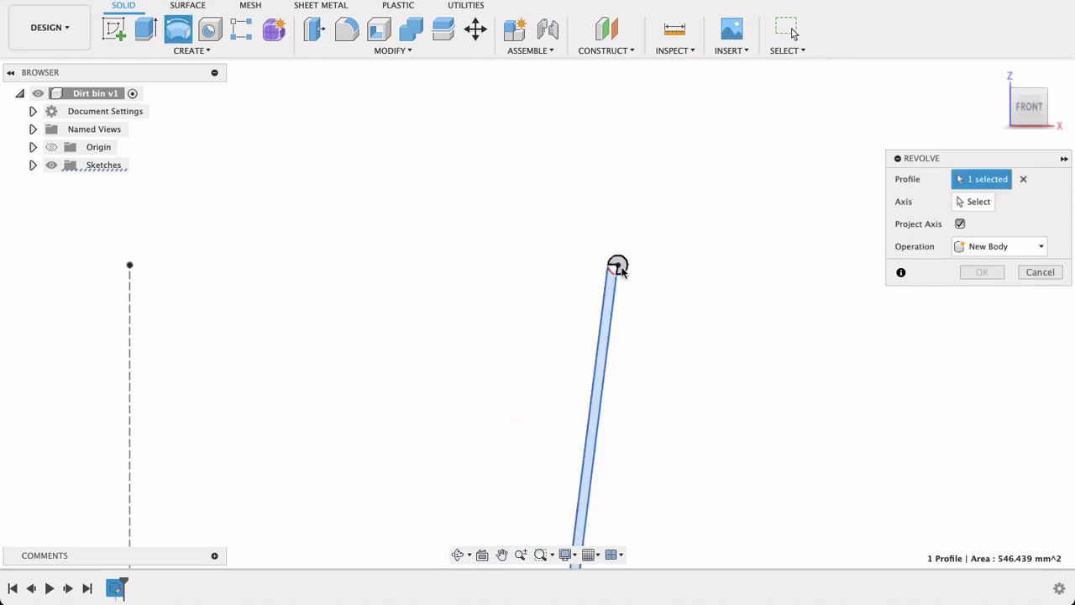
{"action": "left_click", "coordinate": [620, 269]}
{"action": "scroll", "coordinate": [639, 285], "scroll_direction": "down", "scroll_amount": 5}
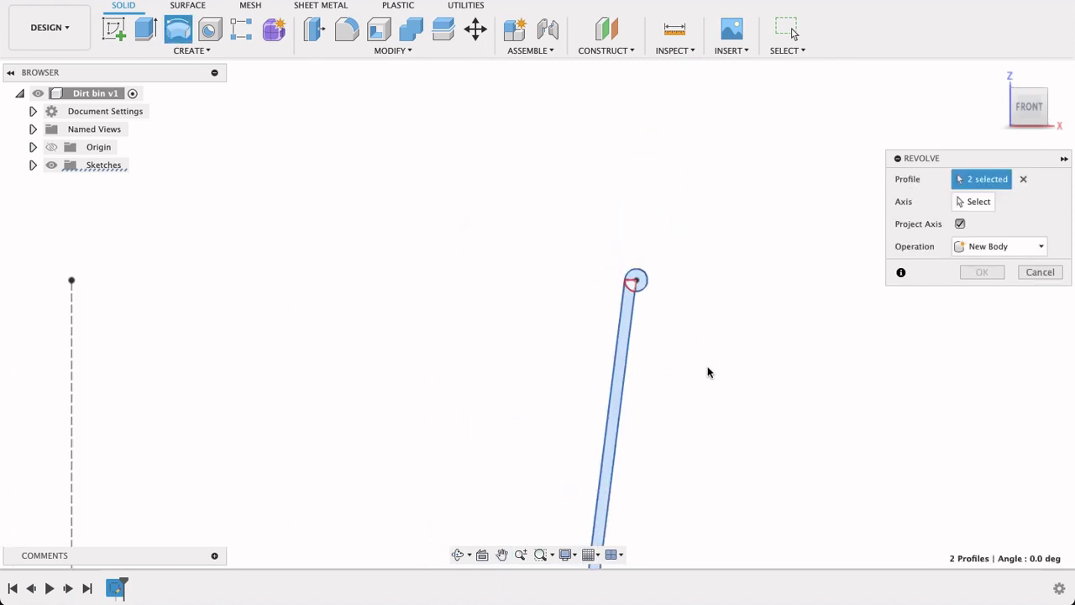
{"action": "left_click", "coordinate": [971, 202]}
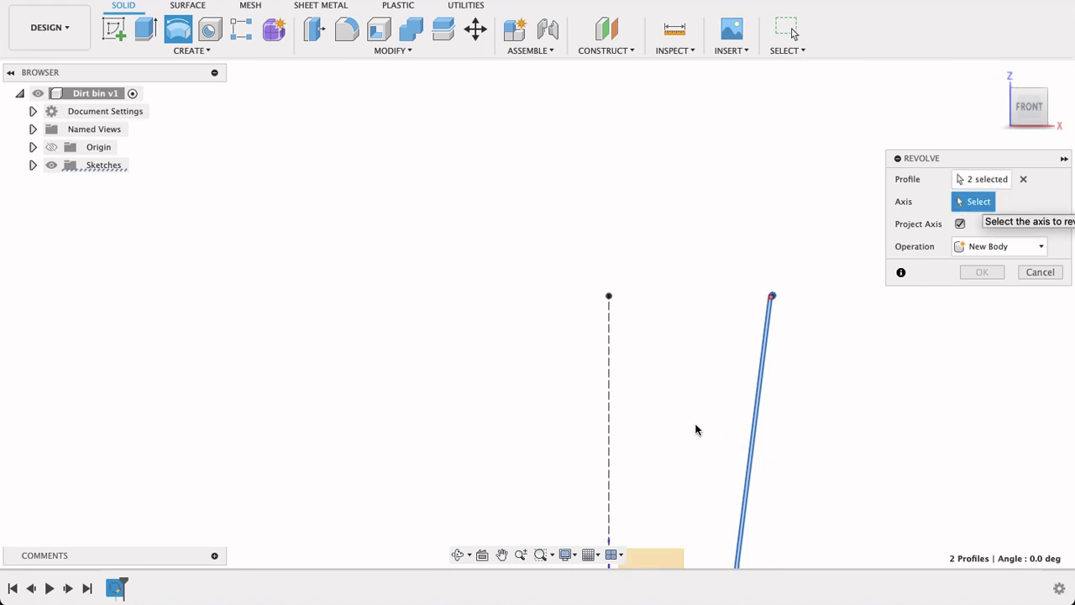
{"action": "left_click", "coordinate": [610, 442]}
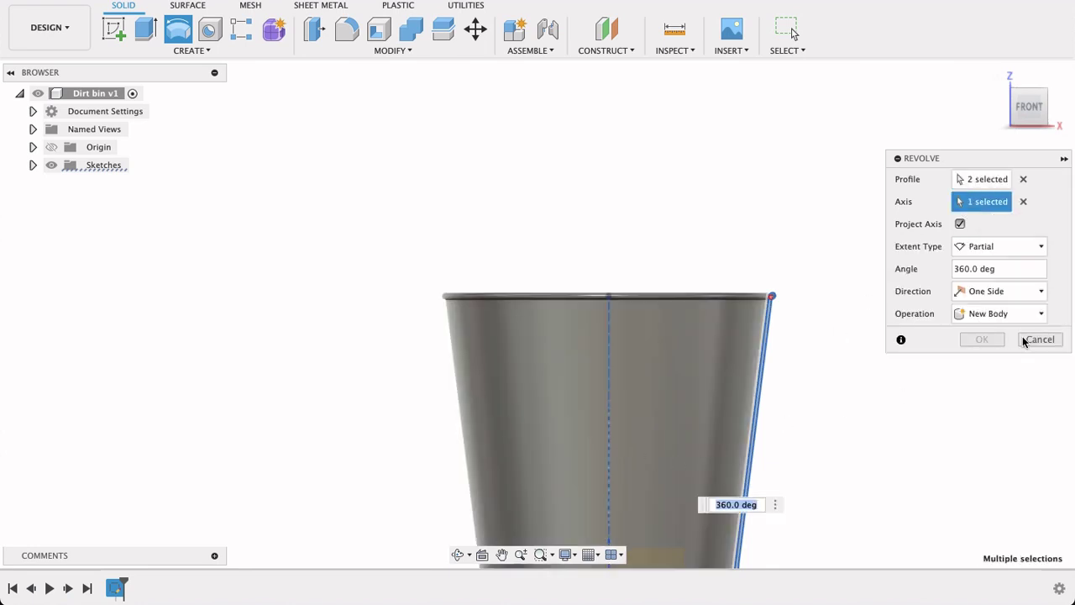
{"action": "left_click", "coordinate": [981, 339]}
{"action": "scroll", "coordinate": [882, 386], "scroll_direction": "down", "scroll_amount": 2}
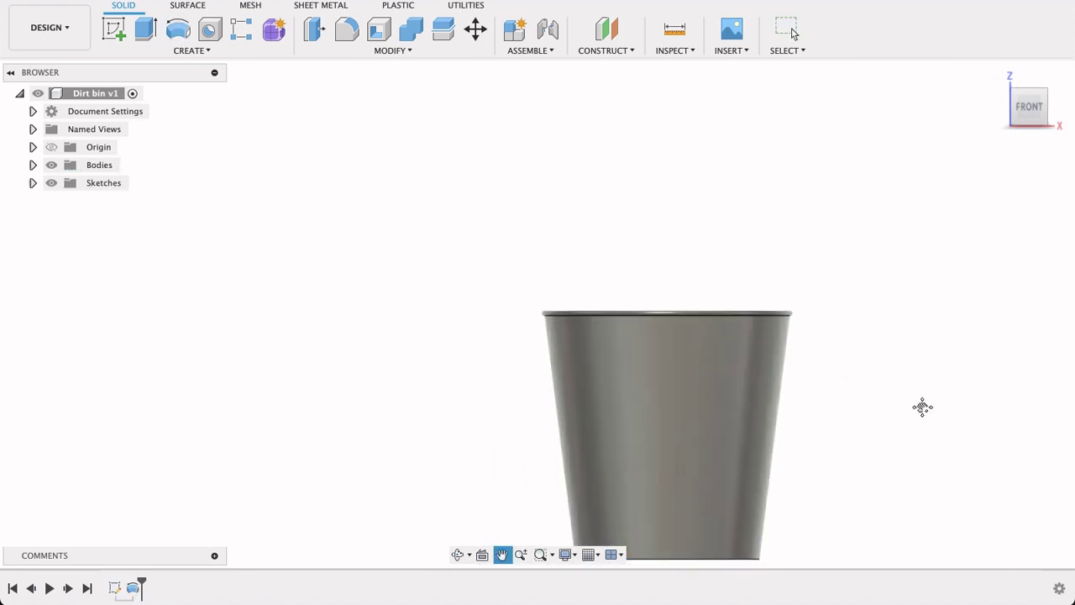
{"action": "middle_click_drag", "start_coordinate": [922, 406], "coordinate": [1016, 167]}
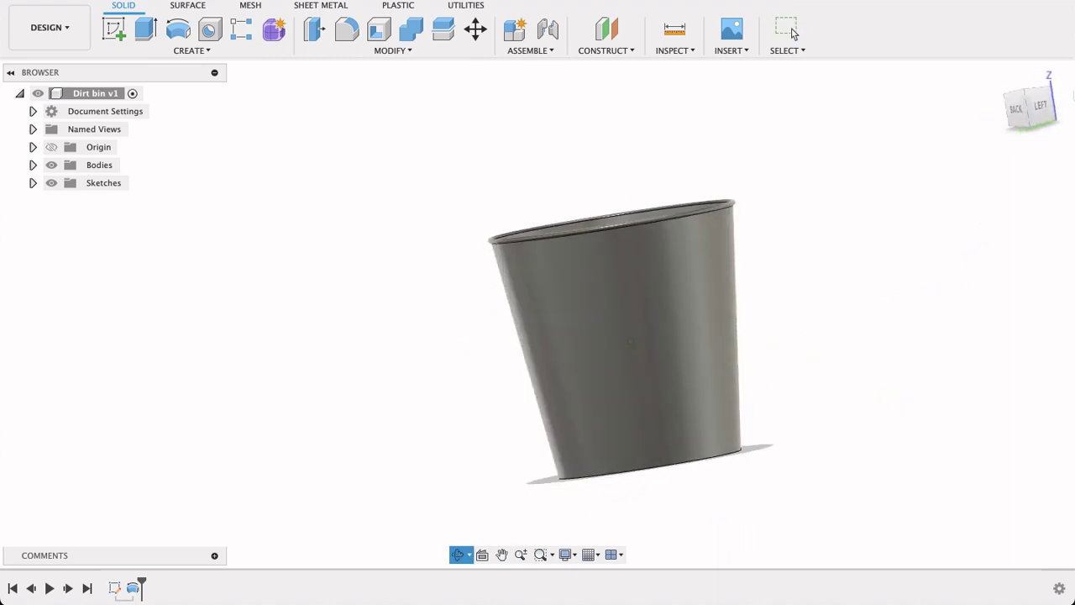
Step: Create an offset construction plane 110 mm from the YZ side plane
{"action": "left_click", "coordinate": [1046, 110]}
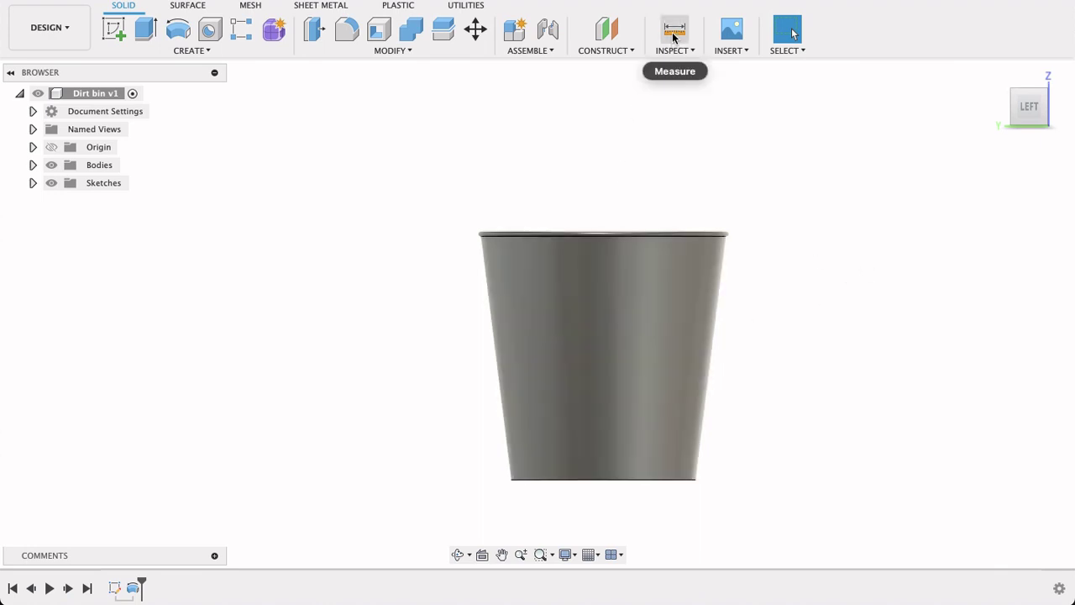
{"action": "left_click", "coordinate": [619, 45]}
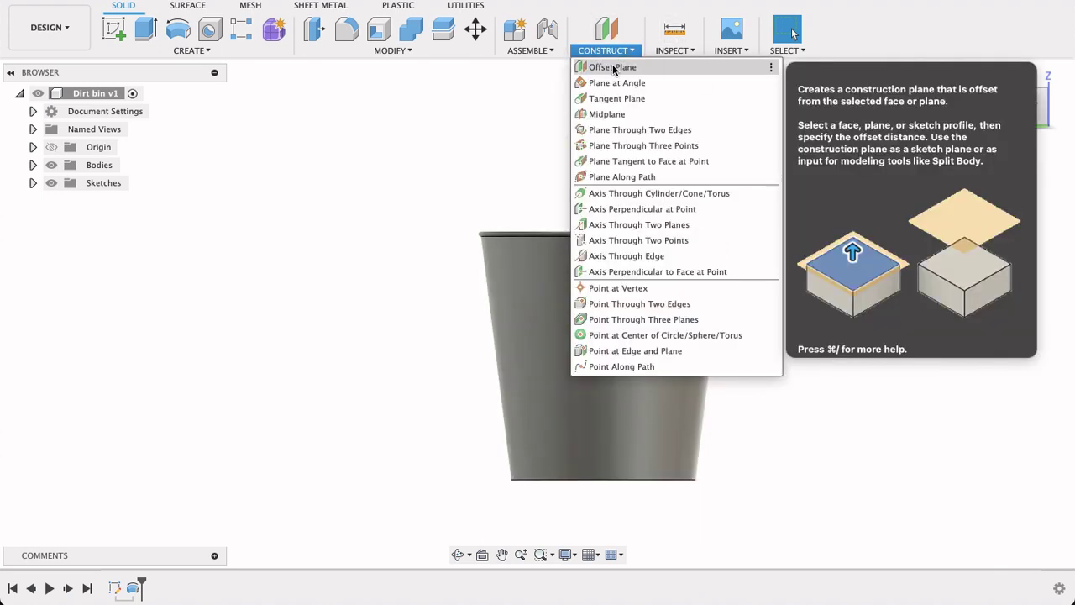
{"action": "left_click", "coordinate": [614, 69]}
{"action": "left_click", "coordinate": [553, 450]}
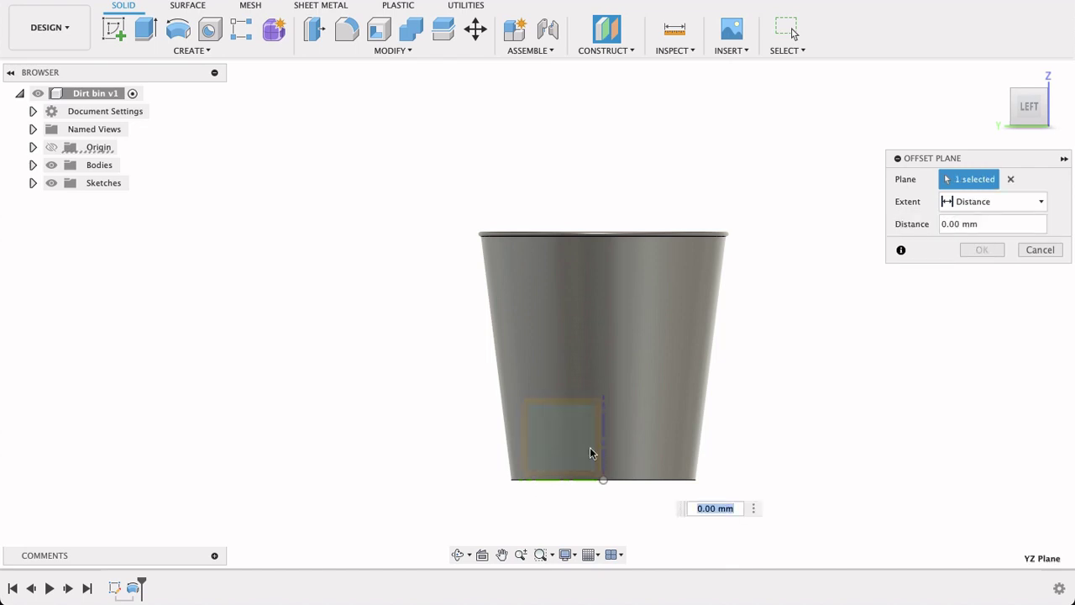
{"action": "middle_click_drag", "start_coordinate": [878, 421], "coordinate": [970, 429], "text": "shift"}
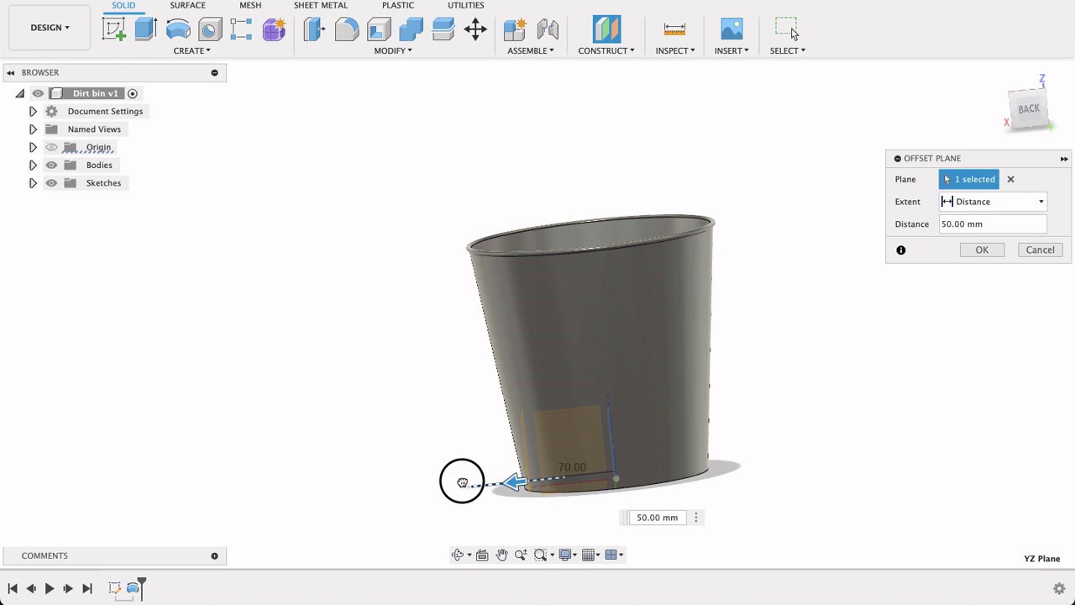
{"action": "left_click_drag", "start_coordinate": [462, 482], "coordinate": [438, 489]}
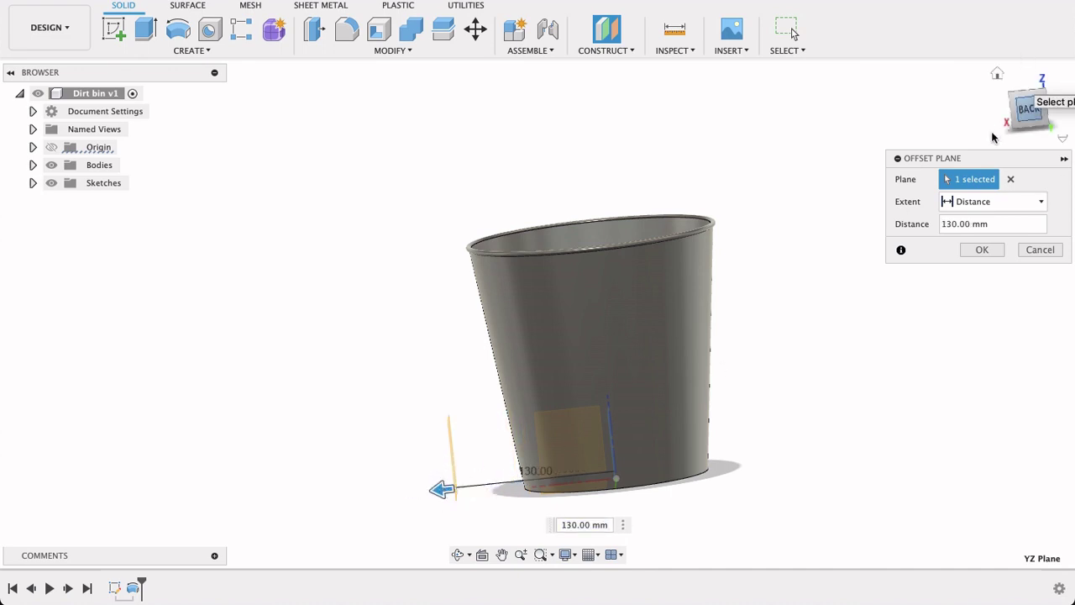
{"action": "left_click", "coordinate": [1028, 109]}
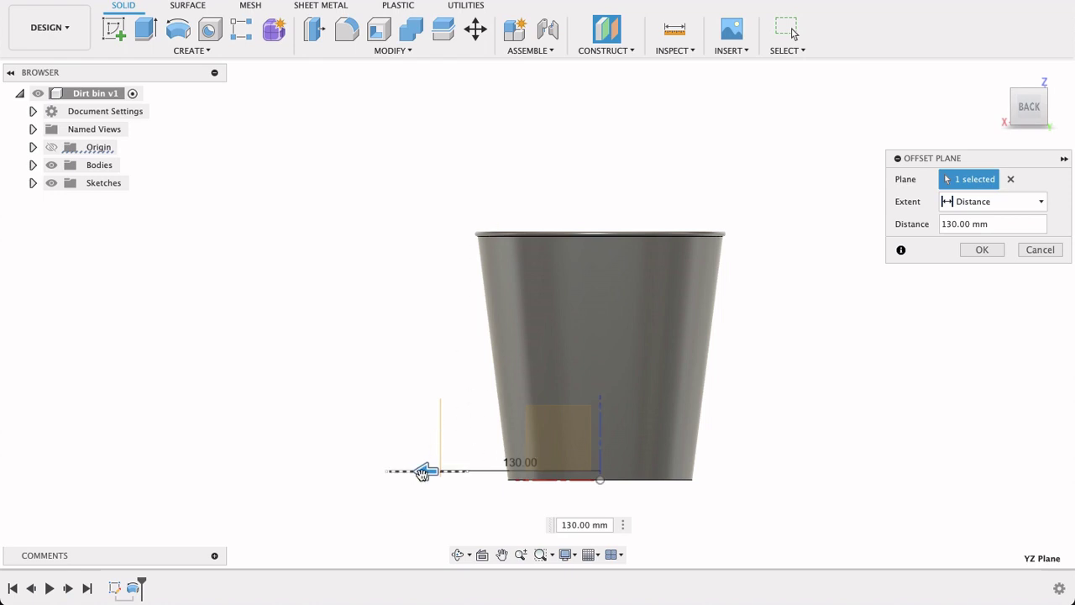
{"action": "left_click_drag", "start_coordinate": [422, 472], "coordinate": [450, 470]}
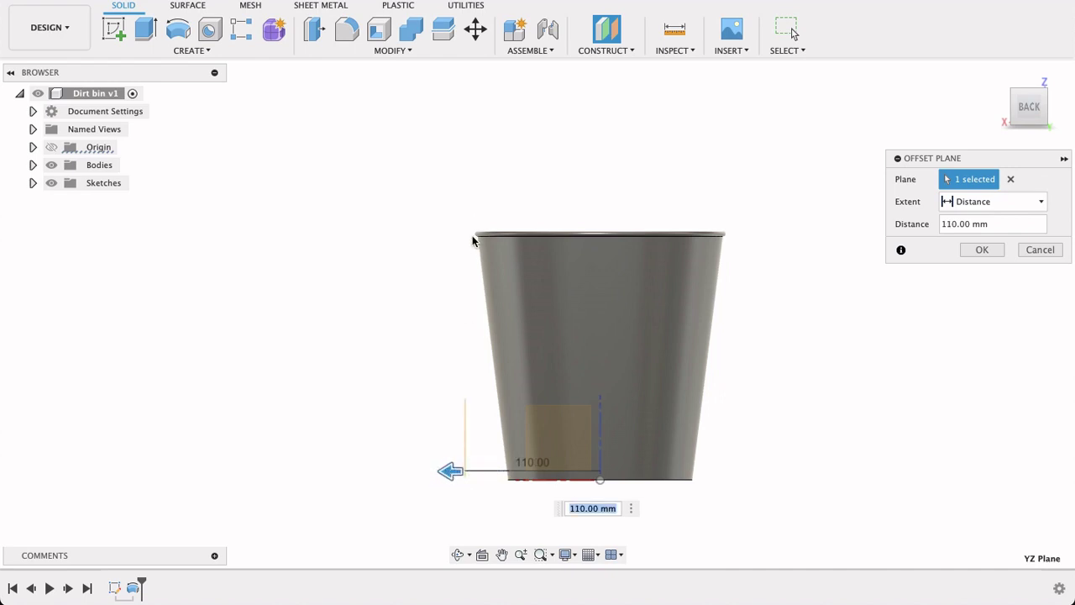
{"action": "left_click", "coordinate": [977, 249]}
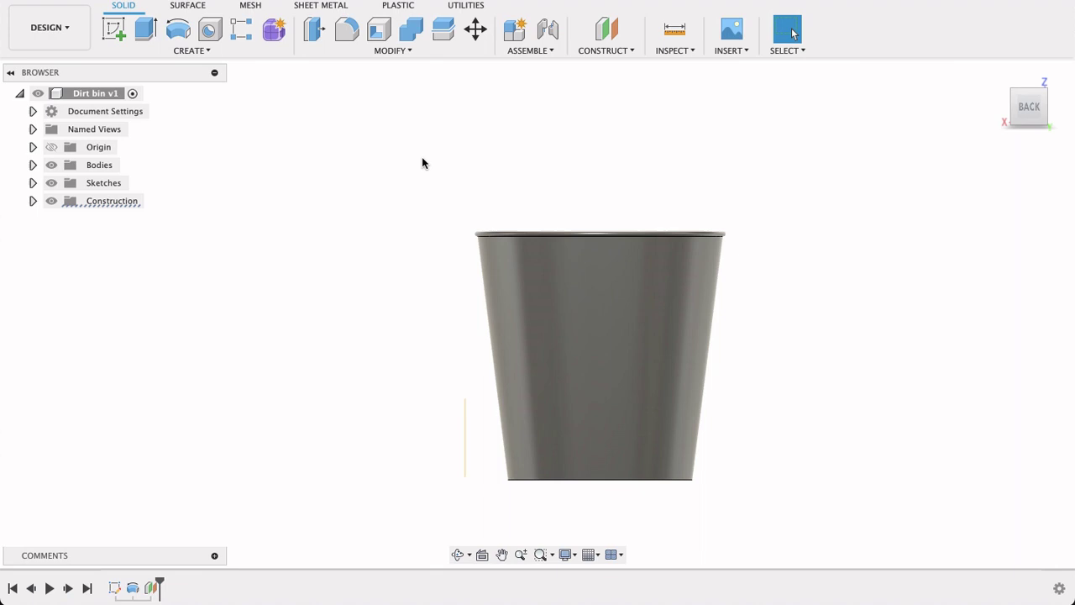
Step: Start a sketch on the offset plane and project the bin's bottom edge into it
{"action": "middle_click_drag", "start_coordinate": [395, 210], "coordinate": [425, 223], "text": "shift"}
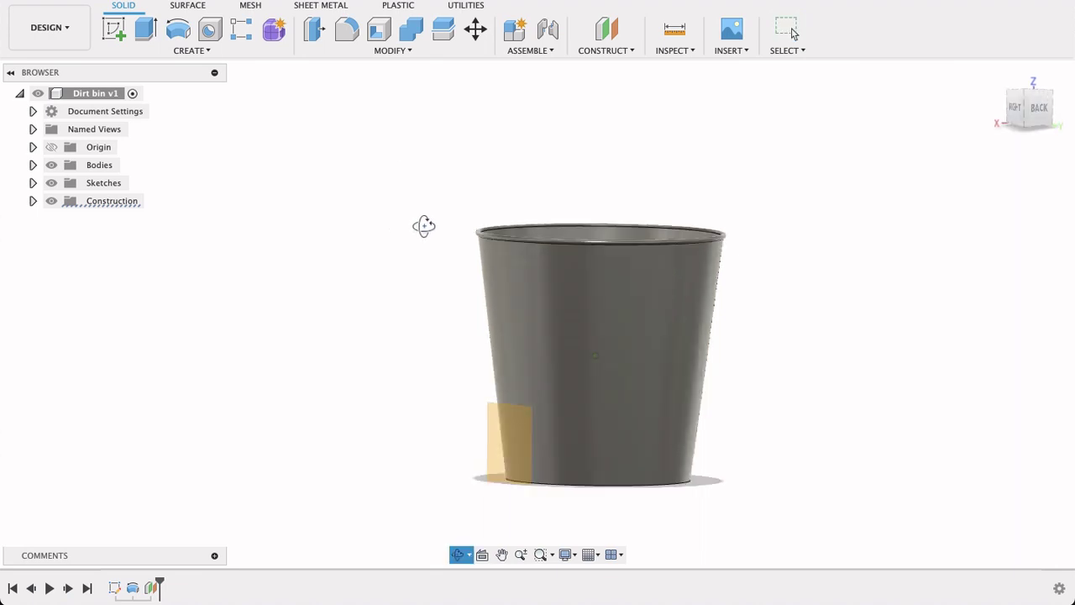
{"action": "left_click", "coordinate": [114, 30]}
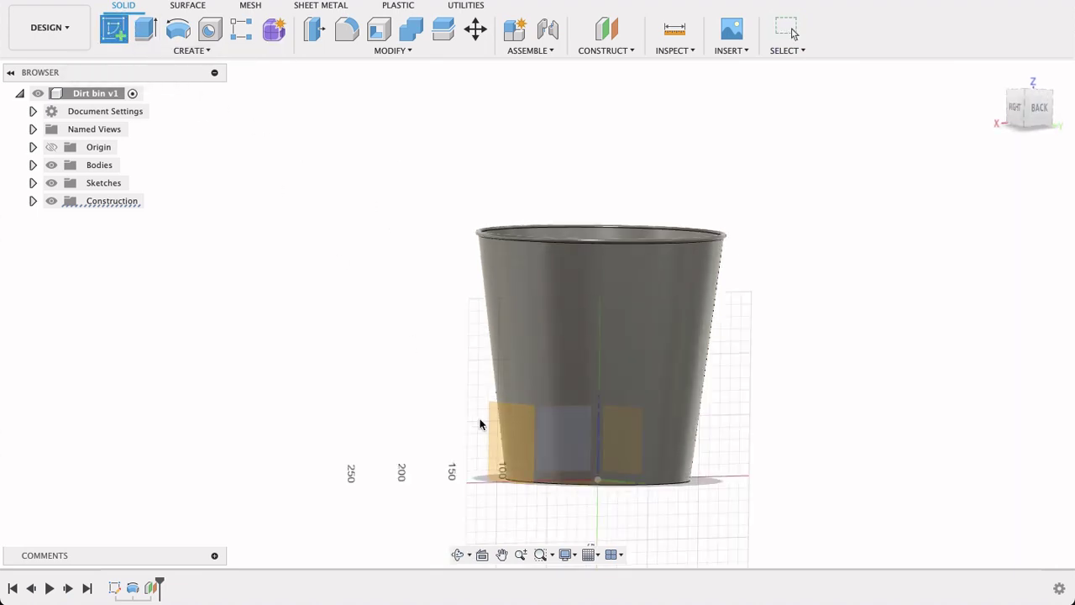
{"action": "left_click", "coordinate": [515, 451]}
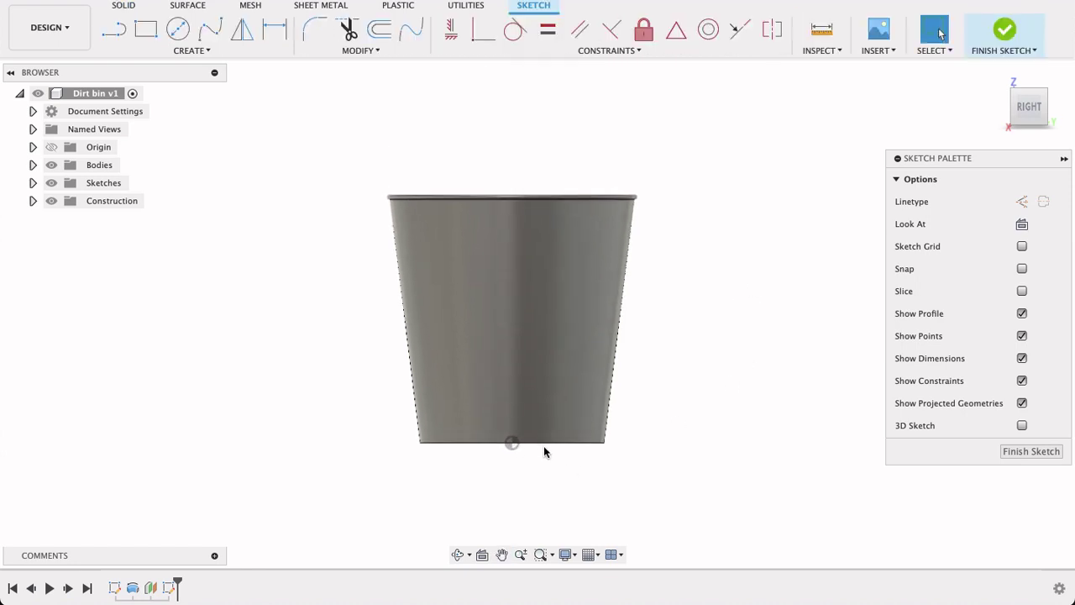
{"action": "key", "text": "p"}
{"action": "left_click", "coordinate": [537, 443]}
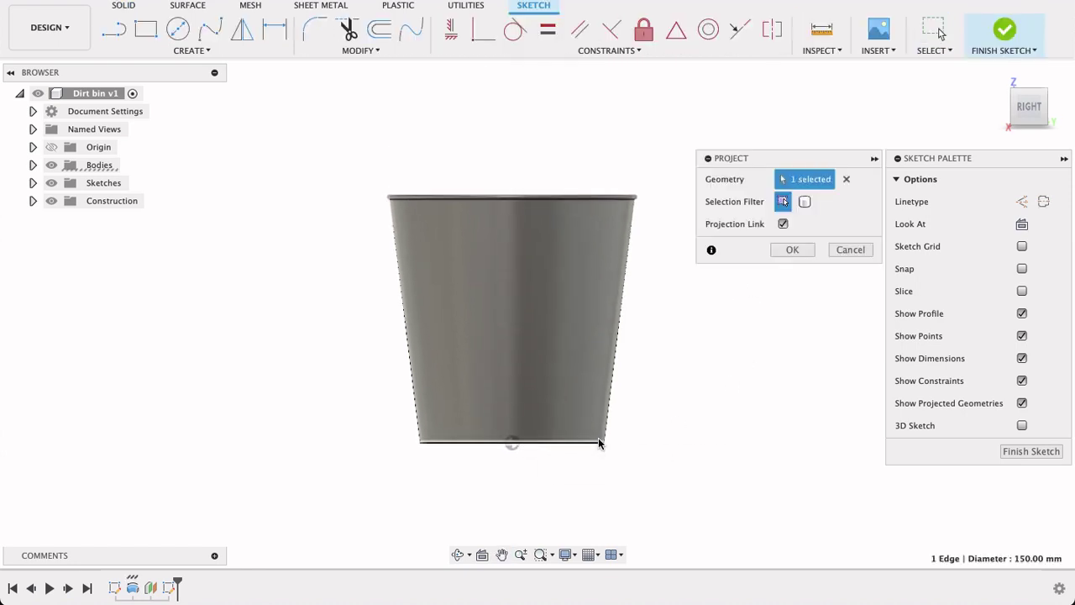
Step: Draw a vertical construction line from the bottom edge's midpoint up past the rim
{"action": "key", "text": "l"}
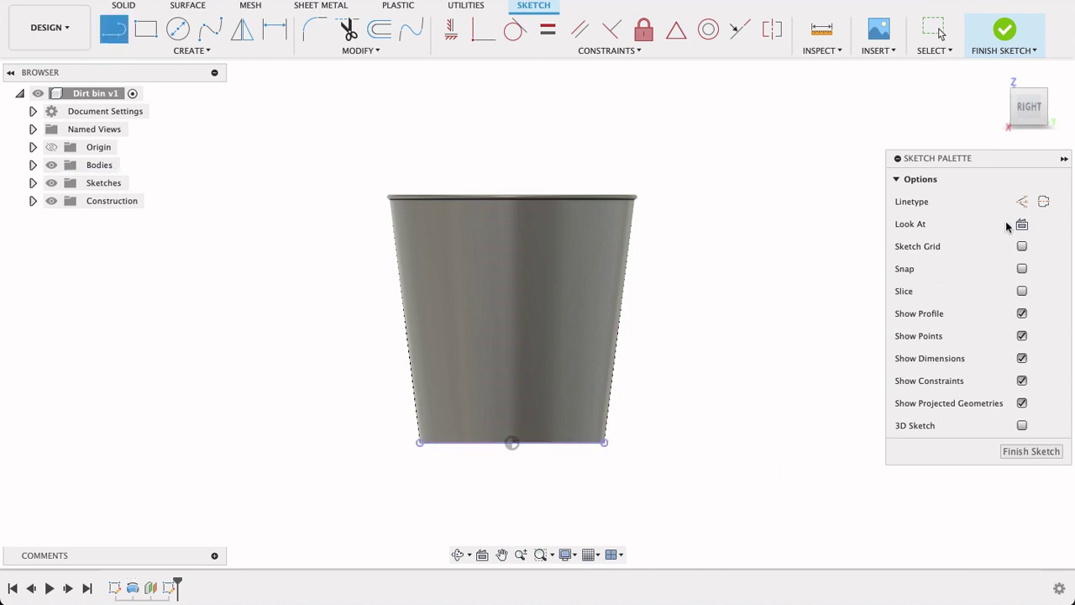
{"action": "left_click", "coordinate": [1021, 202]}
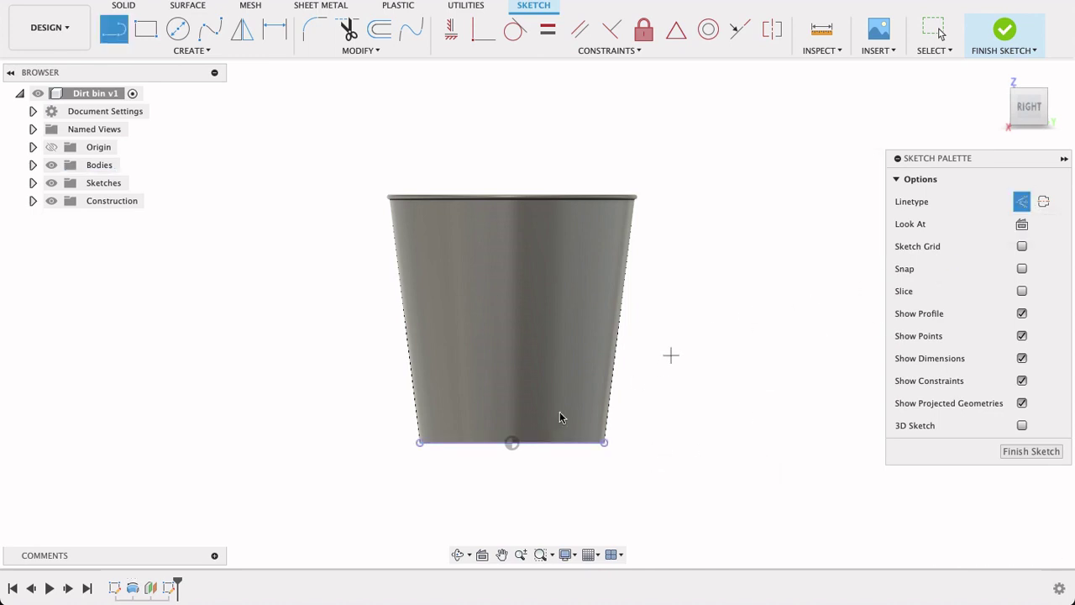
{"action": "left_click", "coordinate": [513, 443]}
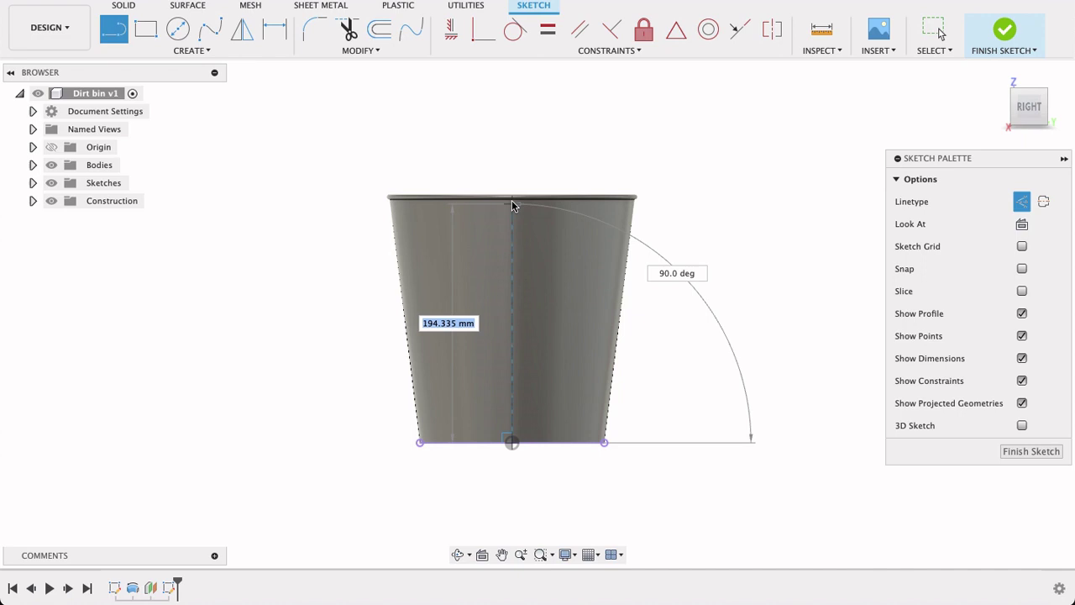
{"action": "left_click", "coordinate": [512, 163]}
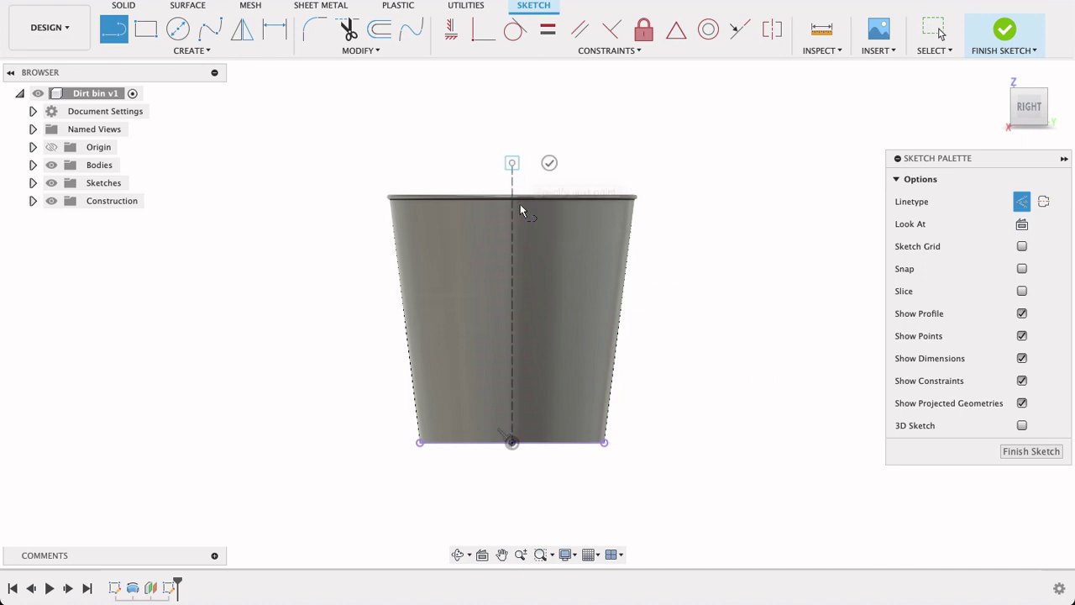
{"action": "key", "text": "Escape"}
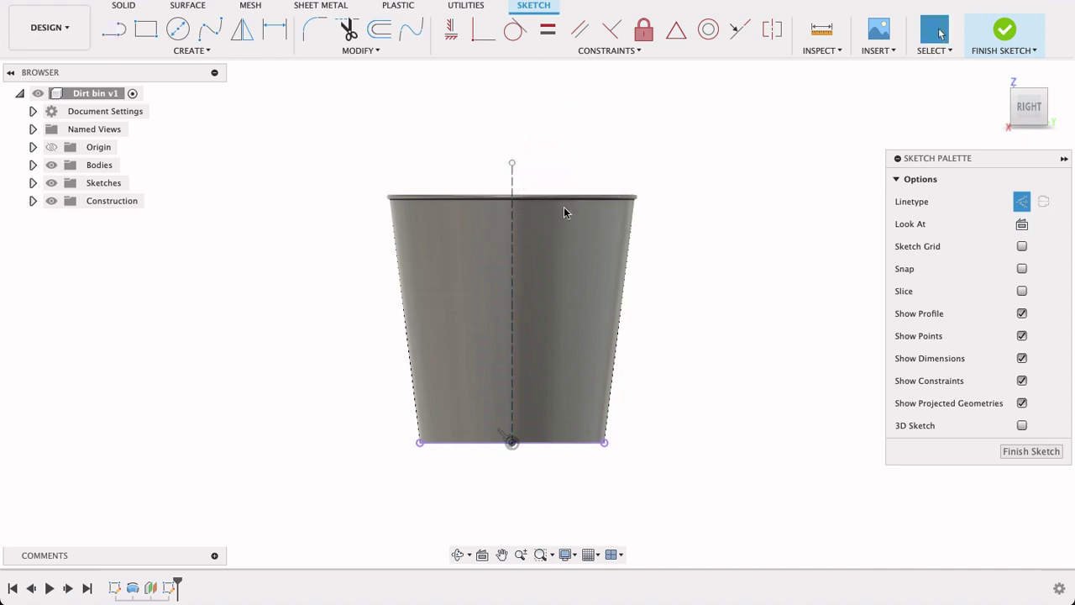
{"action": "key", "text": "d"}
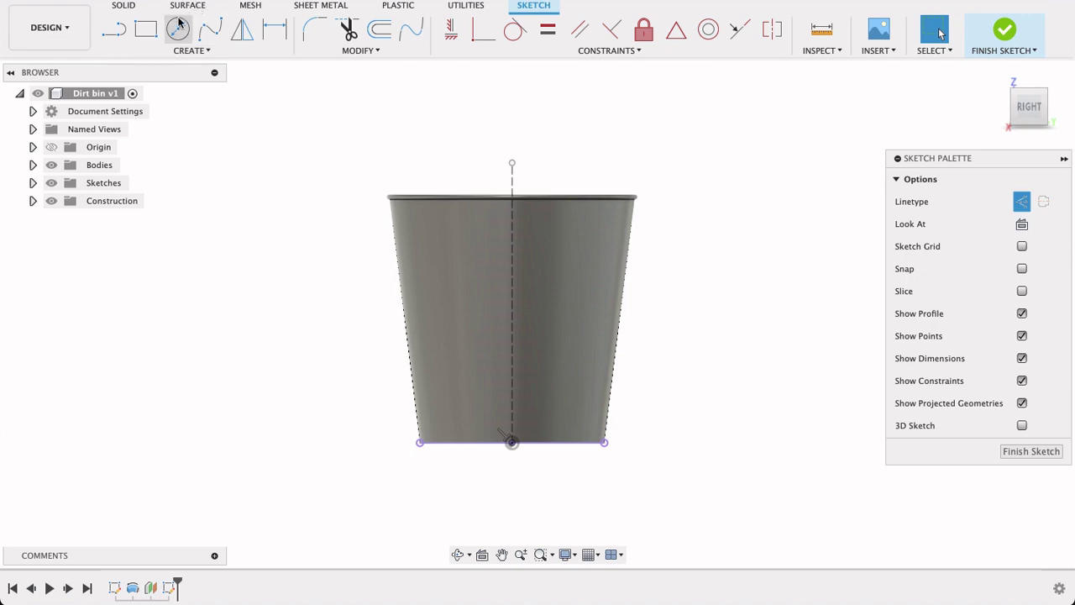
Step: Draw a 12 × 12 mm center rectangle on the centreline
{"action": "left_click", "coordinate": [149, 33]}
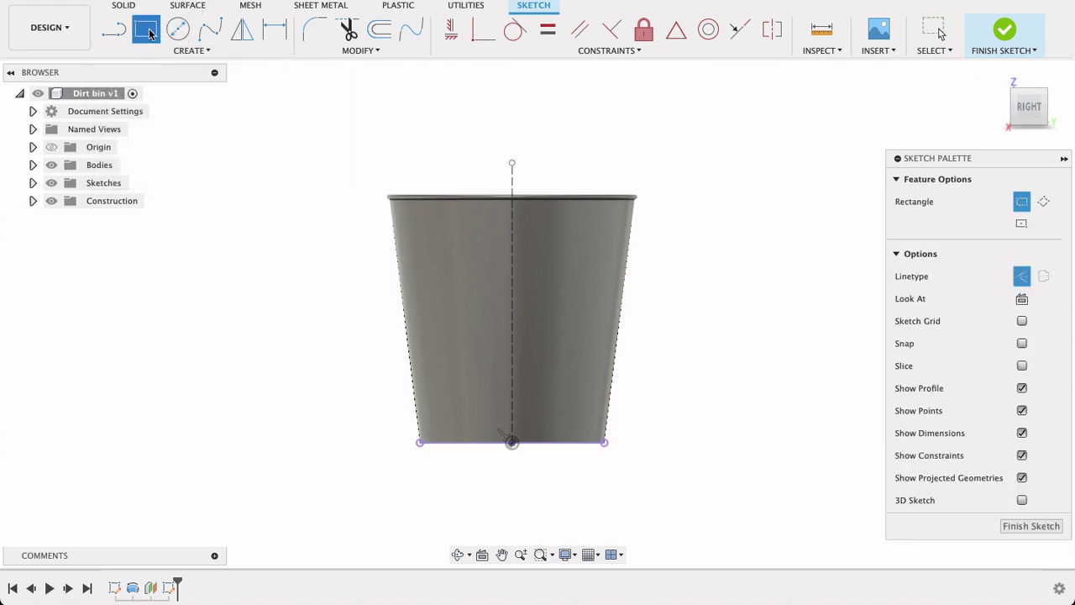
{"action": "left_click", "coordinate": [170, 52]}
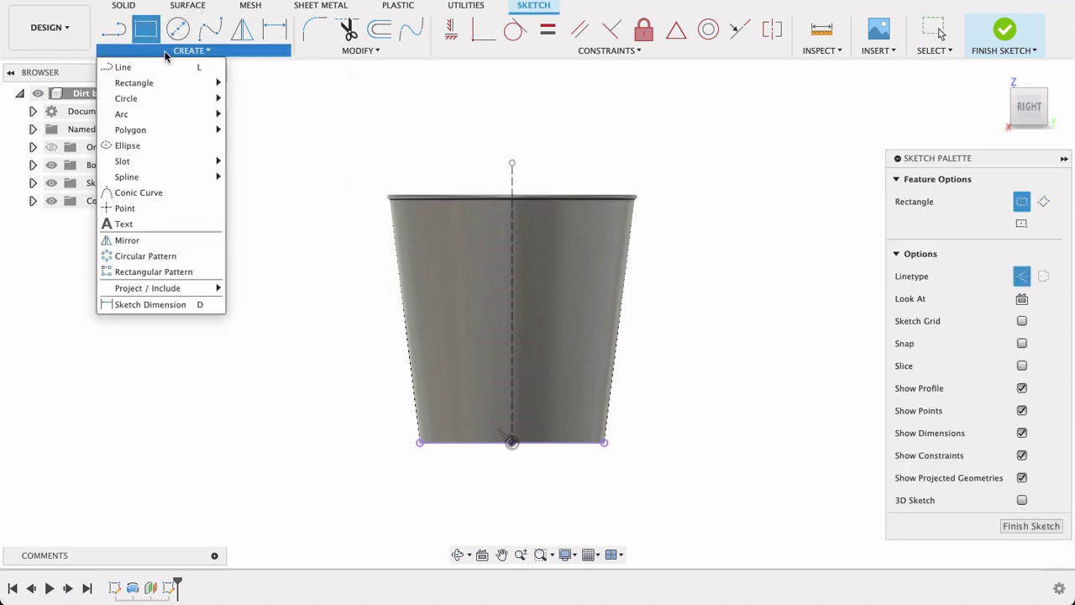
{"action": "mouse_move", "coordinate": [193, 84]}
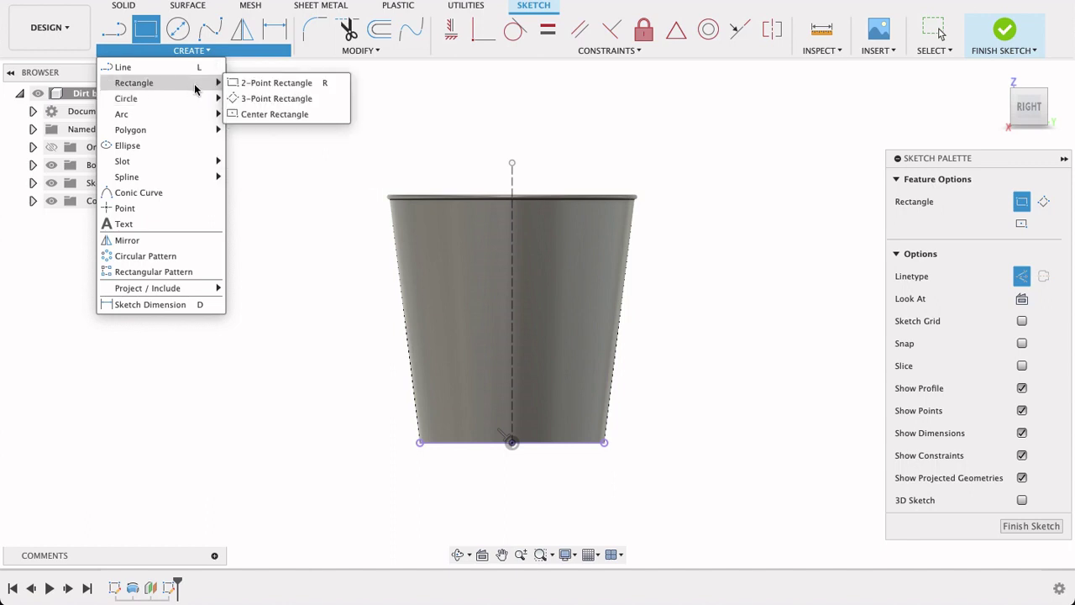
{"action": "left_click", "coordinate": [277, 117]}
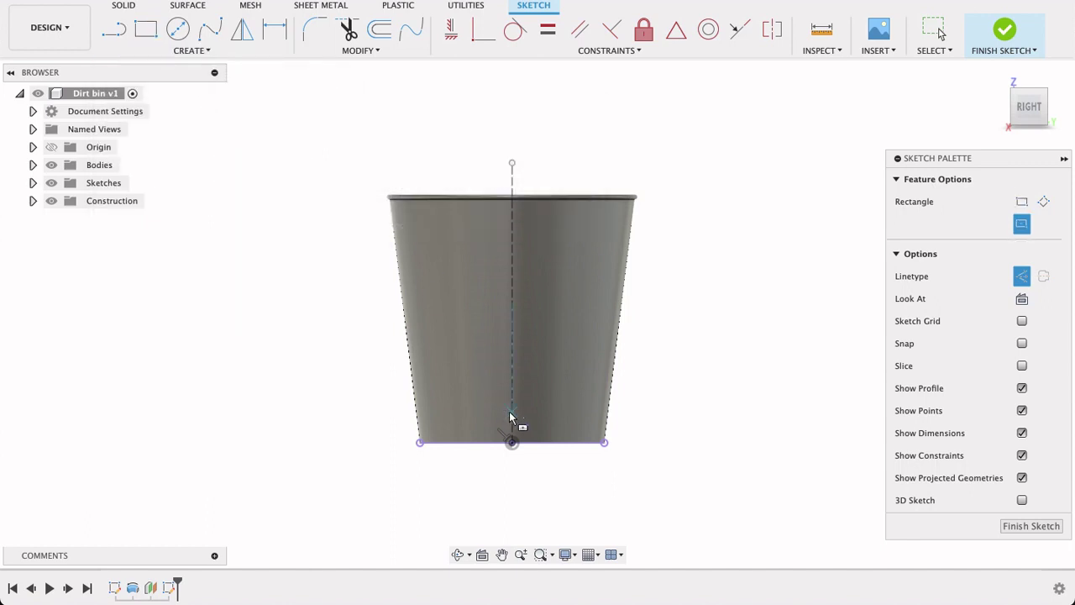
{"action": "scroll", "coordinate": [511, 417], "scroll_direction": "up", "scroll_amount": 3}
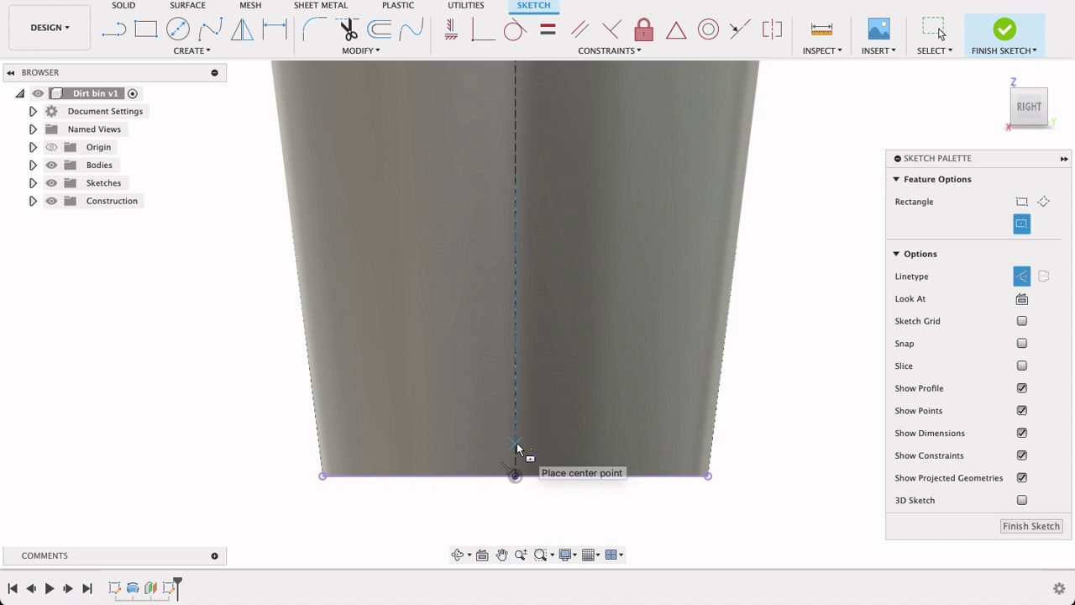
{"action": "left_click", "coordinate": [515, 442]}
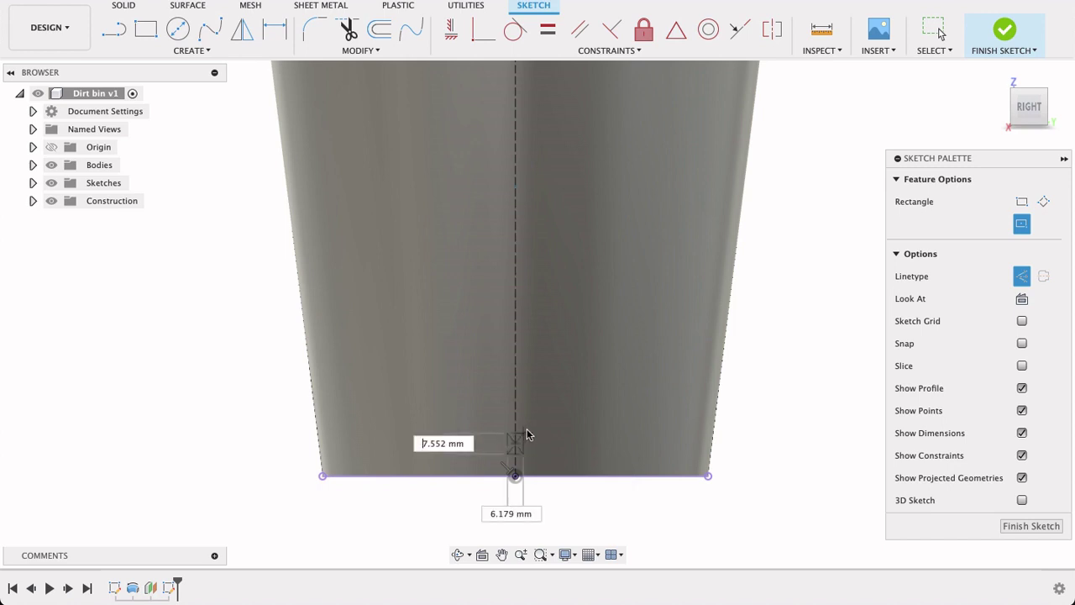
{"action": "left_click", "coordinate": [1022, 275]}
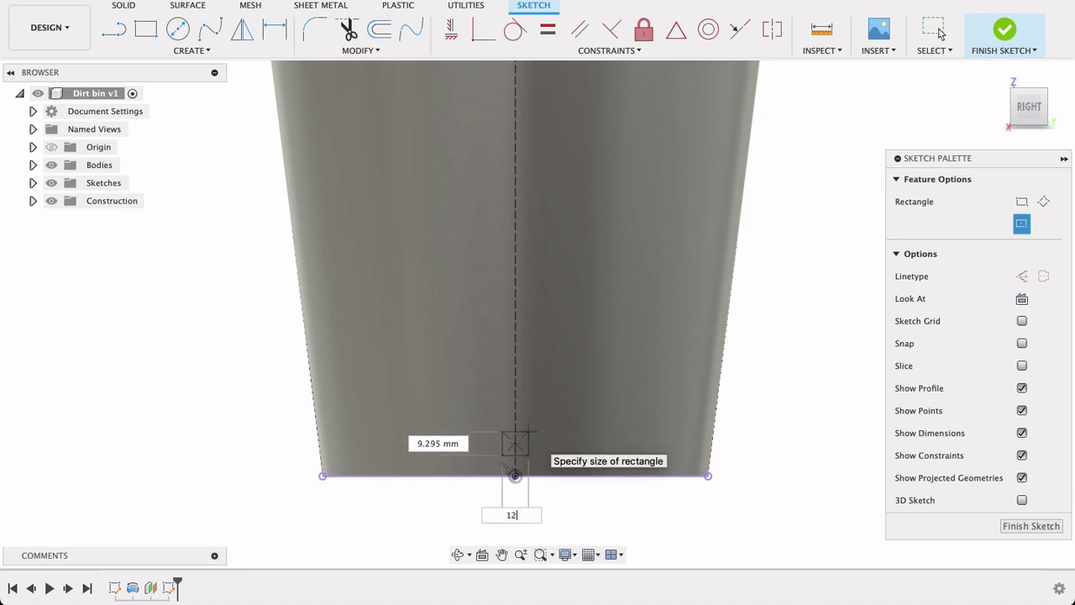
{"action": "key", "text": "Tab"}
{"action": "key", "text": "Tab"}
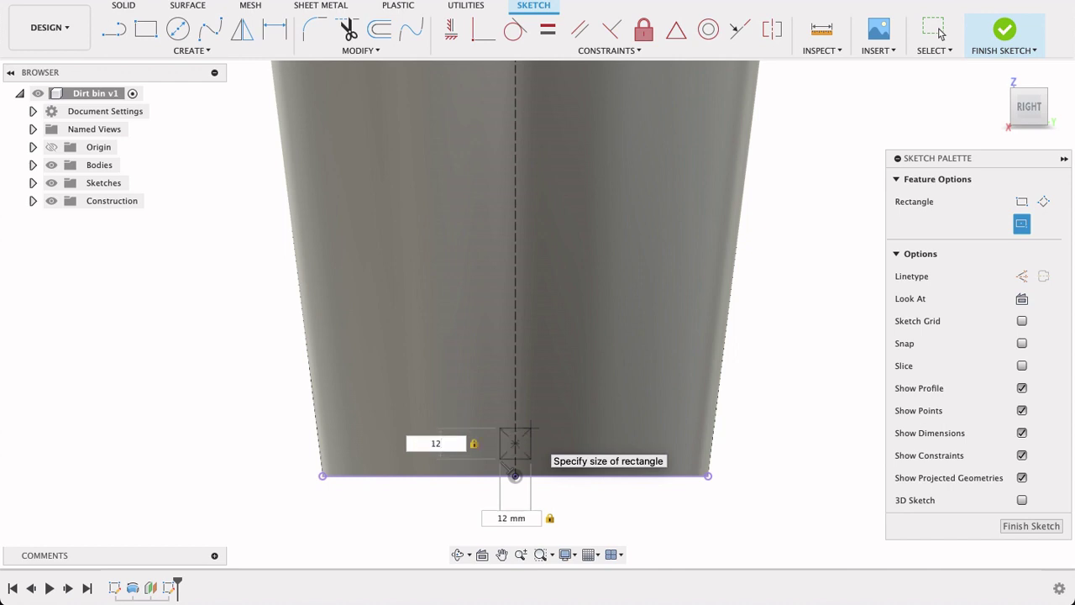
{"action": "key", "text": "Return"}
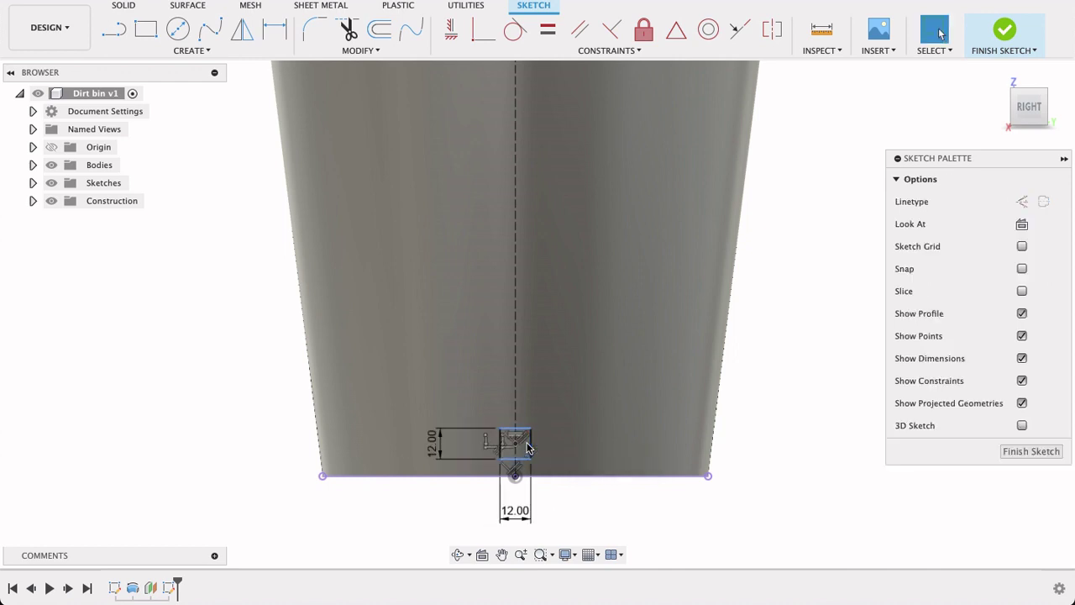
{"action": "scroll", "coordinate": [528, 447], "scroll_direction": "up", "scroll_amount": 2}
Step: Dimension the square's bottom edge 25 mm above the bin's bottom edge
{"action": "key", "text": "d"}
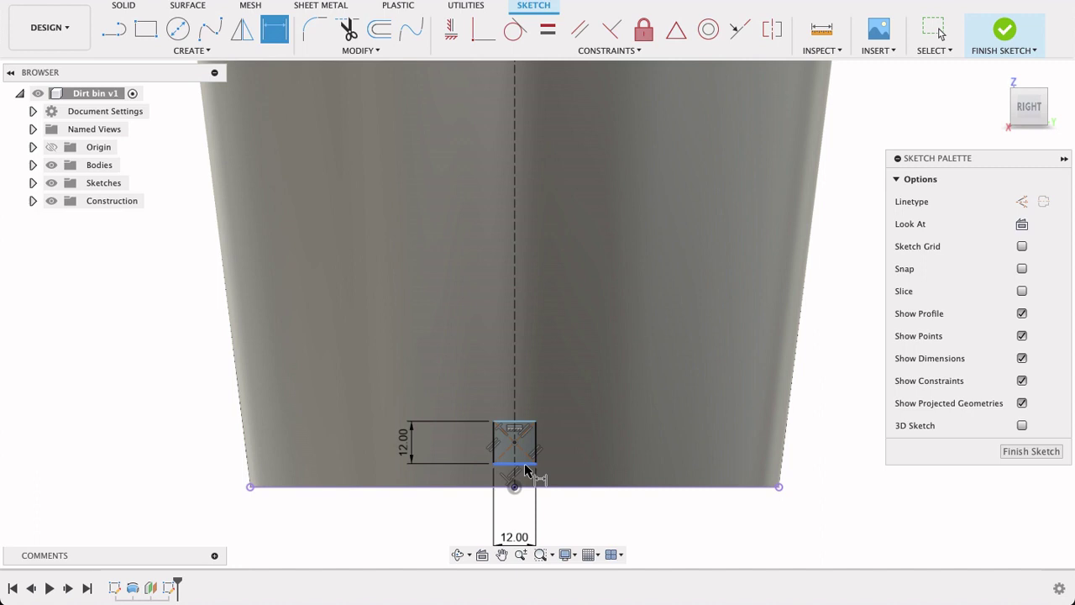
{"action": "left_click", "coordinate": [524, 465]}
{"action": "left_click", "coordinate": [530, 487]}
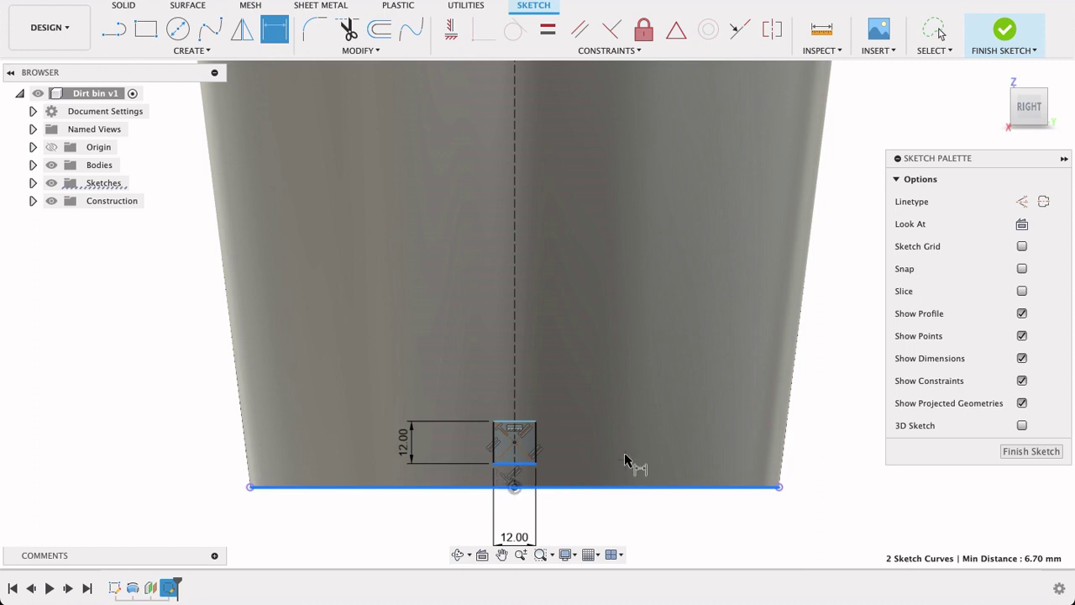
{"action": "left_click", "coordinate": [523, 467]}
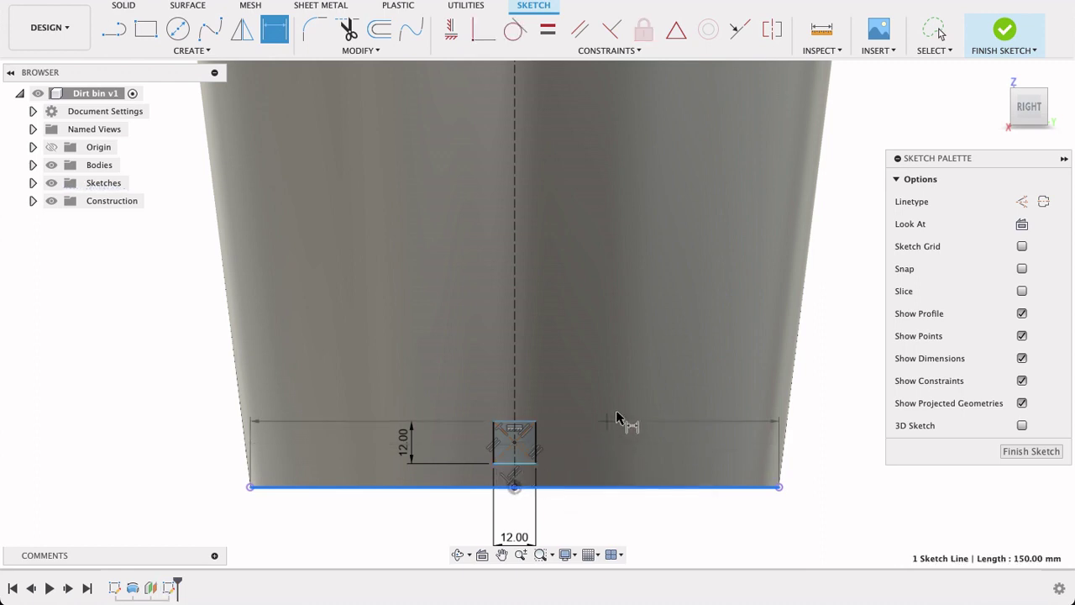
{"action": "key", "text": "Escape"}
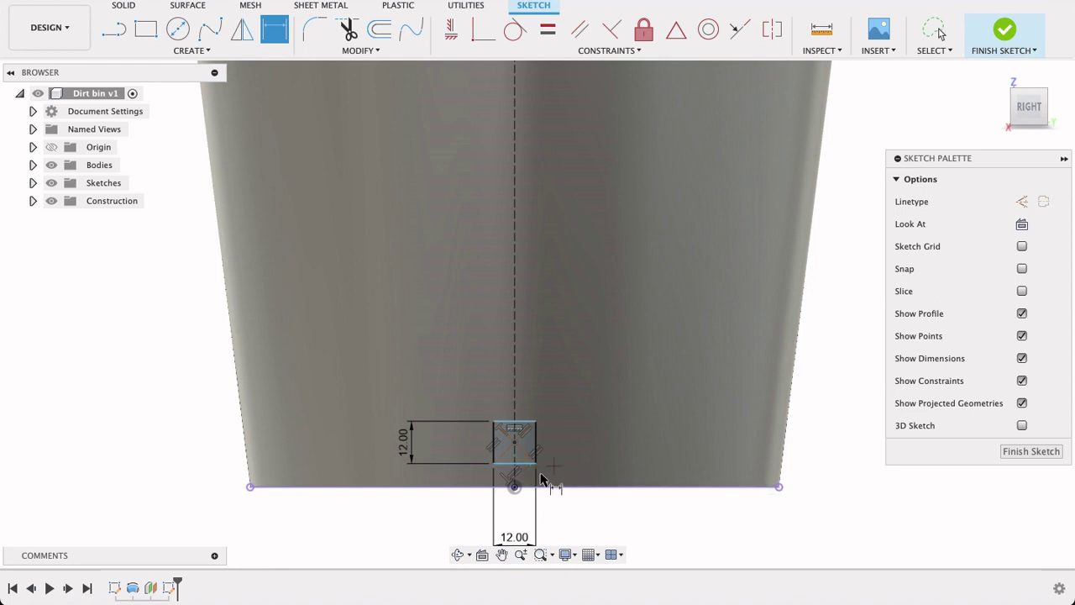
{"action": "left_click", "coordinate": [518, 467]}
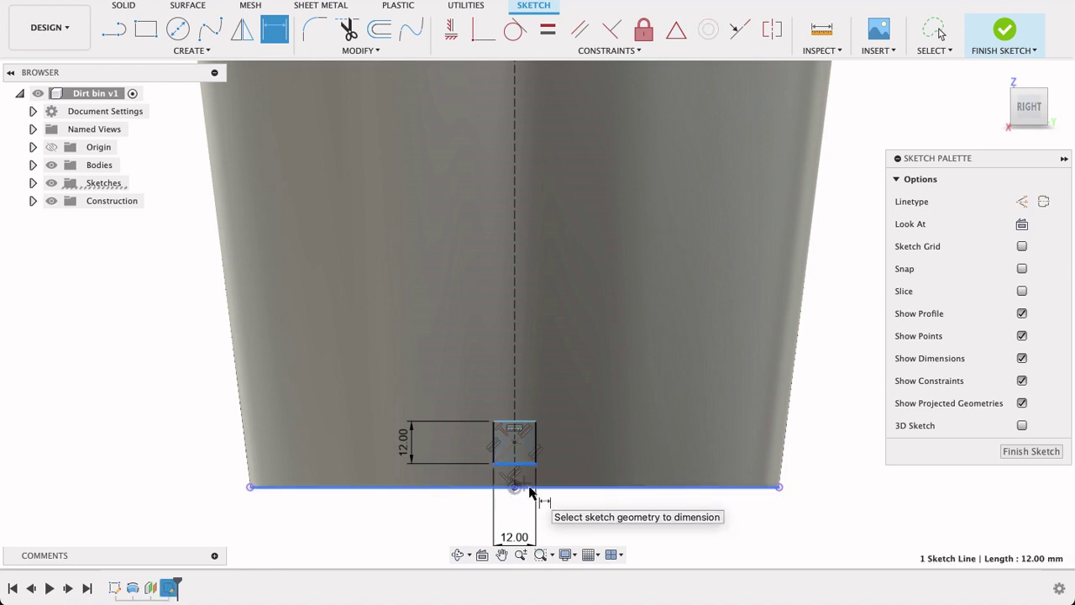
{"action": "left_click", "coordinate": [547, 486]}
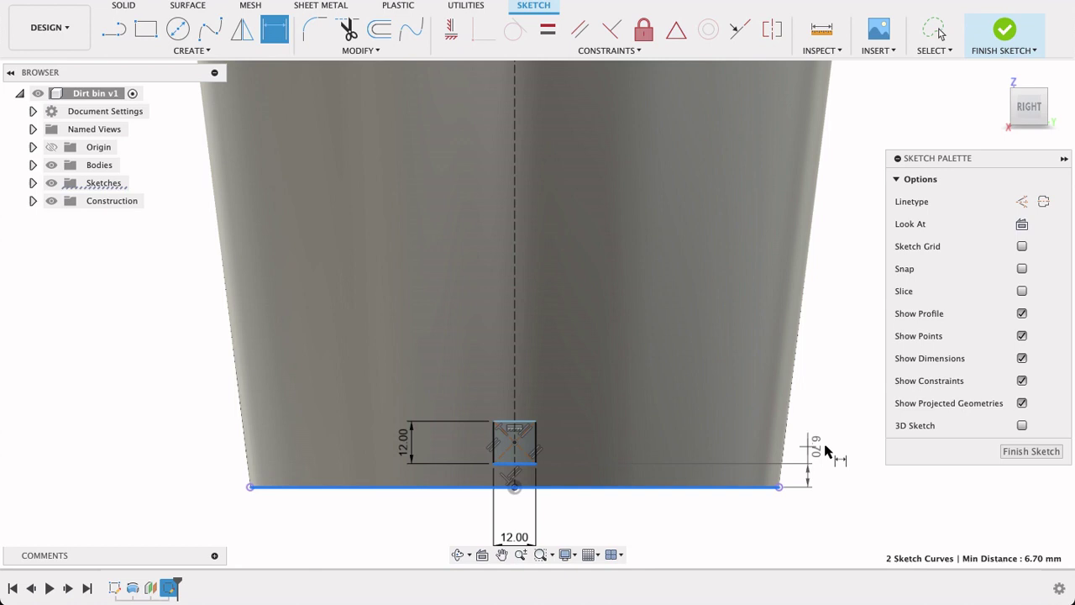
{"action": "left_click", "coordinate": [825, 449]}
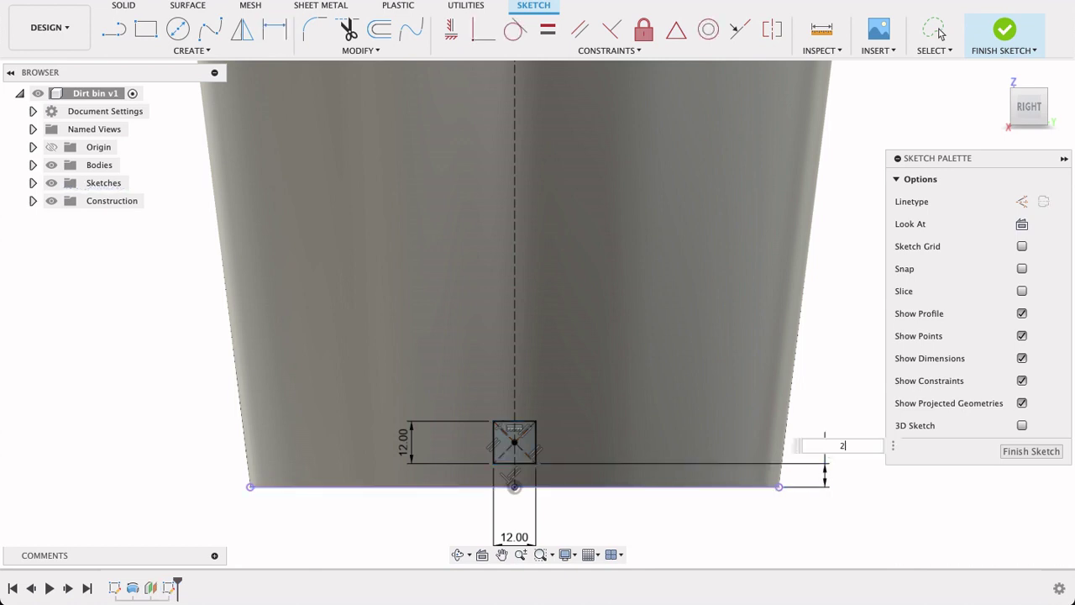
{"action": "type", "text": "25"}
{"action": "key", "text": "Return"}
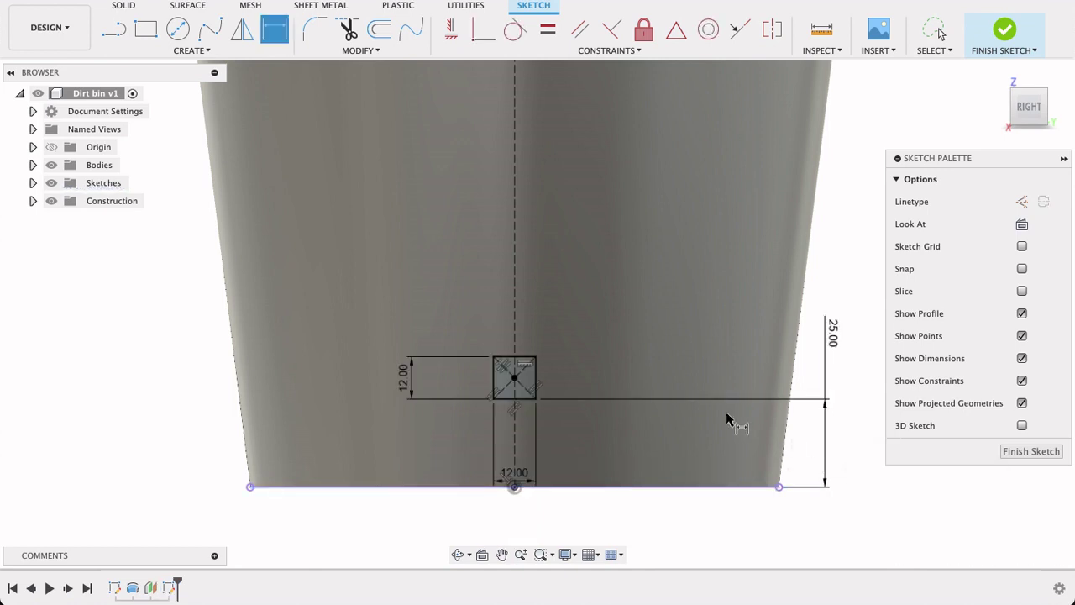
{"action": "scroll", "coordinate": [729, 416], "scroll_direction": "down", "scroll_amount": 3}
{"action": "scroll", "coordinate": [831, 227], "scroll_direction": "down", "scroll_amount": 5}
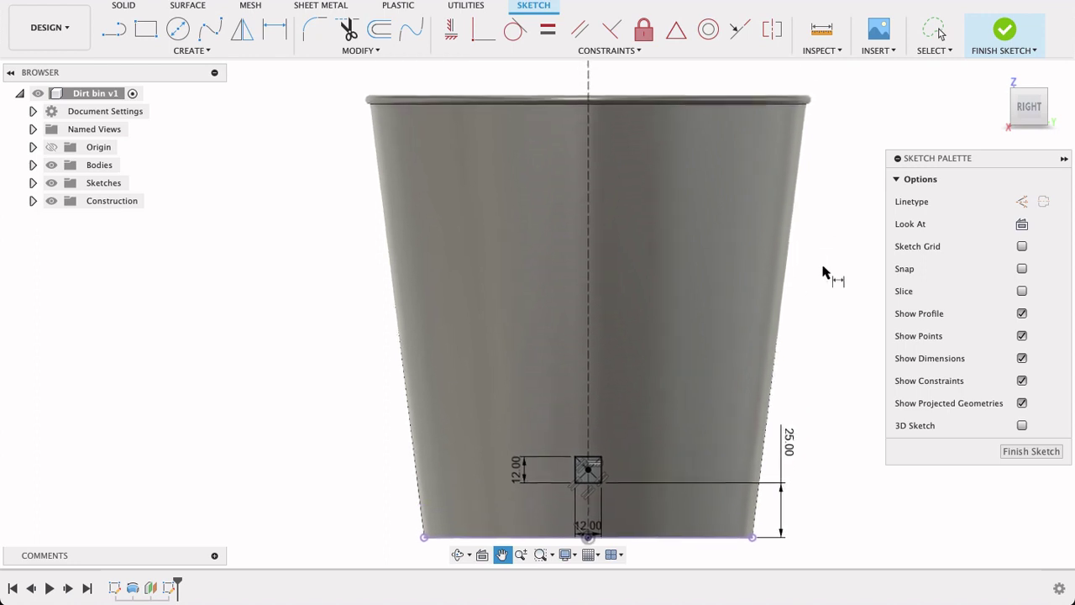
Step: Start a rectangular pattern of the square's four sides, directed upward along the bin
{"action": "left_click", "coordinate": [170, 51]}
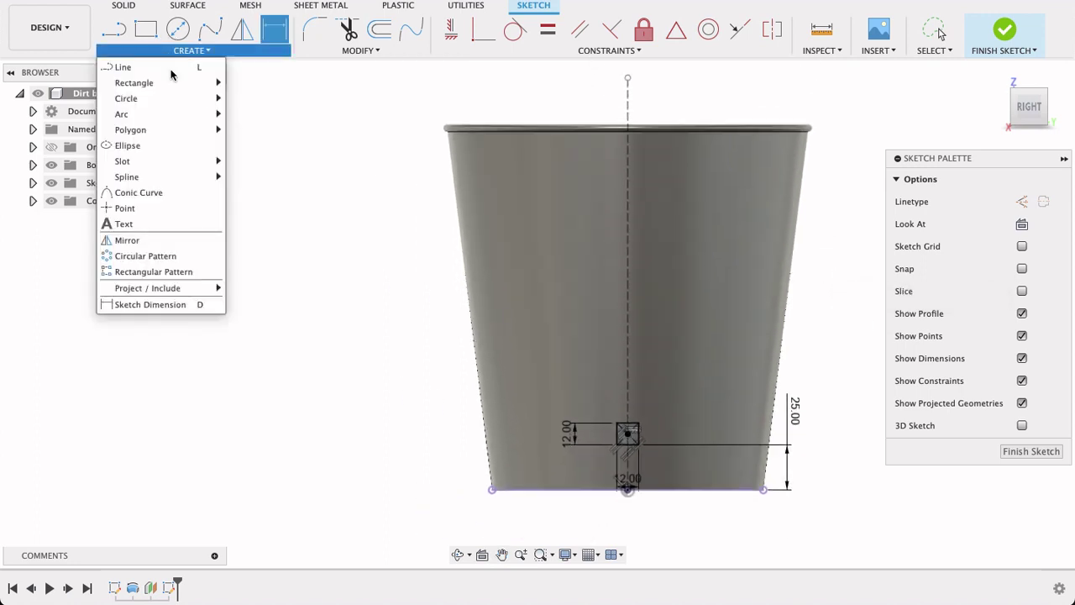
{"action": "left_click", "coordinate": [155, 272]}
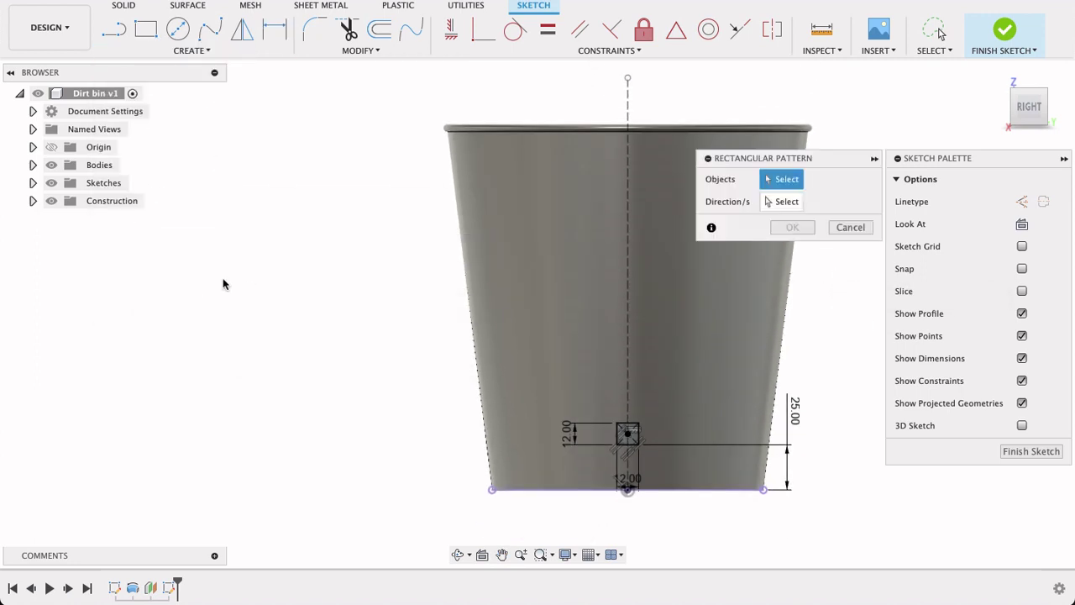
{"action": "left_click", "coordinate": [618, 439]}
{"action": "scroll", "coordinate": [618, 439], "scroll_direction": "up", "scroll_amount": 4}
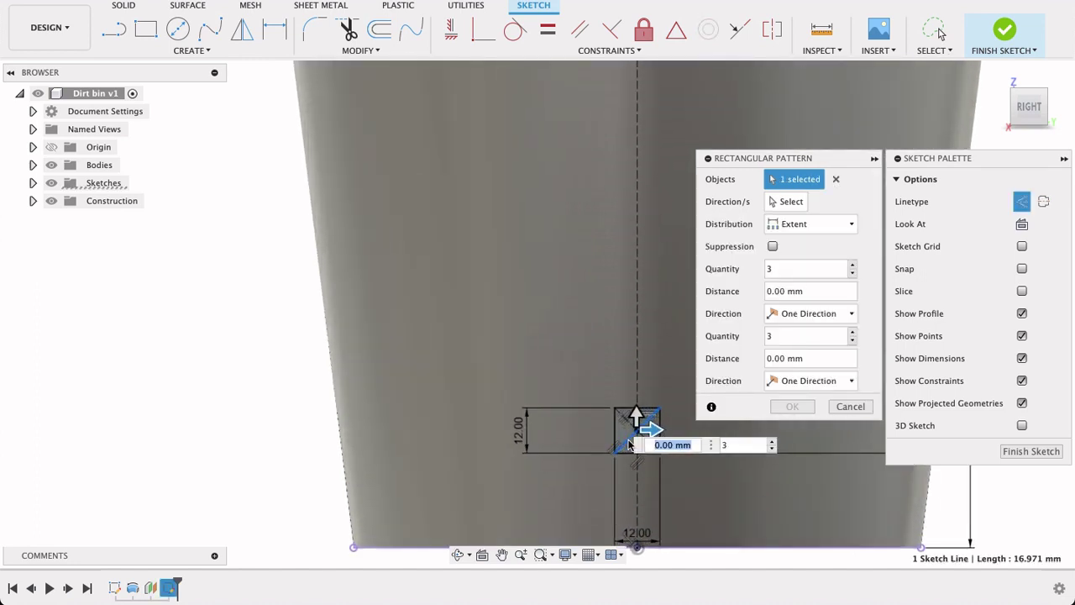
{"action": "left_click", "coordinate": [618, 440]}
{"action": "left_click", "coordinate": [618, 440]}
{"action": "left_click", "coordinate": [661, 437]}
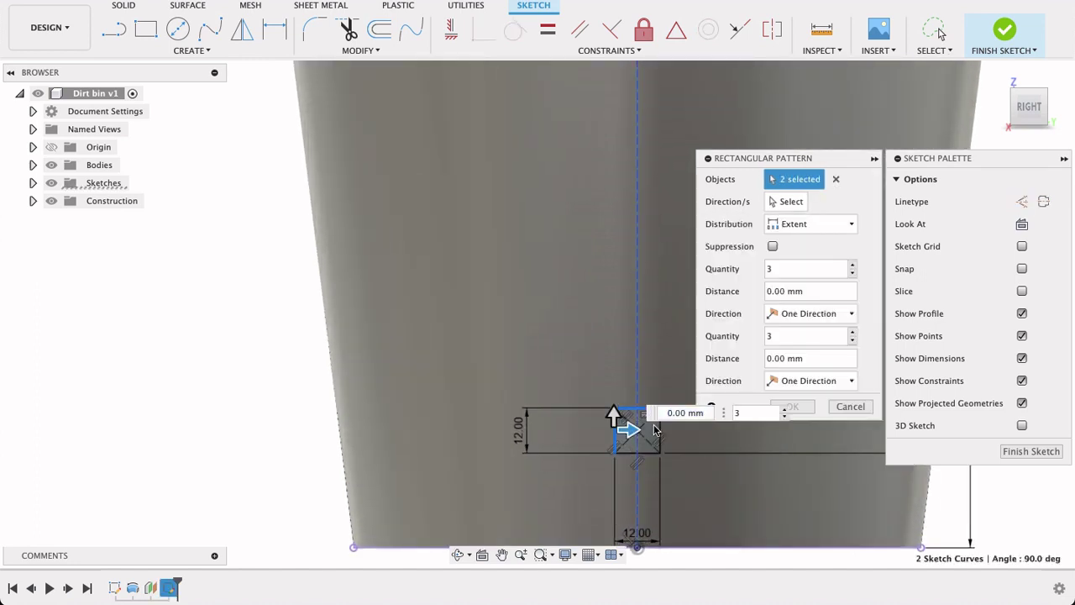
{"action": "left_click", "coordinate": [626, 409]}
{"action": "left_click", "coordinate": [637, 454]}
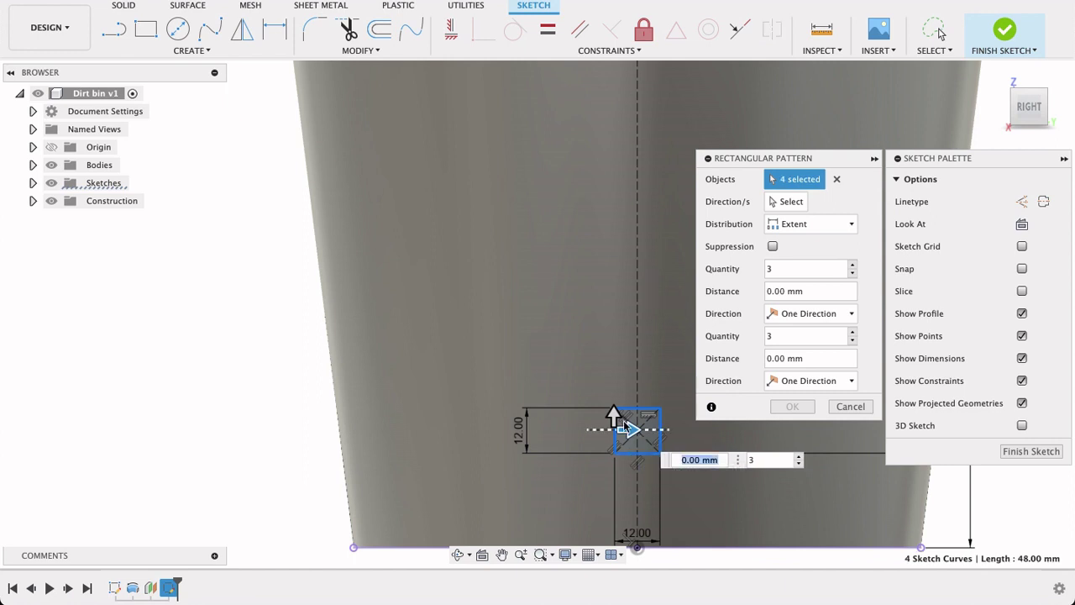
{"action": "left_click_drag", "start_coordinate": [611, 404], "coordinate": [609, 286]}
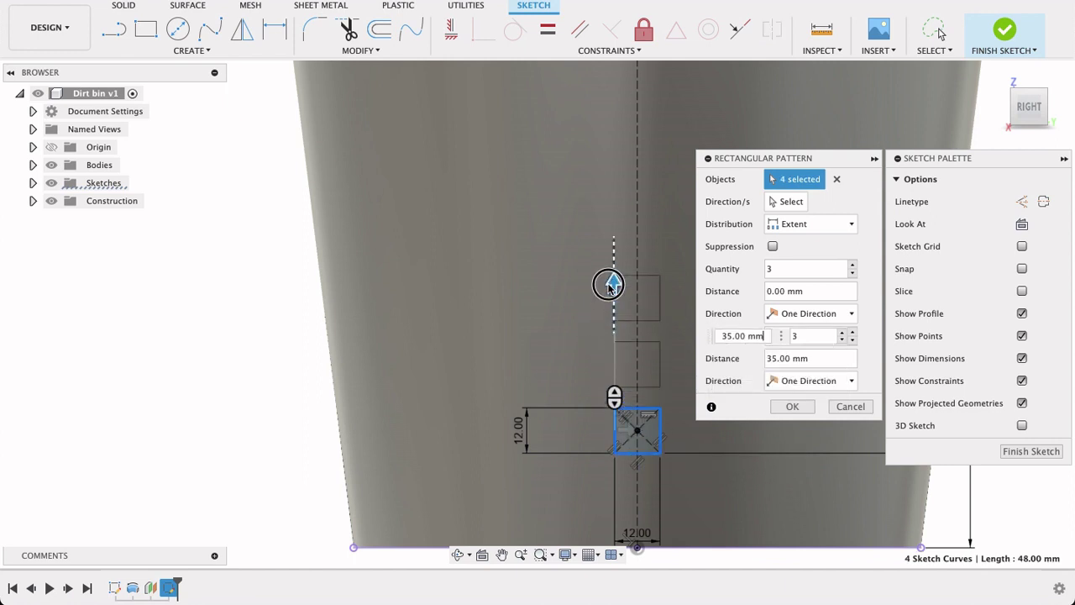
Step: Set the pattern to 7 squares over 150 mm, accept it, and finish the sketch
{"action": "left_click", "coordinate": [843, 334]}
{"action": "left_click", "coordinate": [843, 335]}
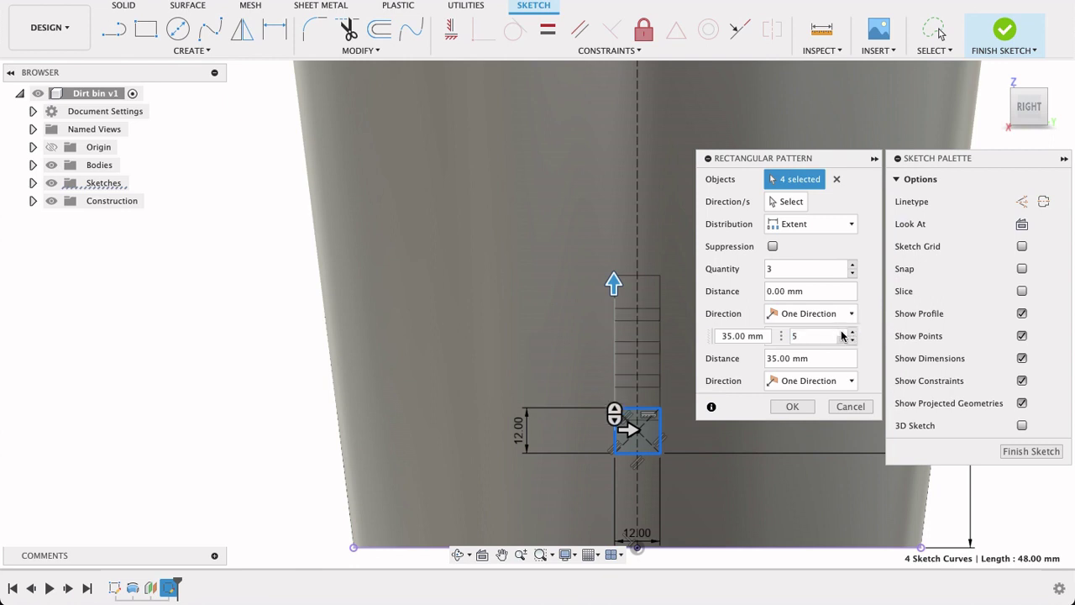
{"action": "scroll", "coordinate": [679, 353], "scroll_direction": "down", "scroll_amount": 5}
{"action": "middle_click_drag", "start_coordinate": [643, 348], "coordinate": [583, 383]}
{"action": "left_click_drag", "start_coordinate": [567, 420], "coordinate": [577, 230]}
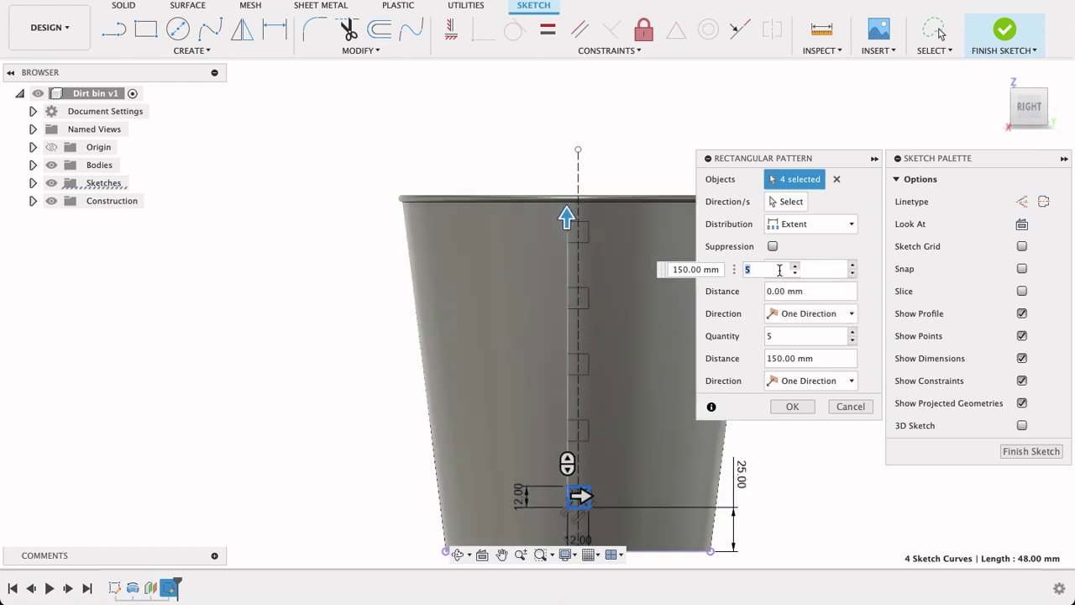
{"action": "type", "text": "6"}
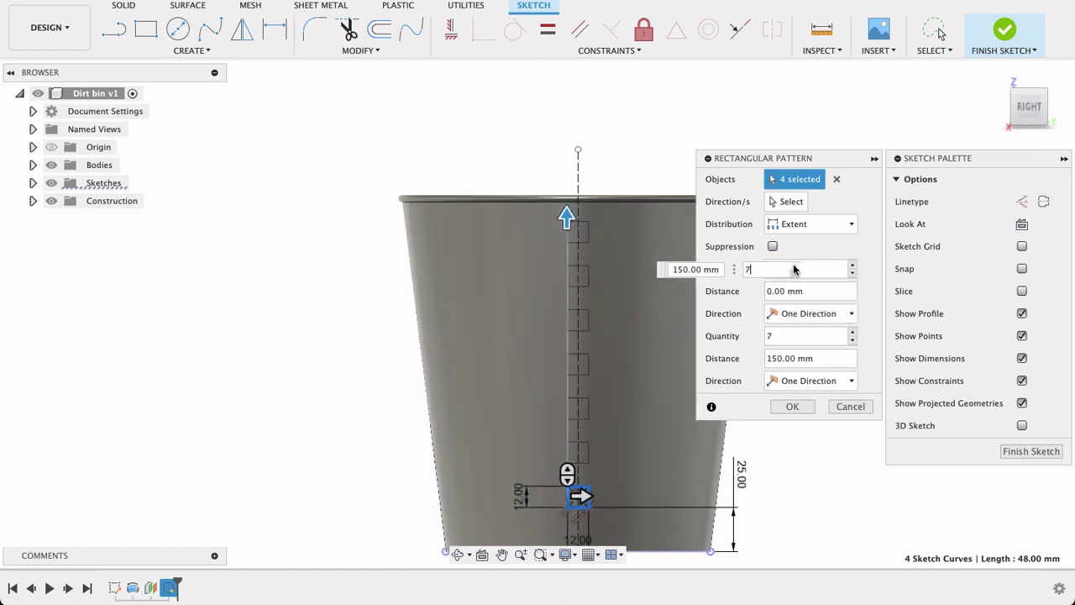
{"action": "left_click", "coordinate": [795, 407]}
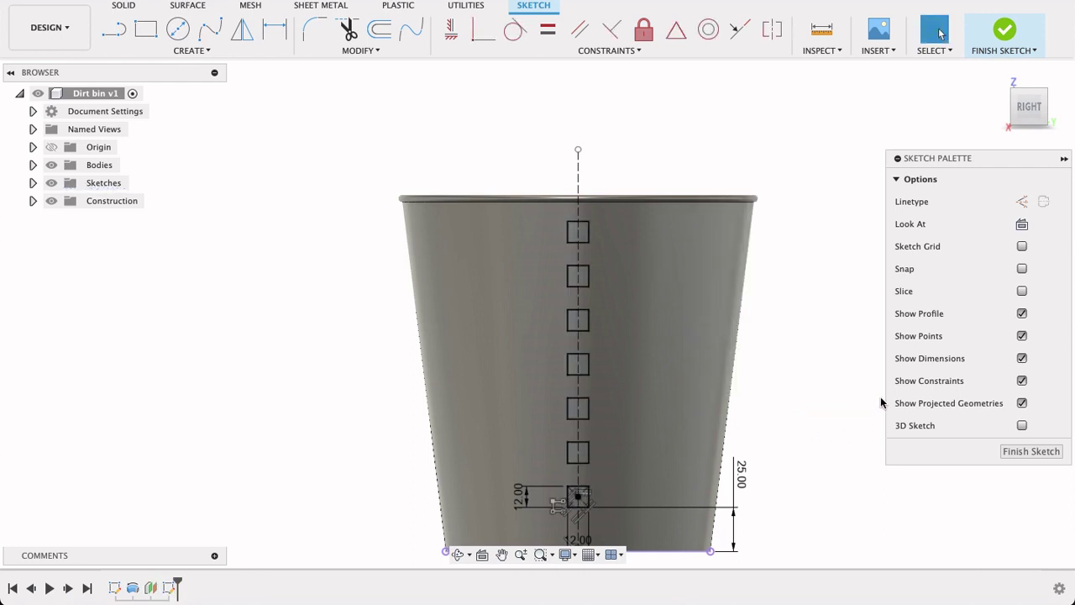
{"action": "left_click", "coordinate": [1053, 453]}
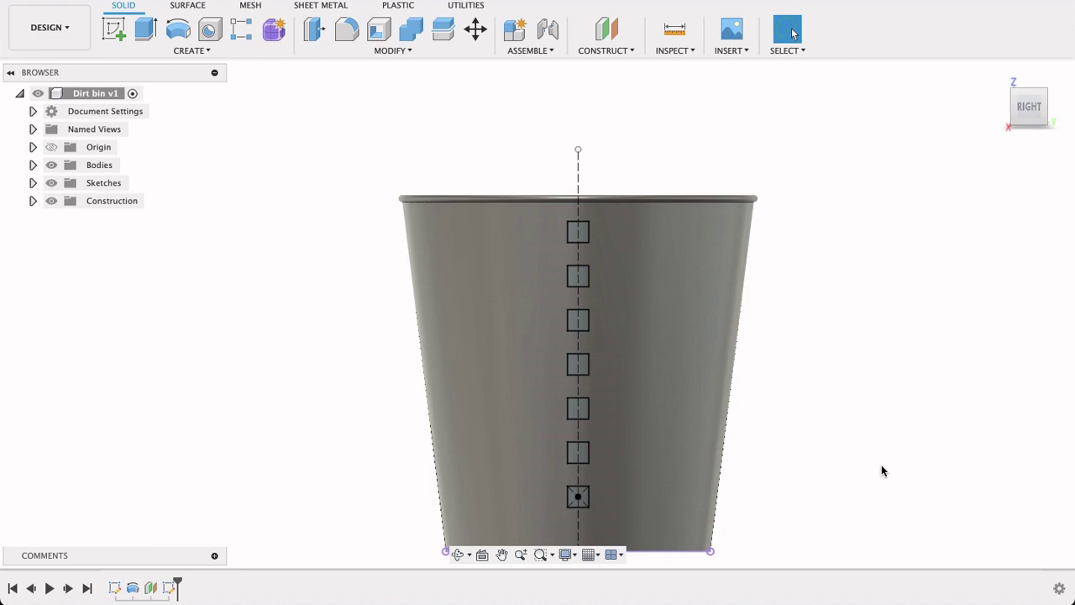
{"action": "mouse_move", "coordinate": [881, 465]}
{"action": "middle_mouse_down", "text": "shift"}
{"action": "mouse_move", "coordinate": [888, 446]}
{"action": "mouse_move", "coordinate": [869, 465]}
{"action": "mouse_move", "coordinate": [764, 461]}
{"action": "mouse_move", "coordinate": [881, 453]}
{"action": "middle_mouse_up", "text": "shift"}
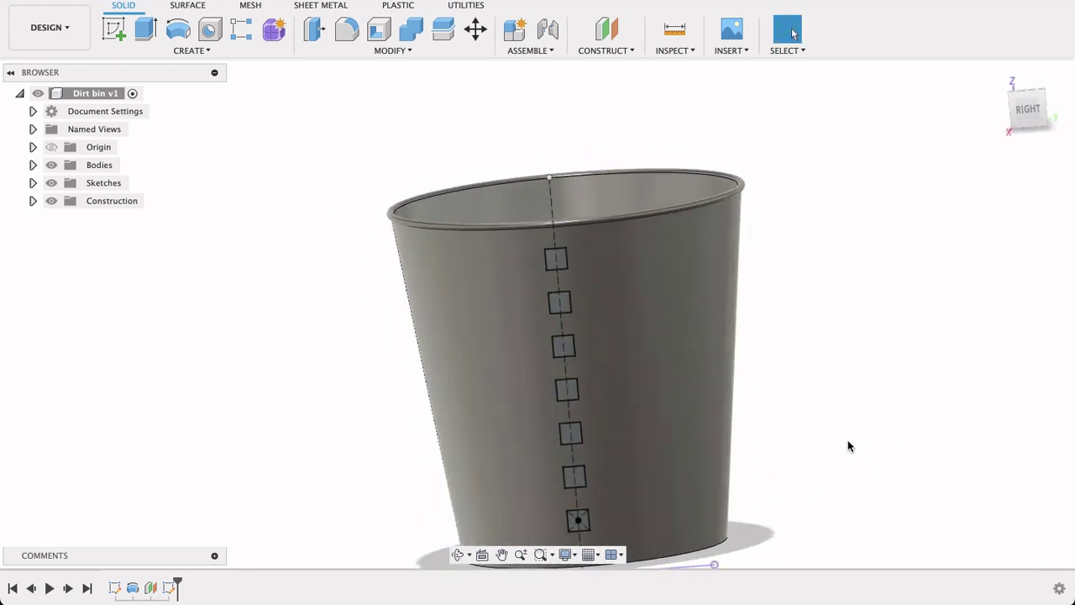
Step: Select all seven square profiles for an extrude
{"action": "left_click", "coordinate": [145, 30]}
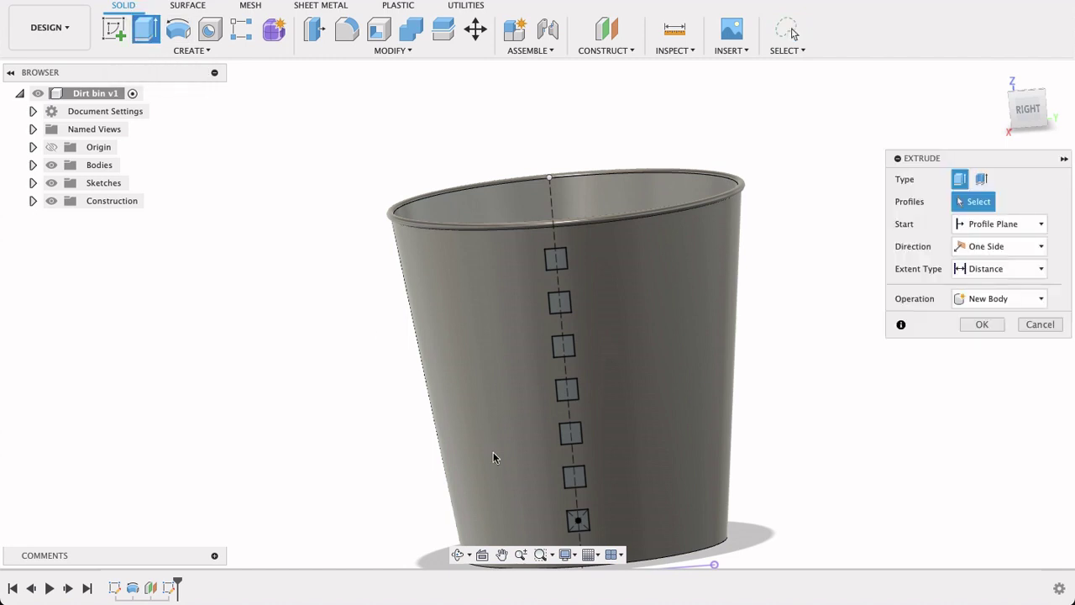
{"action": "left_click", "coordinate": [577, 520]}
{"action": "left_click", "coordinate": [574, 476]}
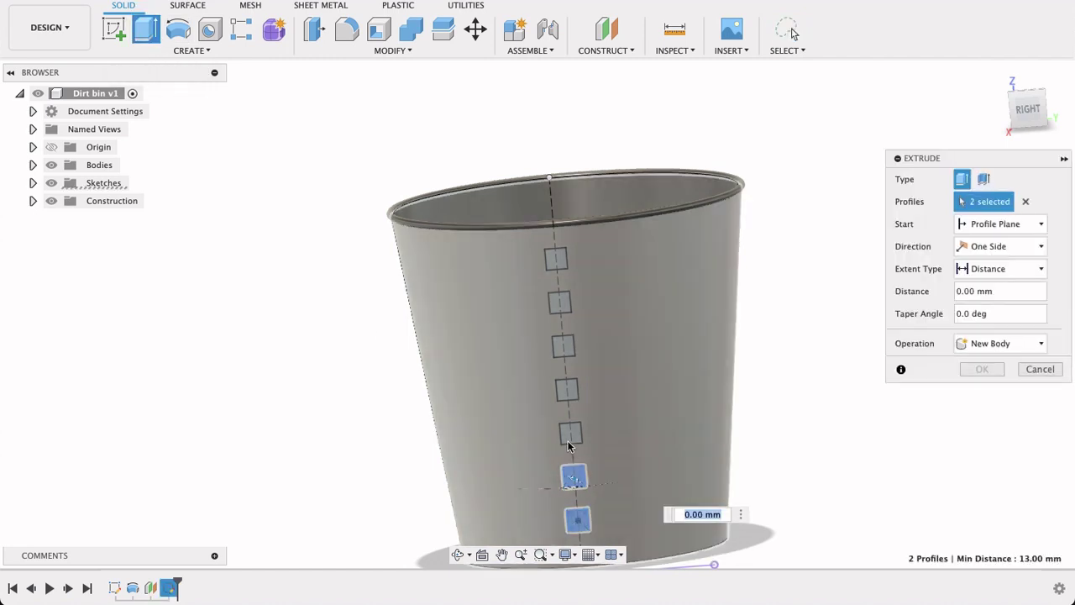
{"action": "left_click", "coordinate": [570, 432]}
{"action": "left_click", "coordinate": [562, 387]}
{"action": "left_click", "coordinate": [564, 345]}
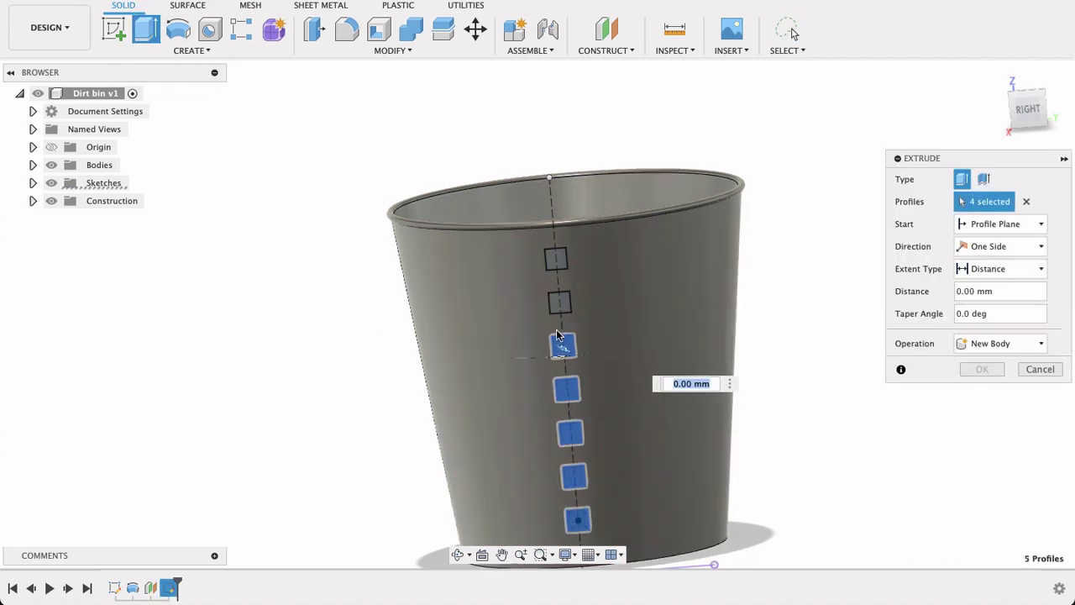
{"action": "left_click", "coordinate": [559, 303]}
{"action": "left_click", "coordinate": [558, 267]}
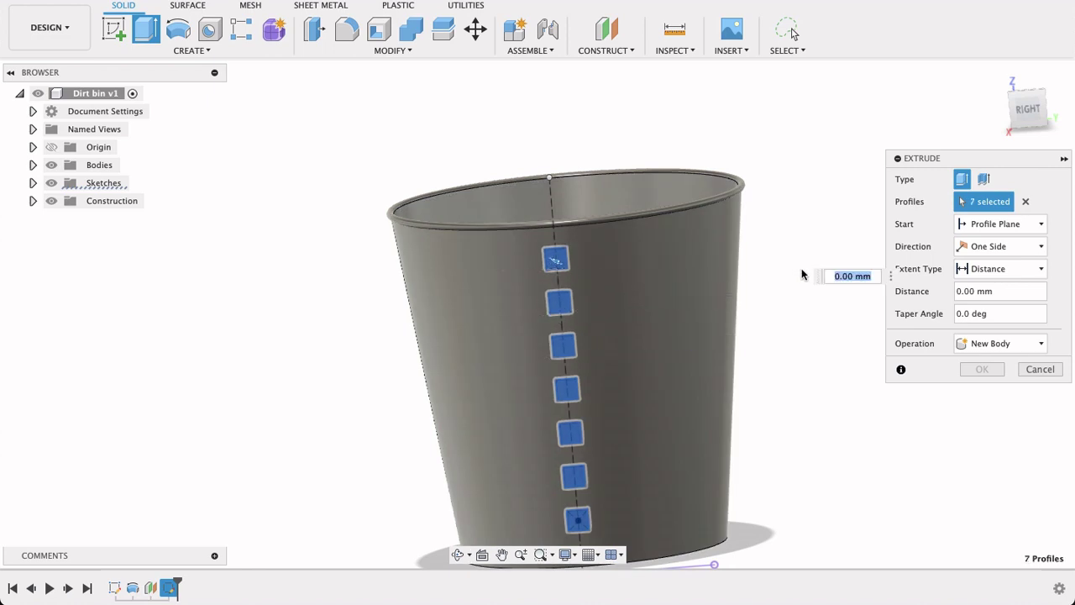
Step: Cut the squares 80 mm through the bin wall
{"action": "middle_click_drag", "start_coordinate": [806, 277], "coordinate": [805, 353], "text": "shift"}
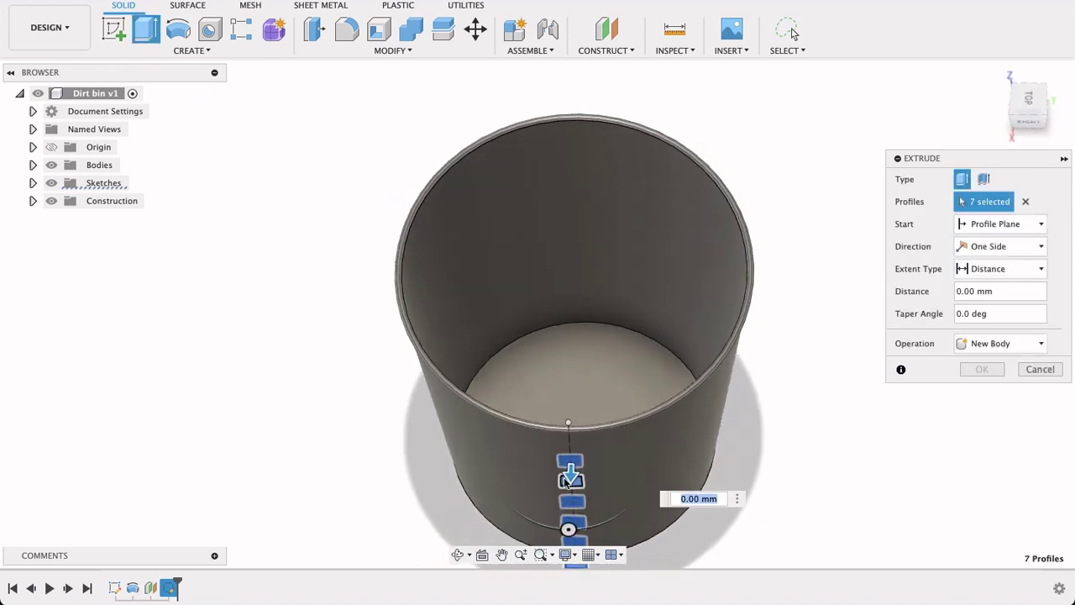
{"action": "left_click_drag", "start_coordinate": [570, 480], "coordinate": [573, 321]}
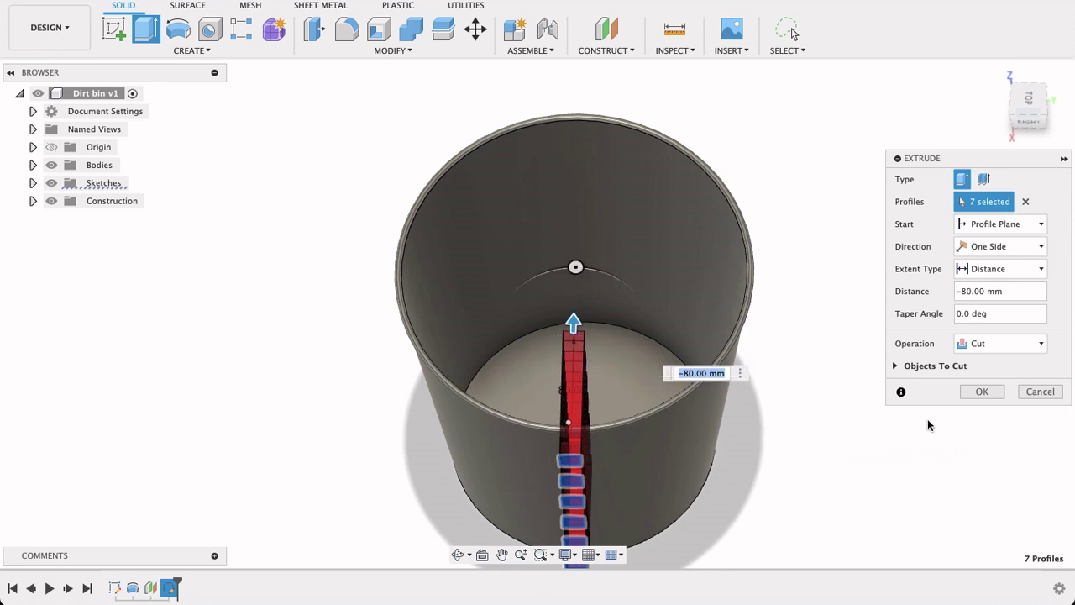
{"action": "left_click", "coordinate": [982, 392]}
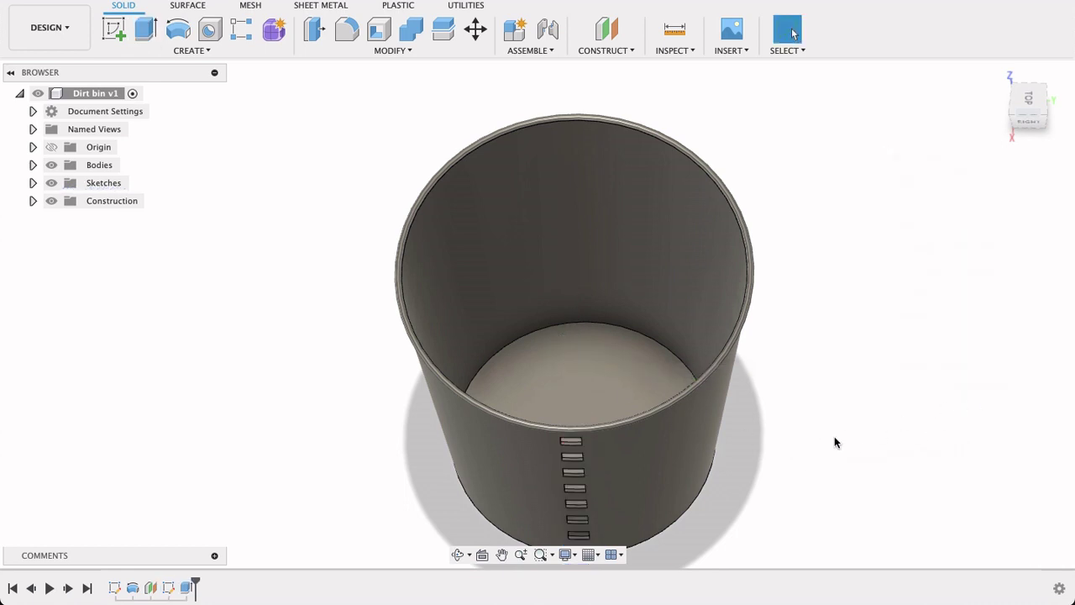
{"action": "middle_click_drag", "start_coordinate": [823, 547], "coordinate": [804, 472], "text": "shift"}
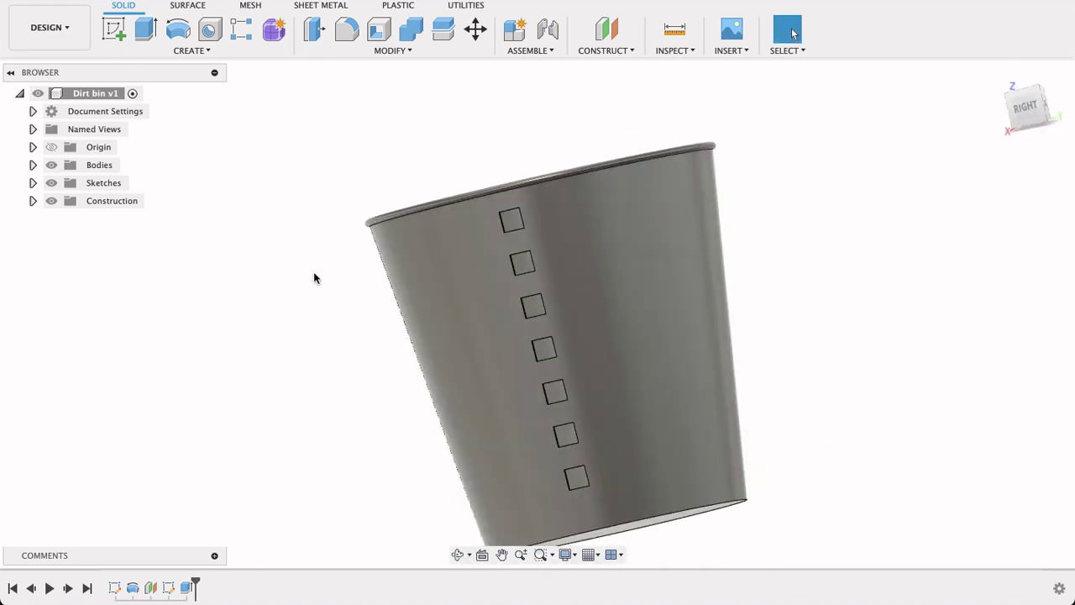
Step: Start a Circular Pattern of features on Extrude1, using the bin's rim as the axis
{"action": "left_click", "coordinate": [180, 52]}
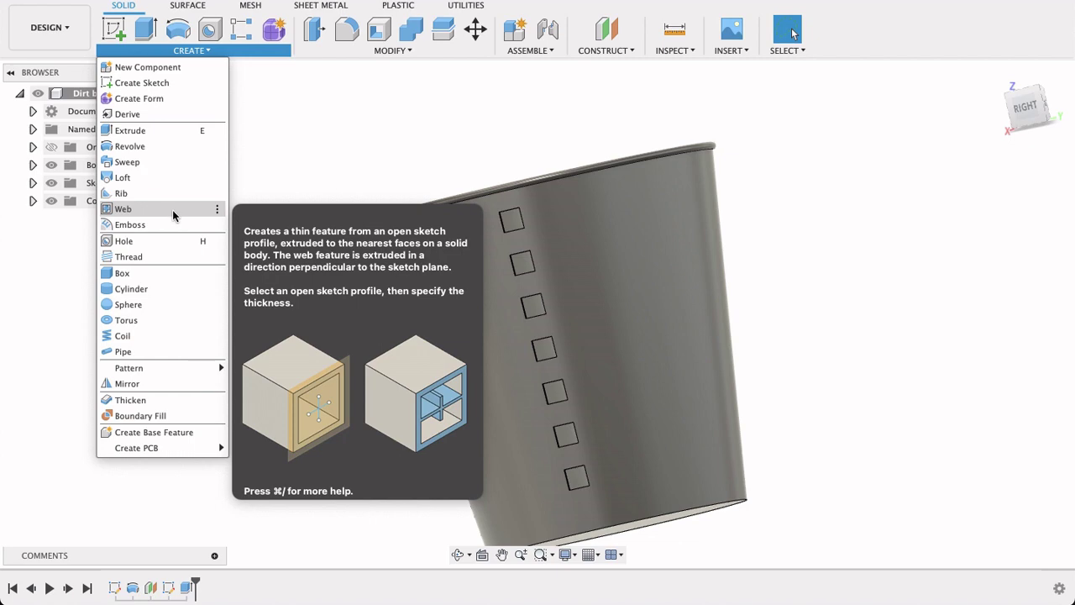
{"action": "mouse_move", "coordinate": [168, 370]}
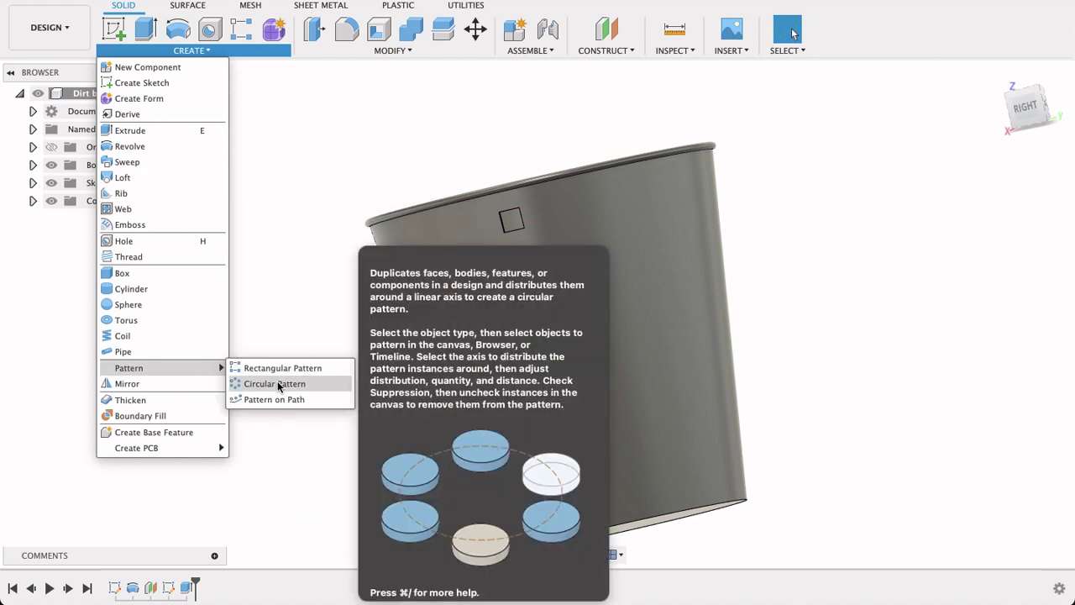
{"action": "left_click", "coordinate": [278, 382]}
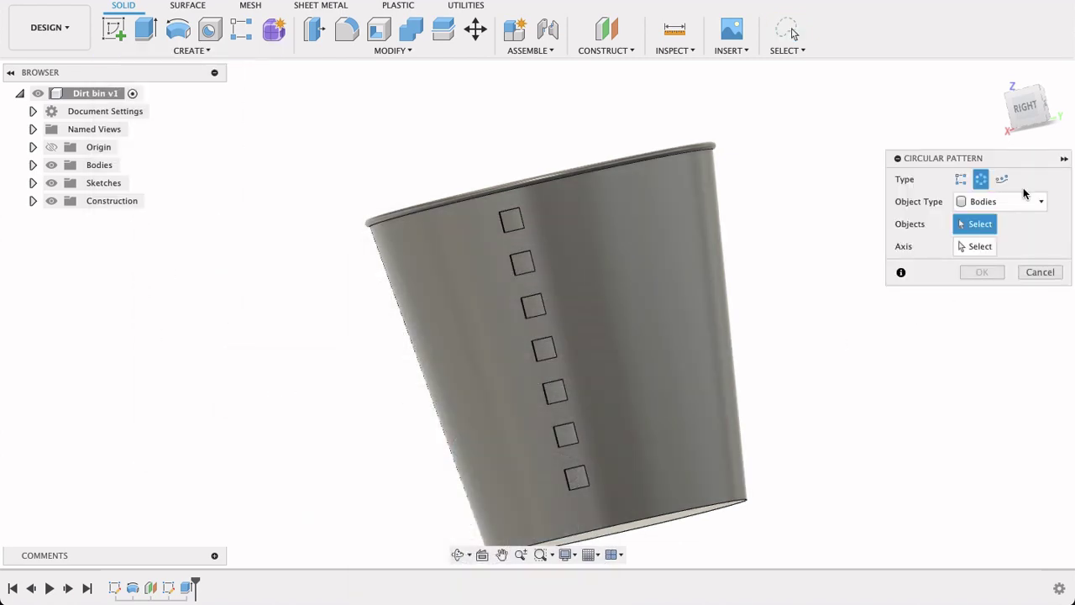
{"action": "left_click", "coordinate": [1010, 201]}
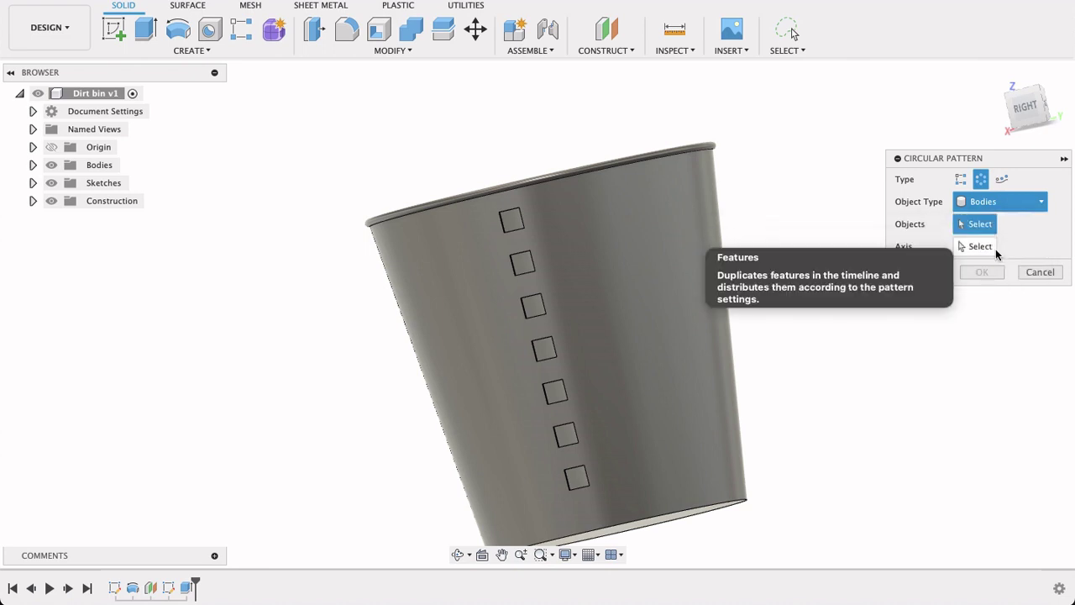
{"action": "left_click", "coordinate": [998, 254]}
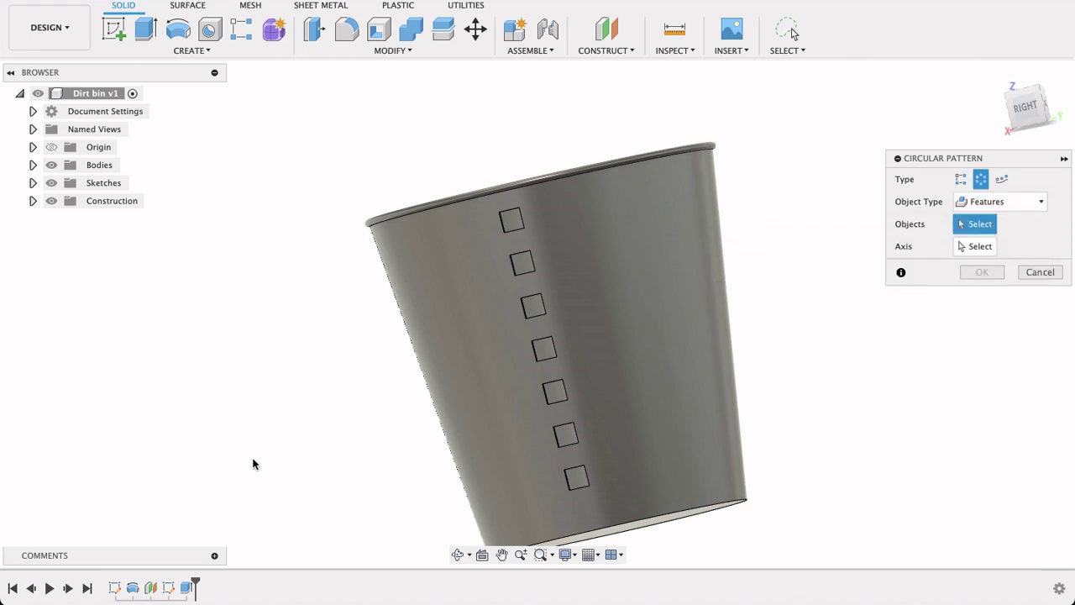
{"action": "left_click", "coordinate": [187, 589]}
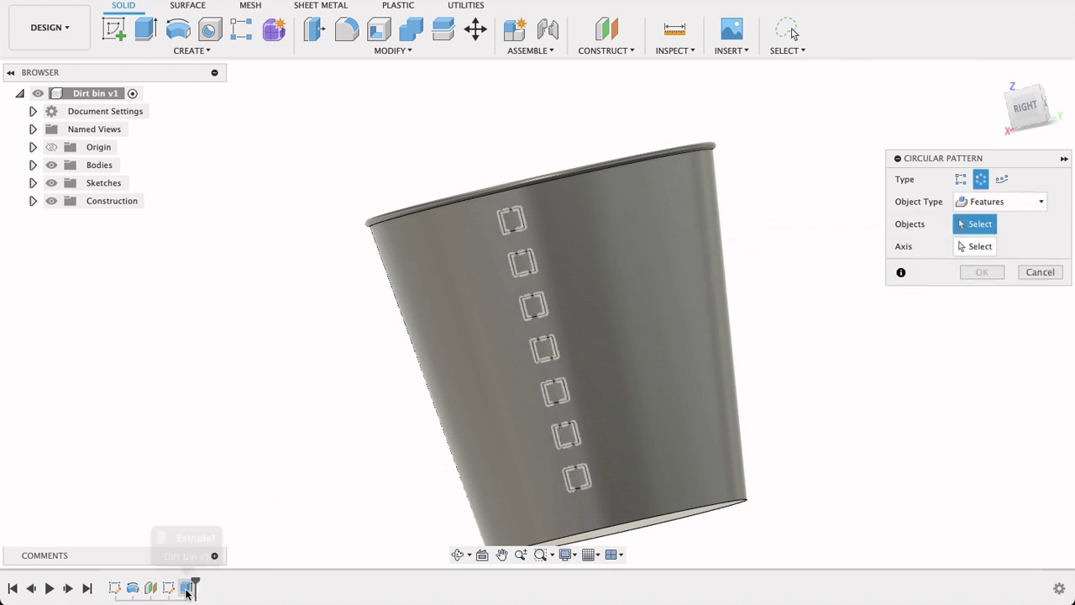
{"action": "left_click", "coordinate": [989, 247]}
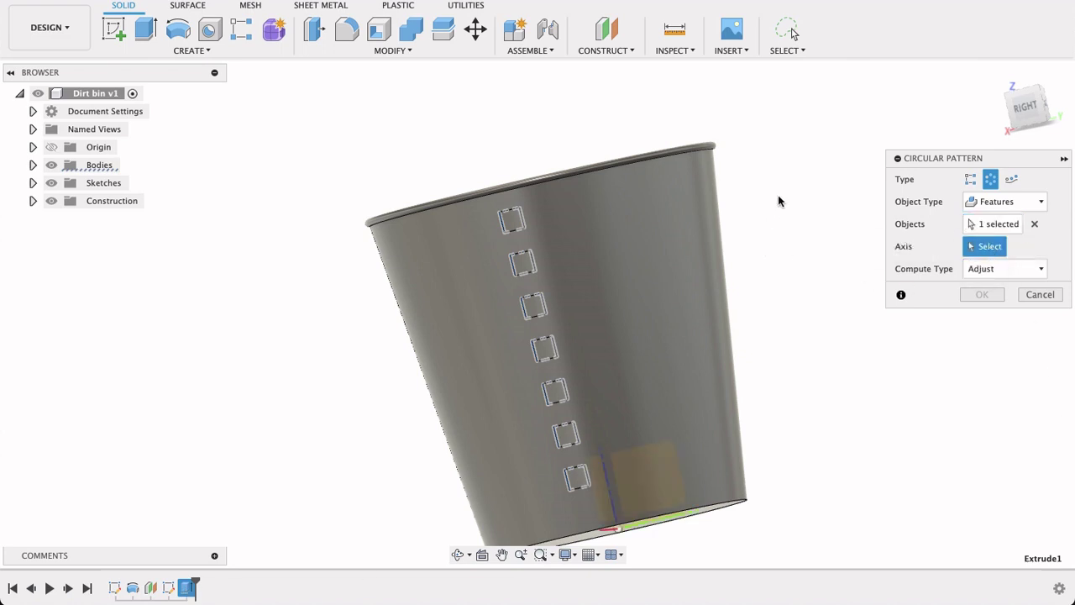
{"action": "middle_click_drag", "start_coordinate": [777, 202], "coordinate": [784, 269], "text": "shift"}
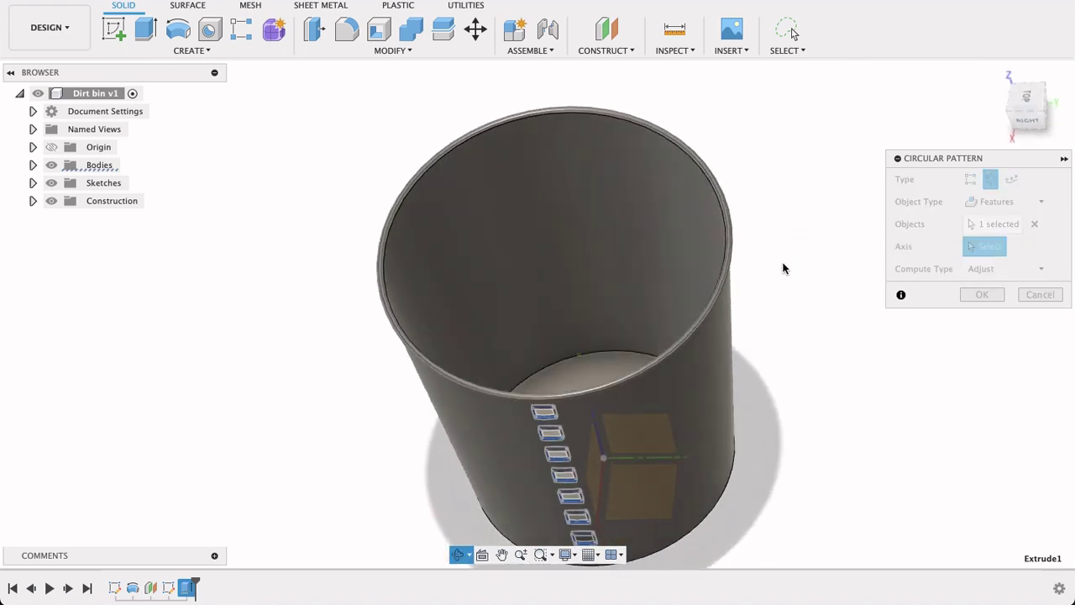
{"action": "left_click", "coordinate": [726, 256]}
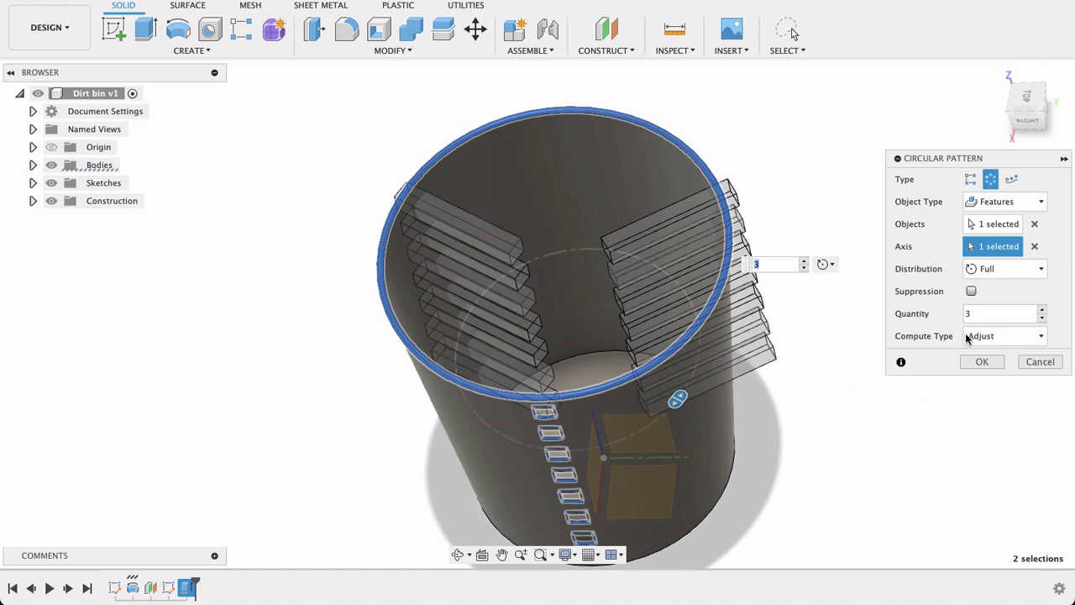
Step: Raise the pattern quantity to 20 copies and confirm the pattern
{"action": "left_click", "coordinate": [1044, 312]}
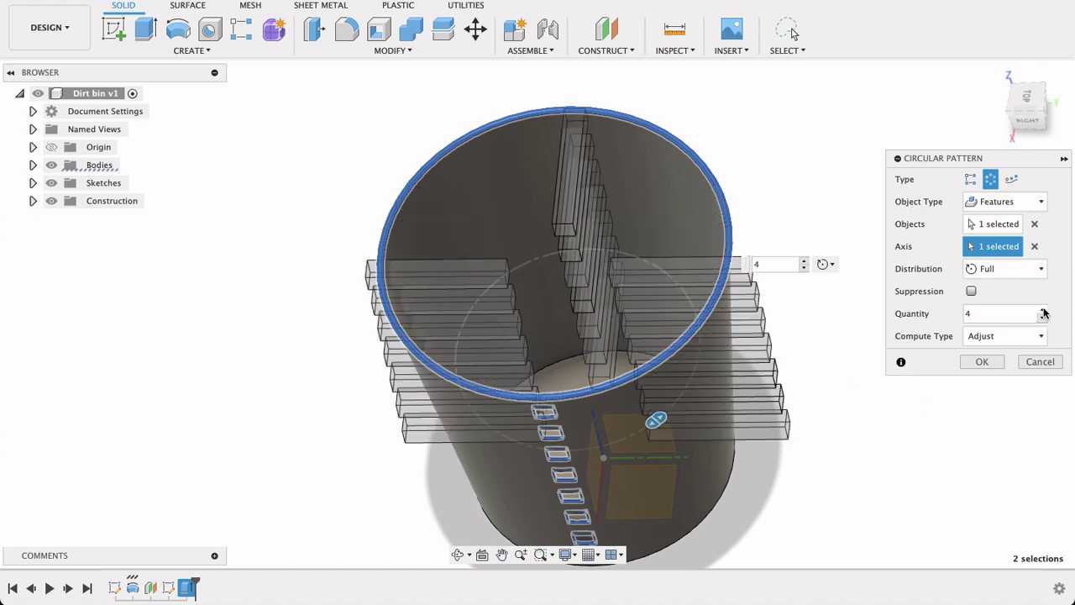
{"action": "left_click", "coordinate": [1044, 312]}
{"action": "left_click", "coordinate": [1044, 312]}
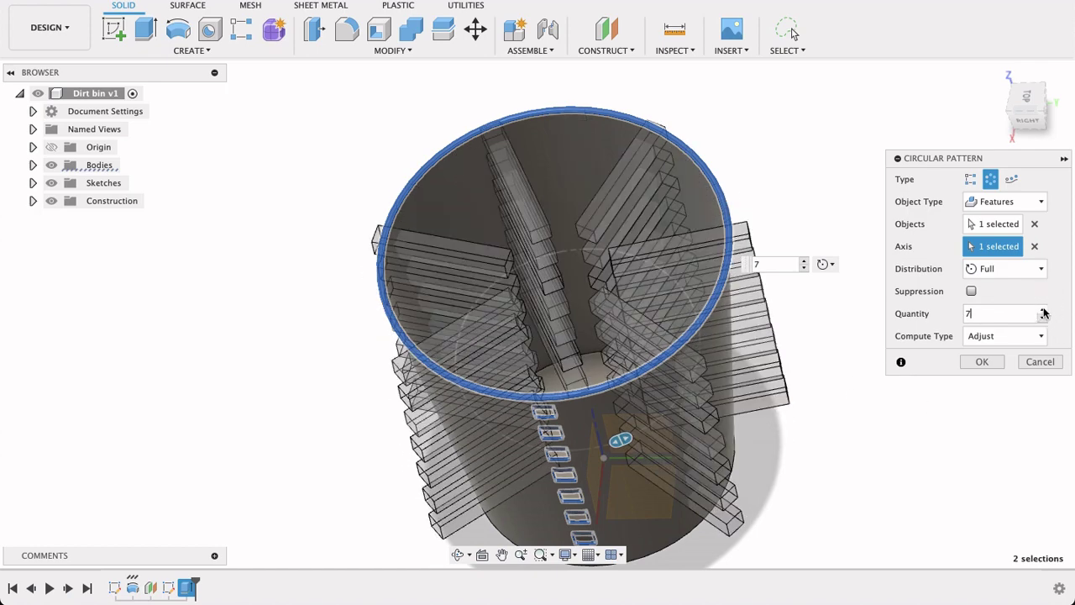
{"action": "left_click", "coordinate": [1044, 312]}
{"action": "middle_click_drag", "start_coordinate": [791, 460], "coordinate": [795, 399], "text": "shift"}
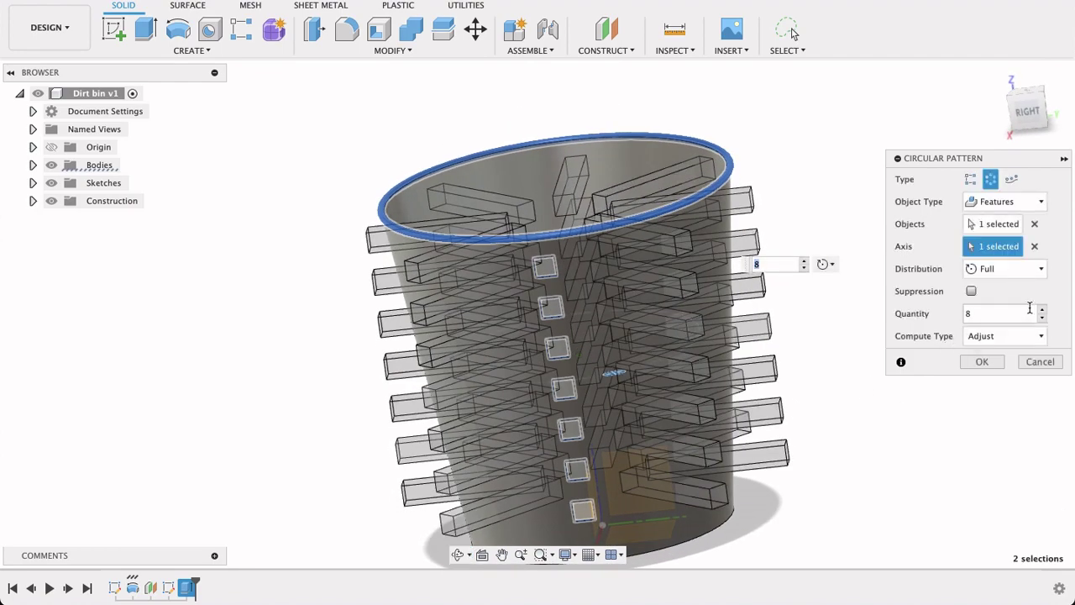
{"action": "left_click", "coordinate": [1044, 313]}
{"action": "left_click", "coordinate": [1044, 311]}
{"action": "left_click", "coordinate": [1044, 312]}
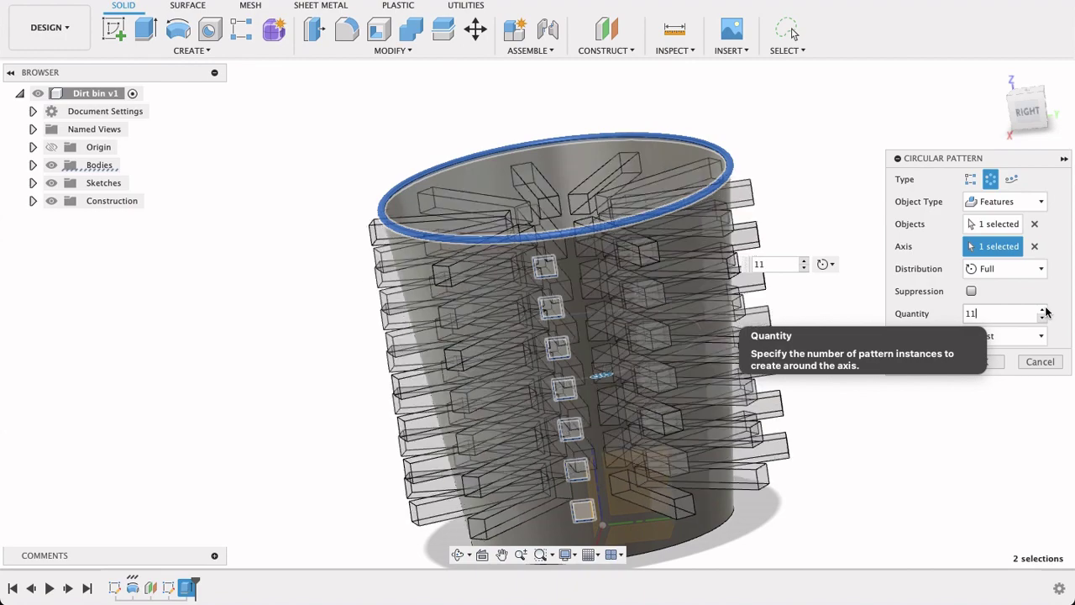
{"action": "left_click", "coordinate": [1044, 312]}
{"action": "middle_click_drag", "start_coordinate": [815, 228], "coordinate": [827, 302], "text": "shift"}
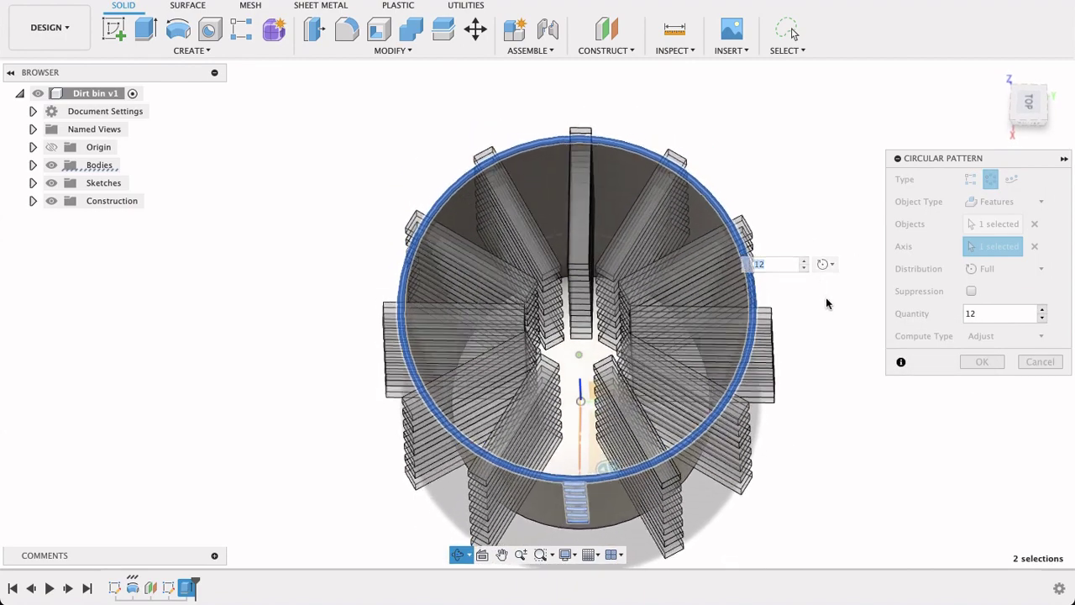
{"action": "left_click", "coordinate": [1044, 312]}
{"action": "left_click", "coordinate": [1044, 312]}
{"action": "left_click", "coordinate": [1044, 311]}
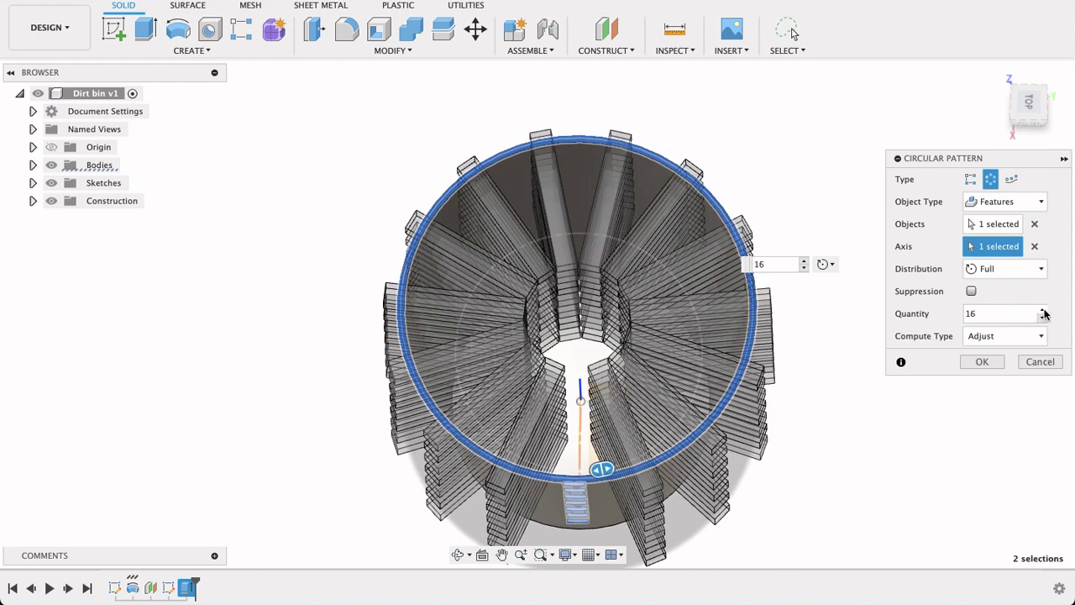
{"action": "left_click", "coordinate": [1044, 311]}
{"action": "left_click", "coordinate": [1044, 312]}
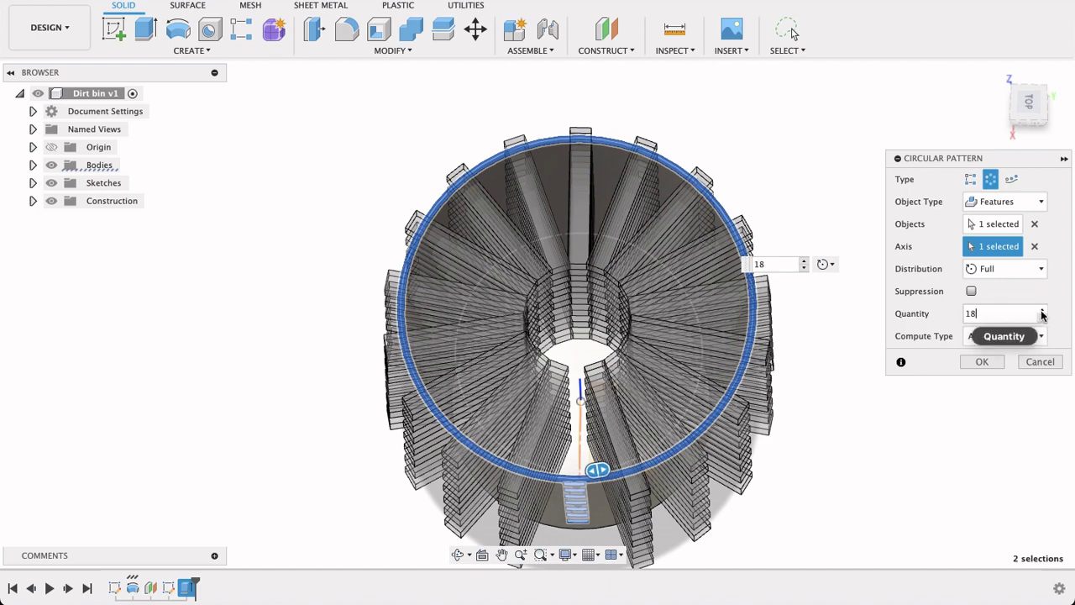
{"action": "left_click", "coordinate": [1043, 310]}
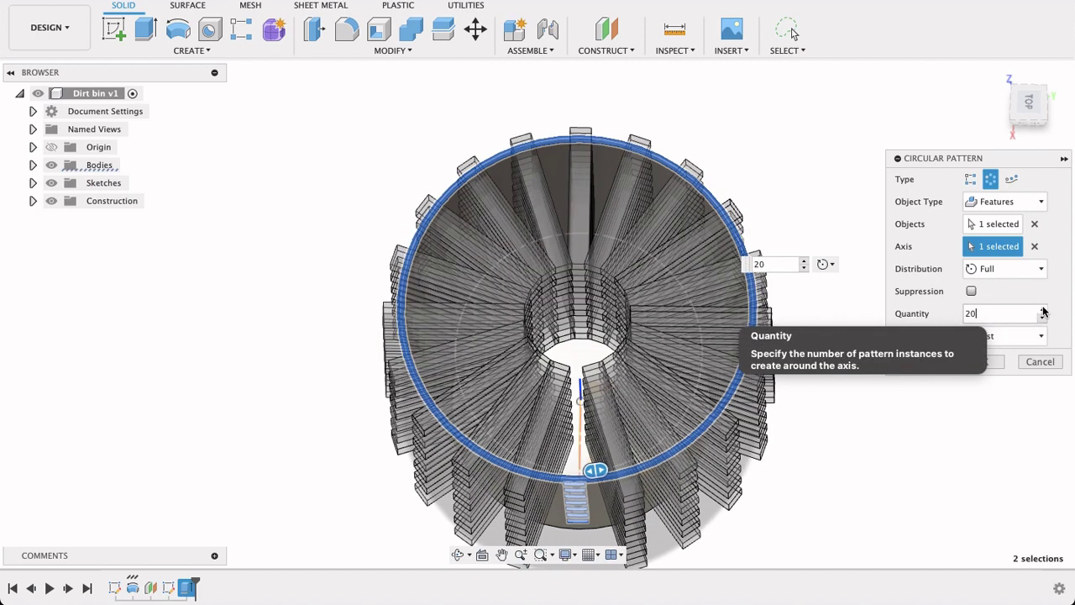
{"action": "left_click", "coordinate": [999, 362]}
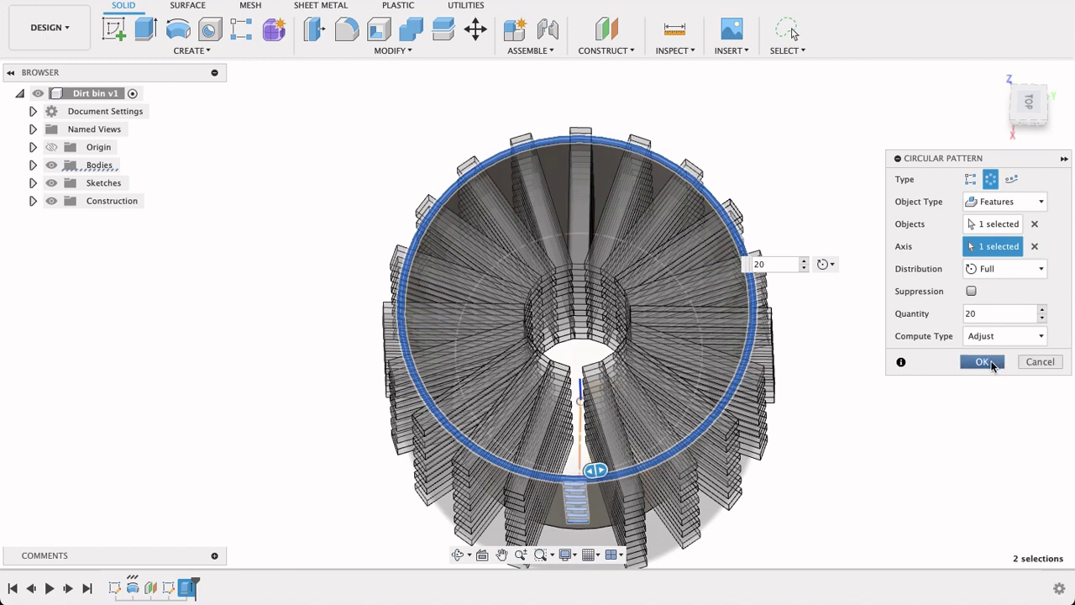
{"action": "left_click", "coordinate": [992, 364]}
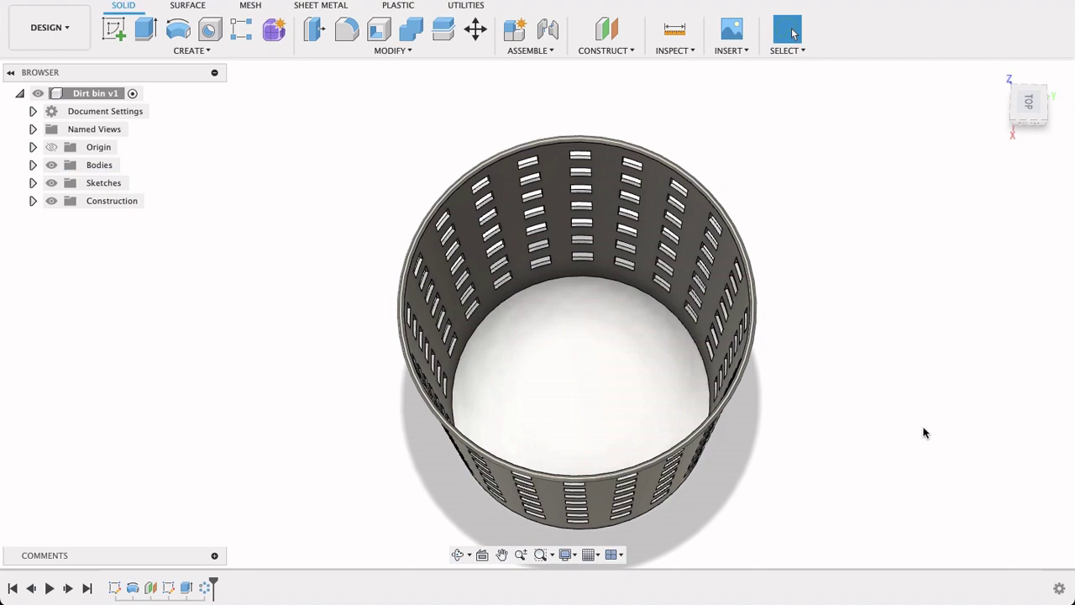
Step: Orbit from the top-down view to a side view of the perforated bin
{"action": "middle_click_drag", "start_coordinate": [923, 432], "coordinate": [758, 378], "text": "shift"}
Step: Open the Appearance settings for the bin and search the library for 'blue'
{"action": "left_click", "coordinate": [566, 493]}
{"action": "right_click", "coordinate": [566, 493]}
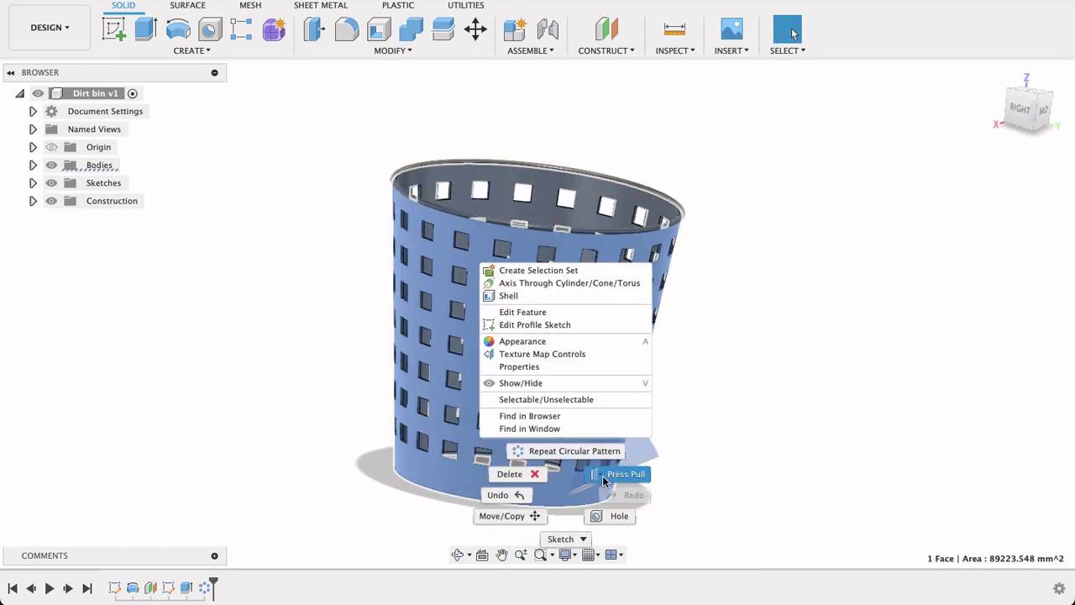
{"action": "left_click", "coordinate": [546, 340]}
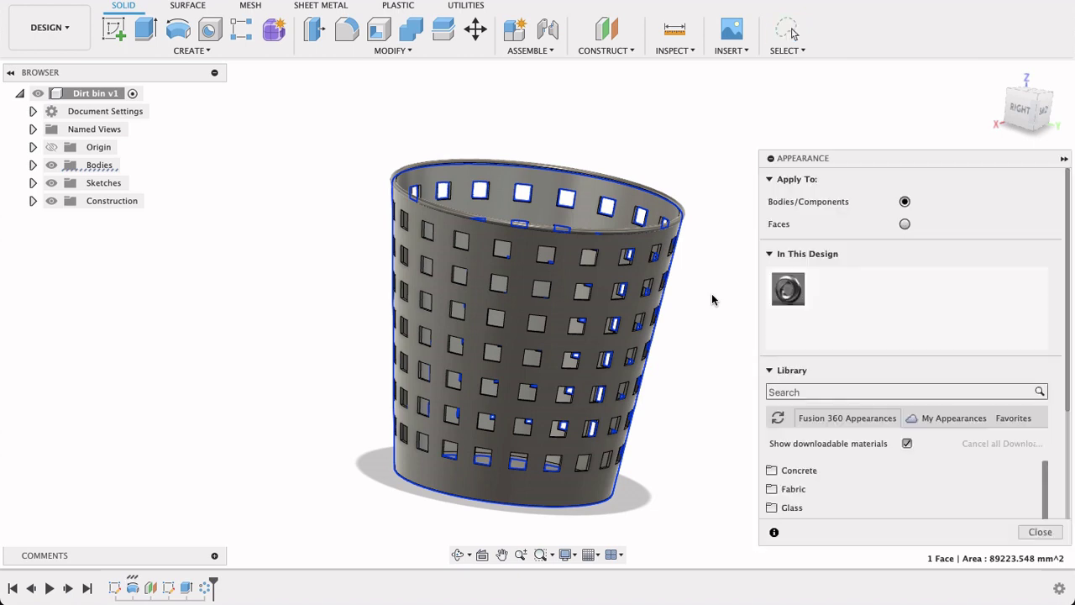
{"action": "left_click", "coordinate": [813, 391]}
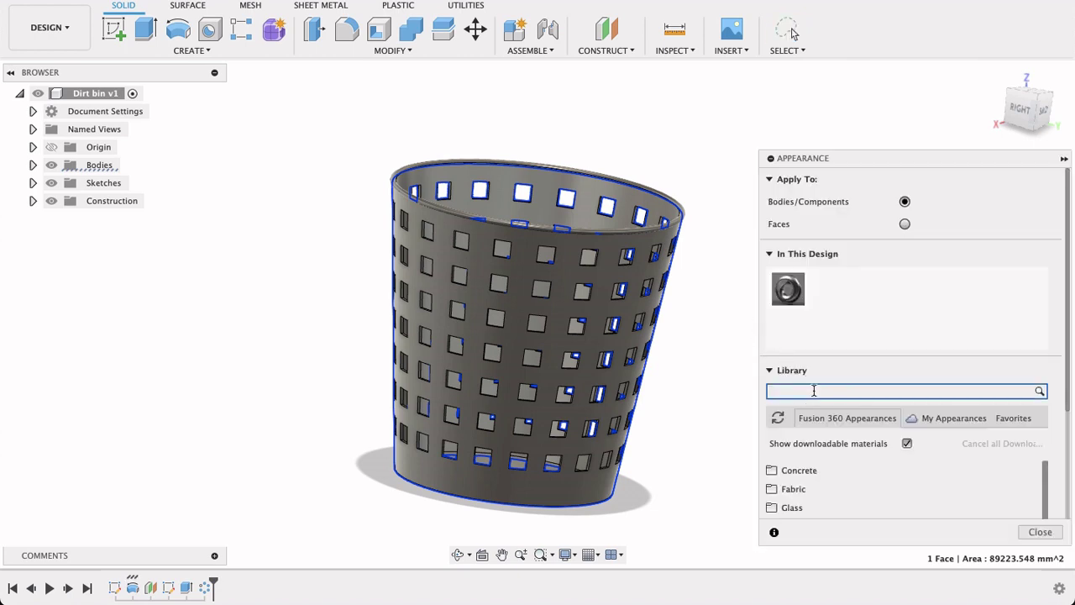
{"action": "type", "text": "blue"}
{"action": "key", "text": "Return"}
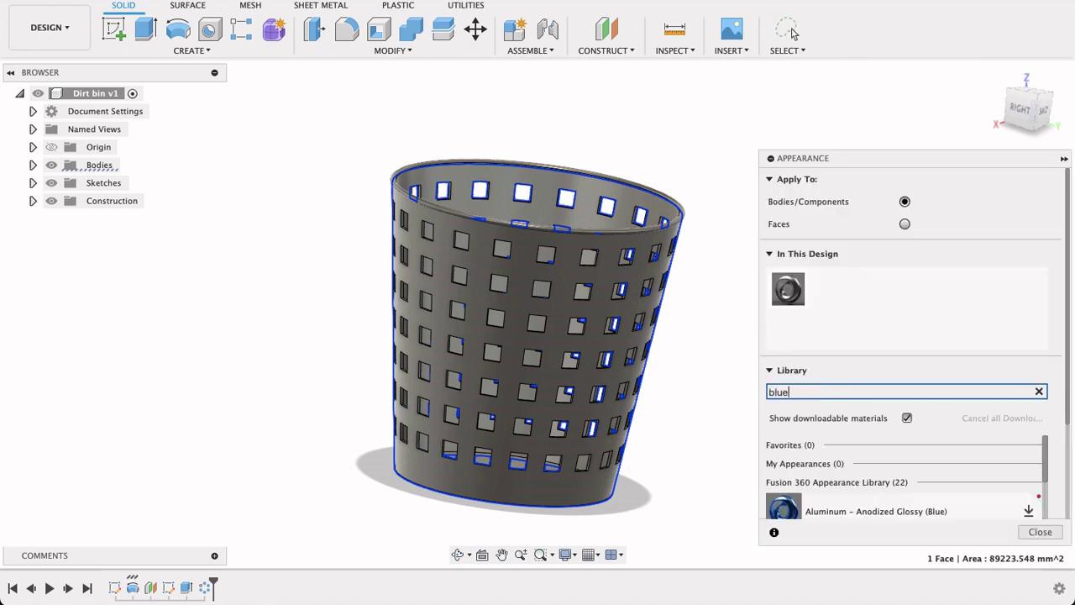
{"action": "scroll", "coordinate": [848, 466], "scroll_direction": "down", "scroll_amount": 3}
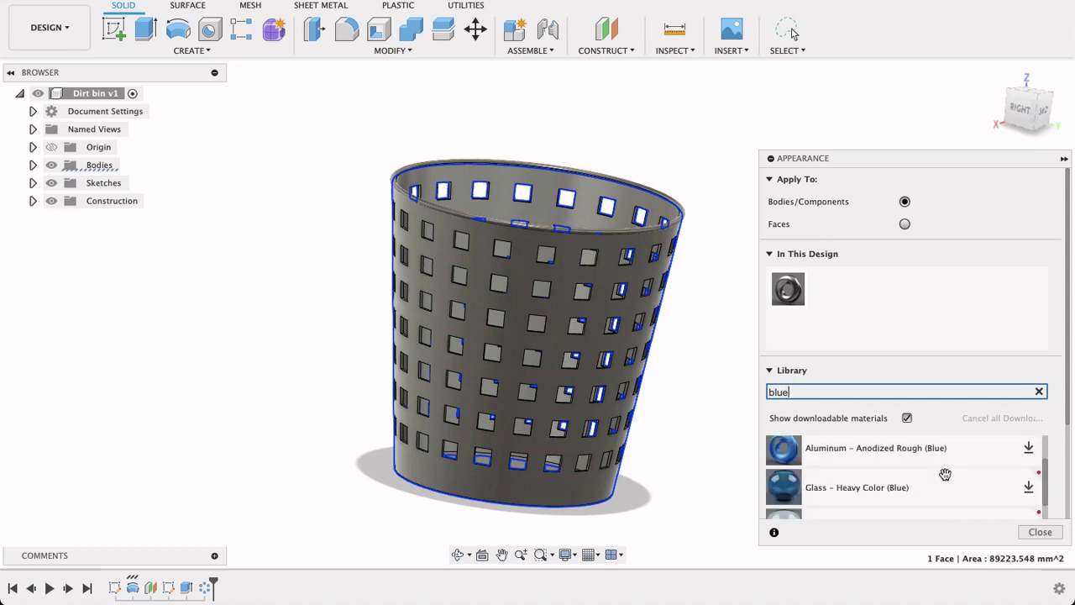
Step: Apply Aluminum – Anodized Rough (Blue) to the whole bin, removing face-level appearances
{"action": "left_click", "coordinate": [1027, 451]}
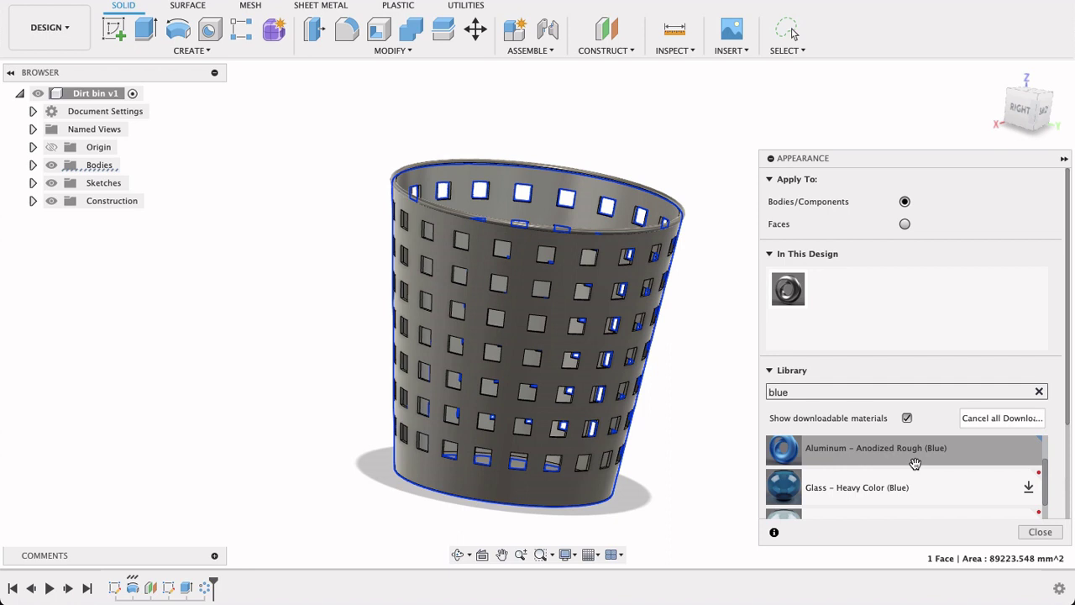
{"action": "left_click_drag", "start_coordinate": [915, 464], "coordinate": [501, 439]}
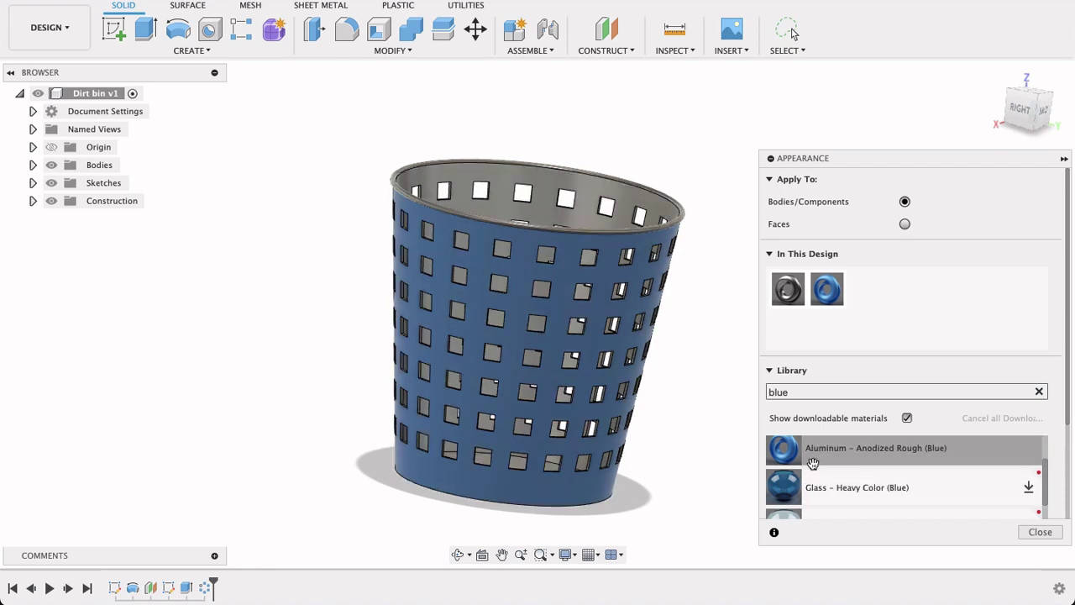
{"action": "left_click_drag", "start_coordinate": [813, 463], "coordinate": [542, 491]}
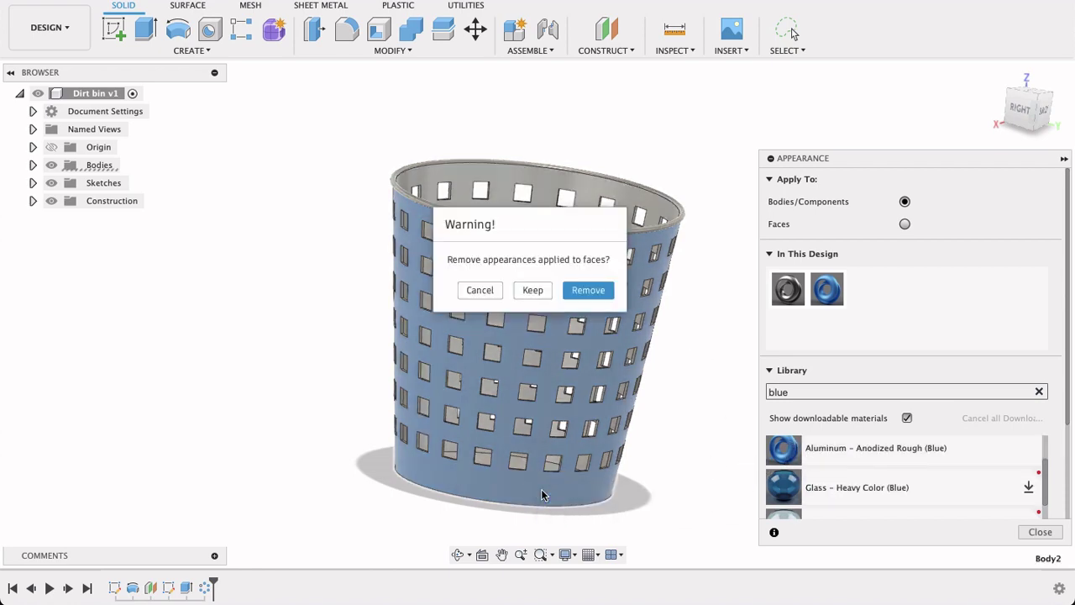
{"action": "left_click", "coordinate": [587, 289]}
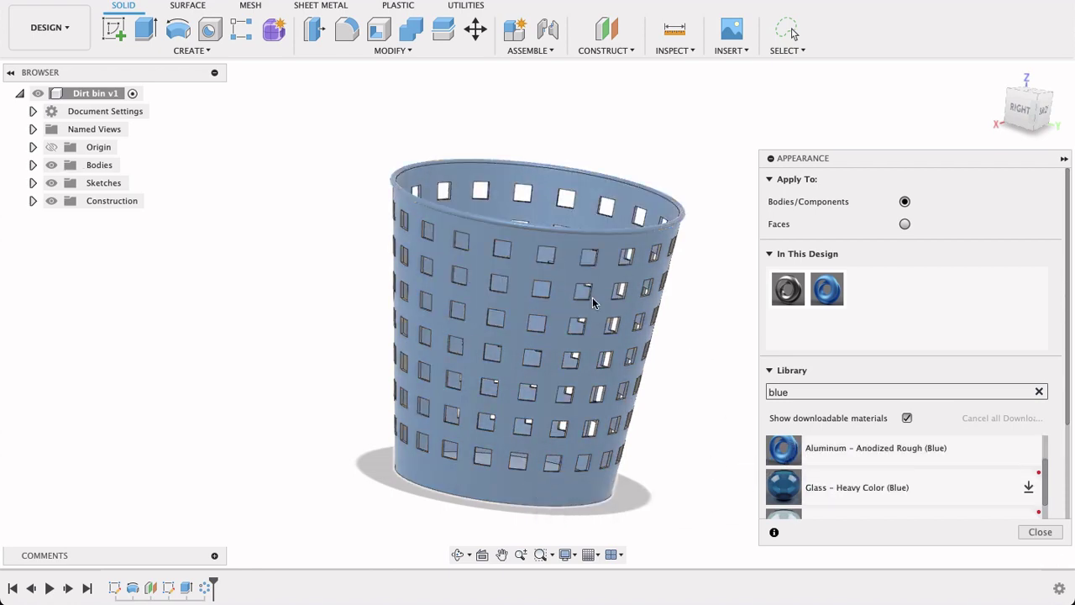
{"action": "left_click", "coordinate": [1040, 531]}
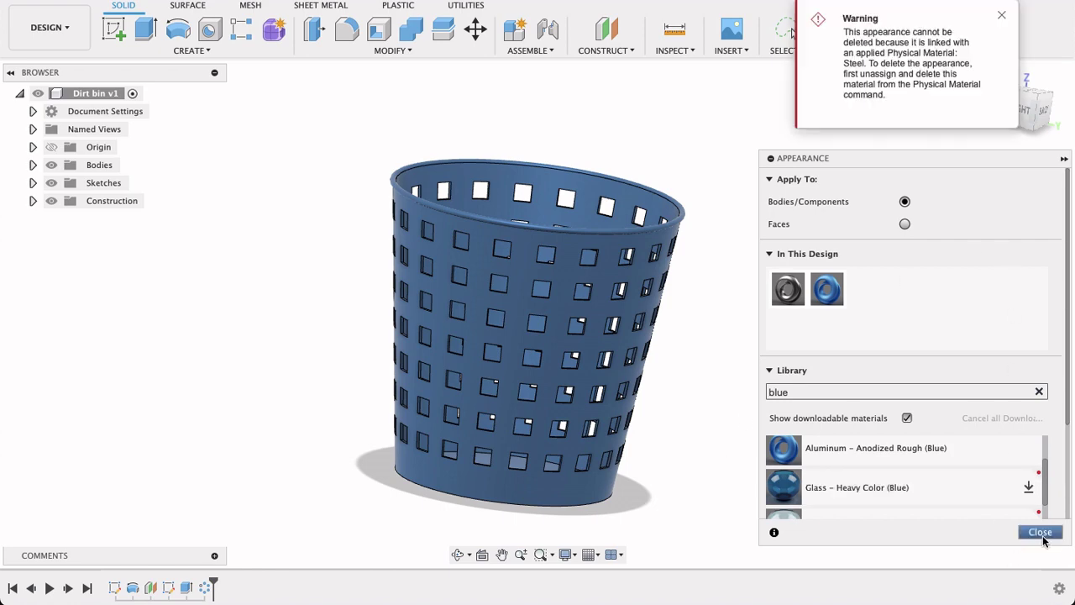
{"action": "middle_click_drag", "start_coordinate": [869, 367], "coordinate": [876, 319], "text": "shift"}
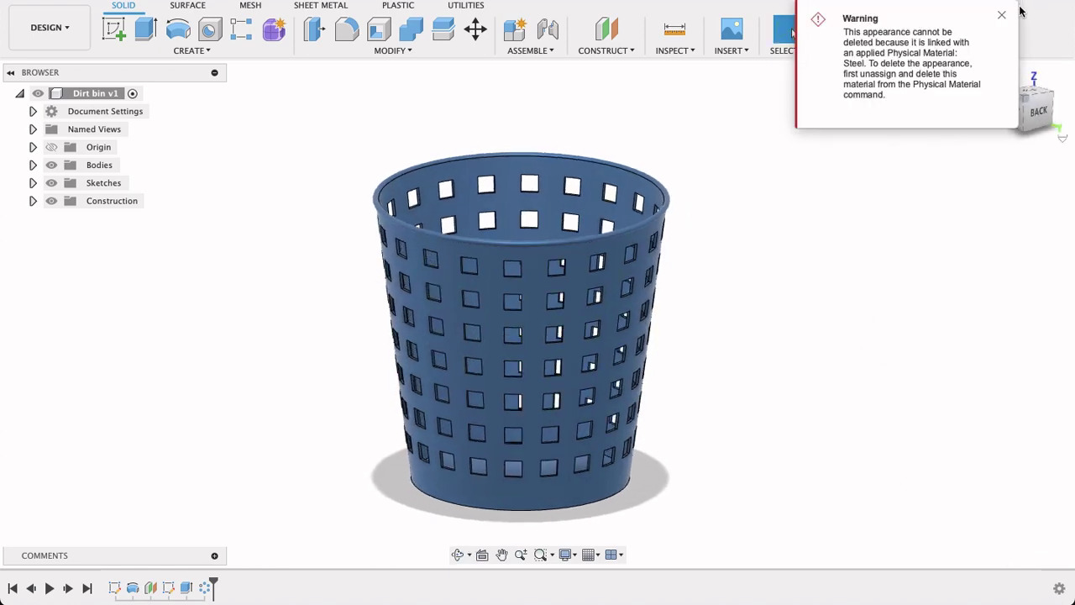
{"action": "middle_click_drag", "start_coordinate": [797, 291], "coordinate": [736, 269], "text": "shift"}
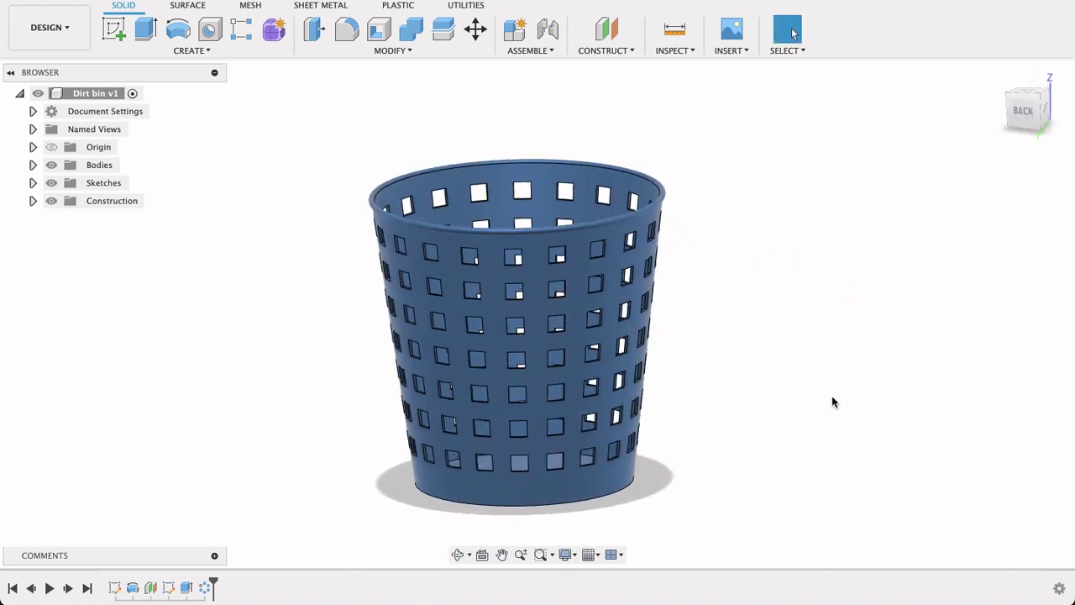